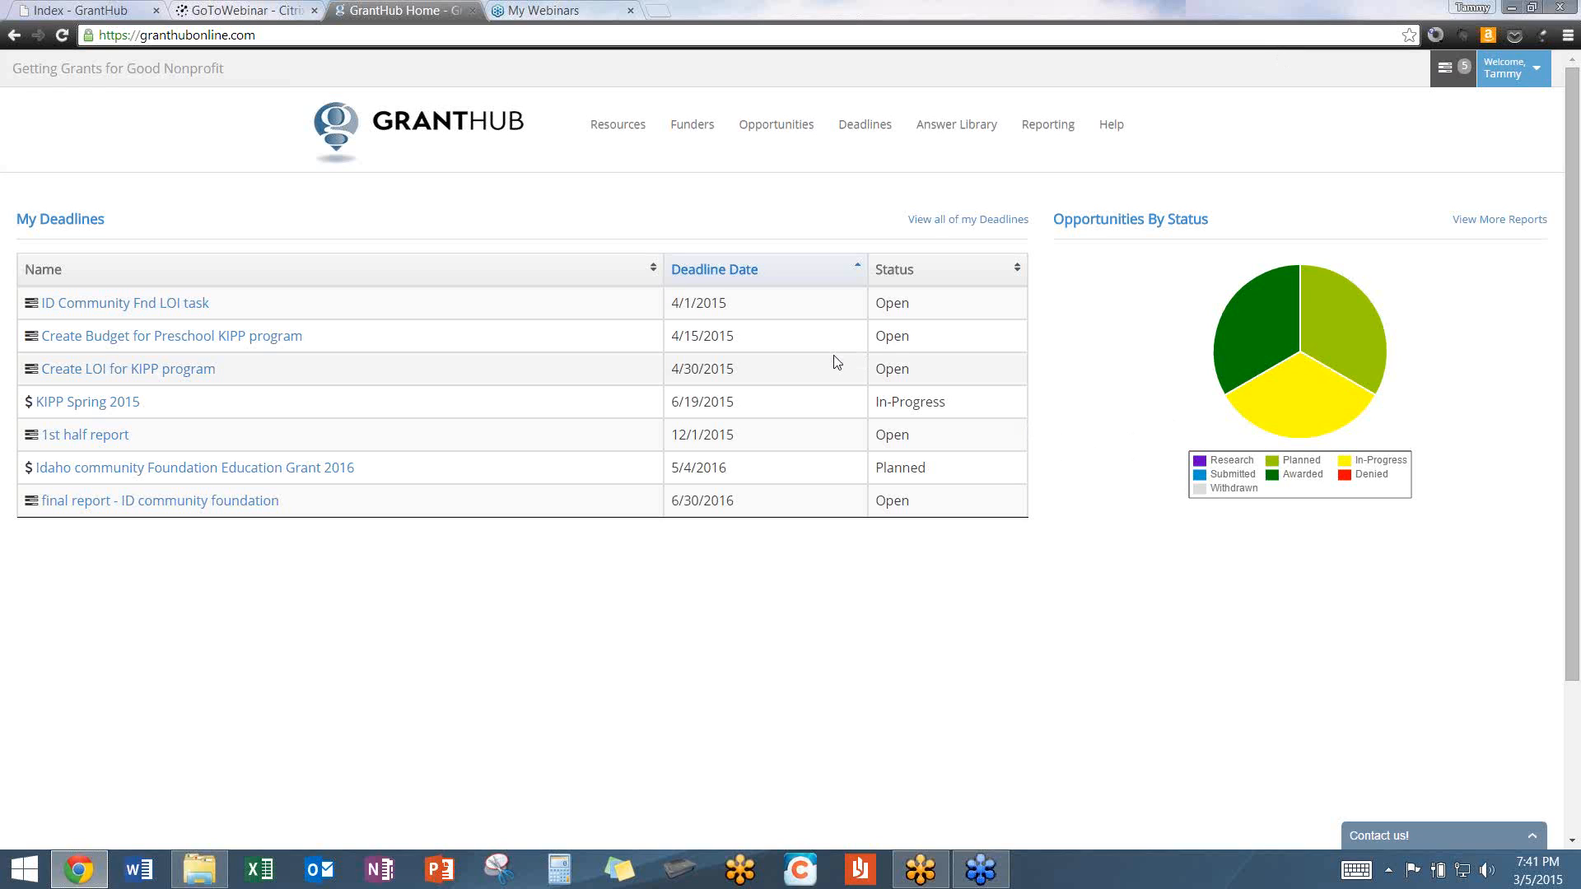
Open The Walton Family Foundation's funder record and look over its detail fields.
{"action": "left_click", "coordinate": [692, 130]}
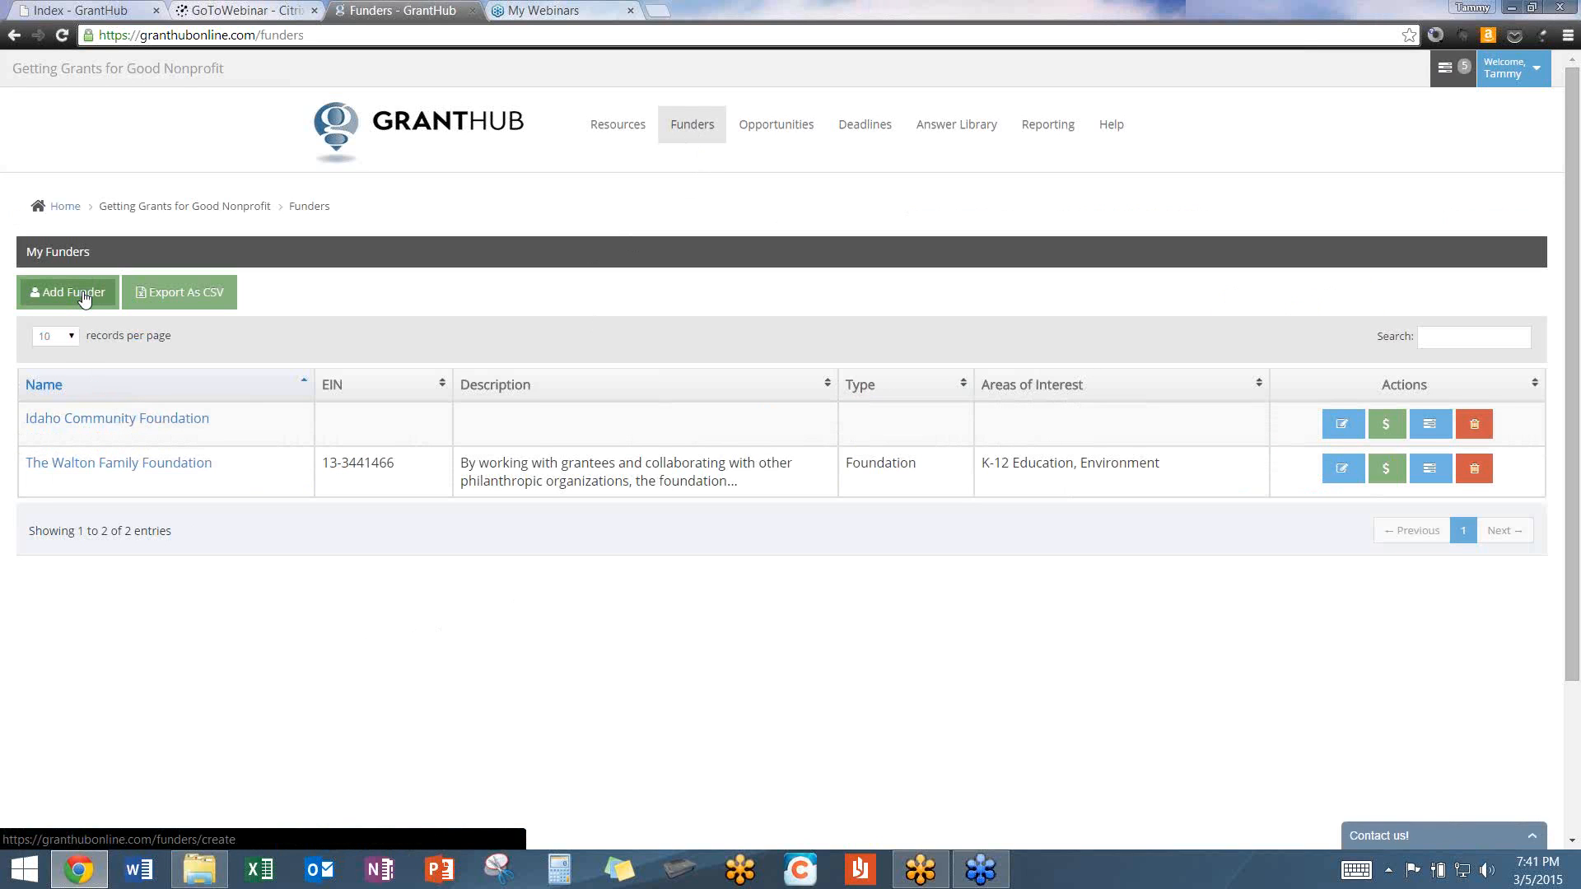
{"action": "left_click", "coordinate": [114, 470]}
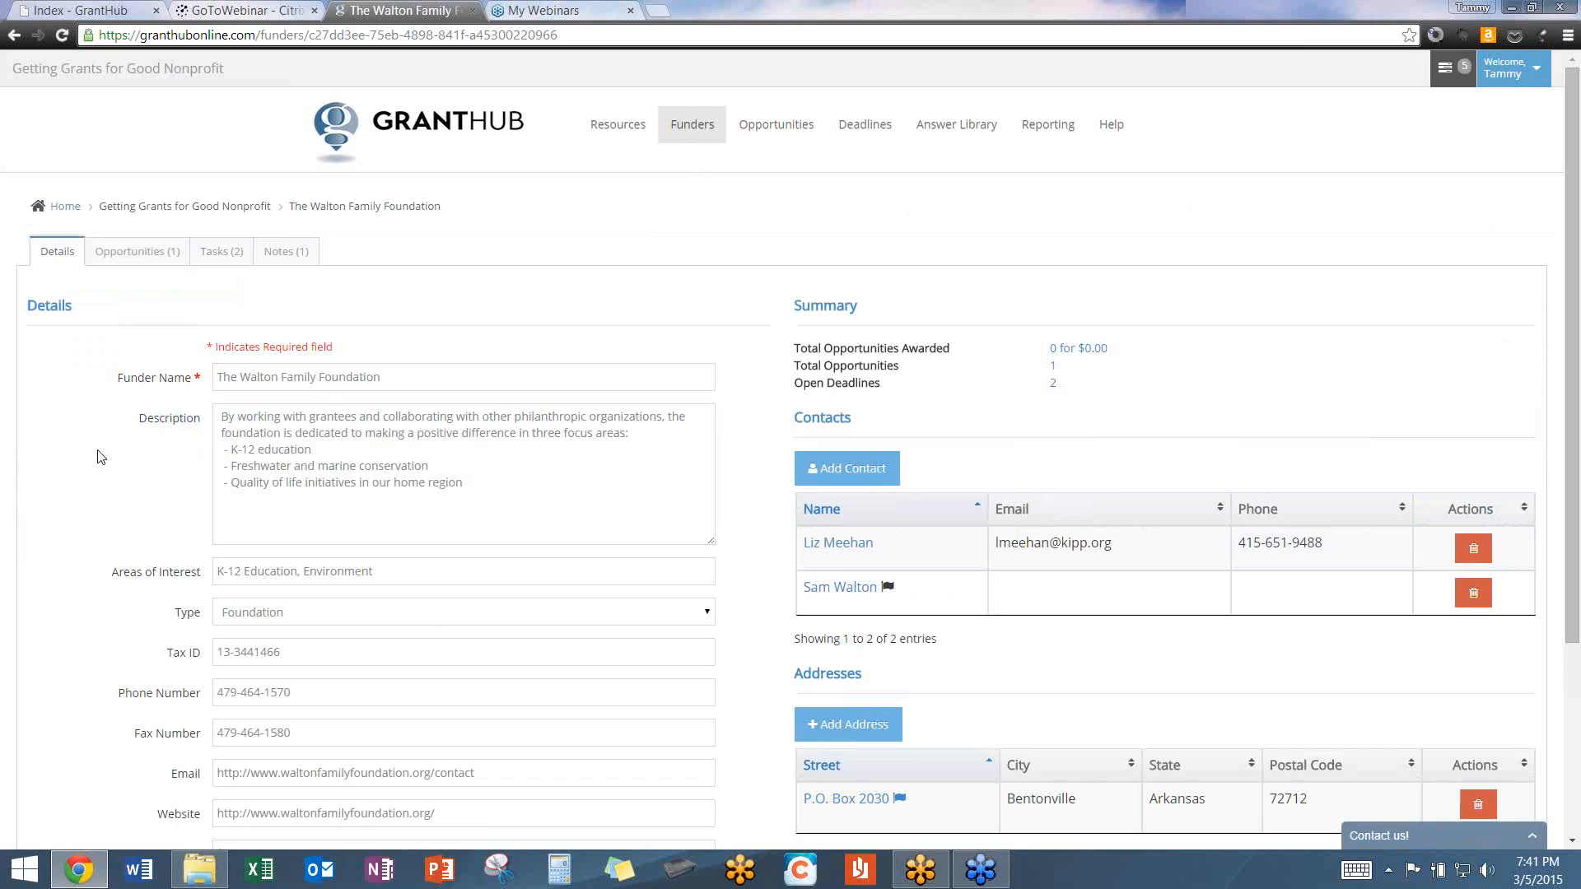
{"action": "left_click", "coordinate": [225, 384]}
{"action": "scroll", "coordinate": [166, 464], "scroll_direction": "down", "scroll_amount": 2}
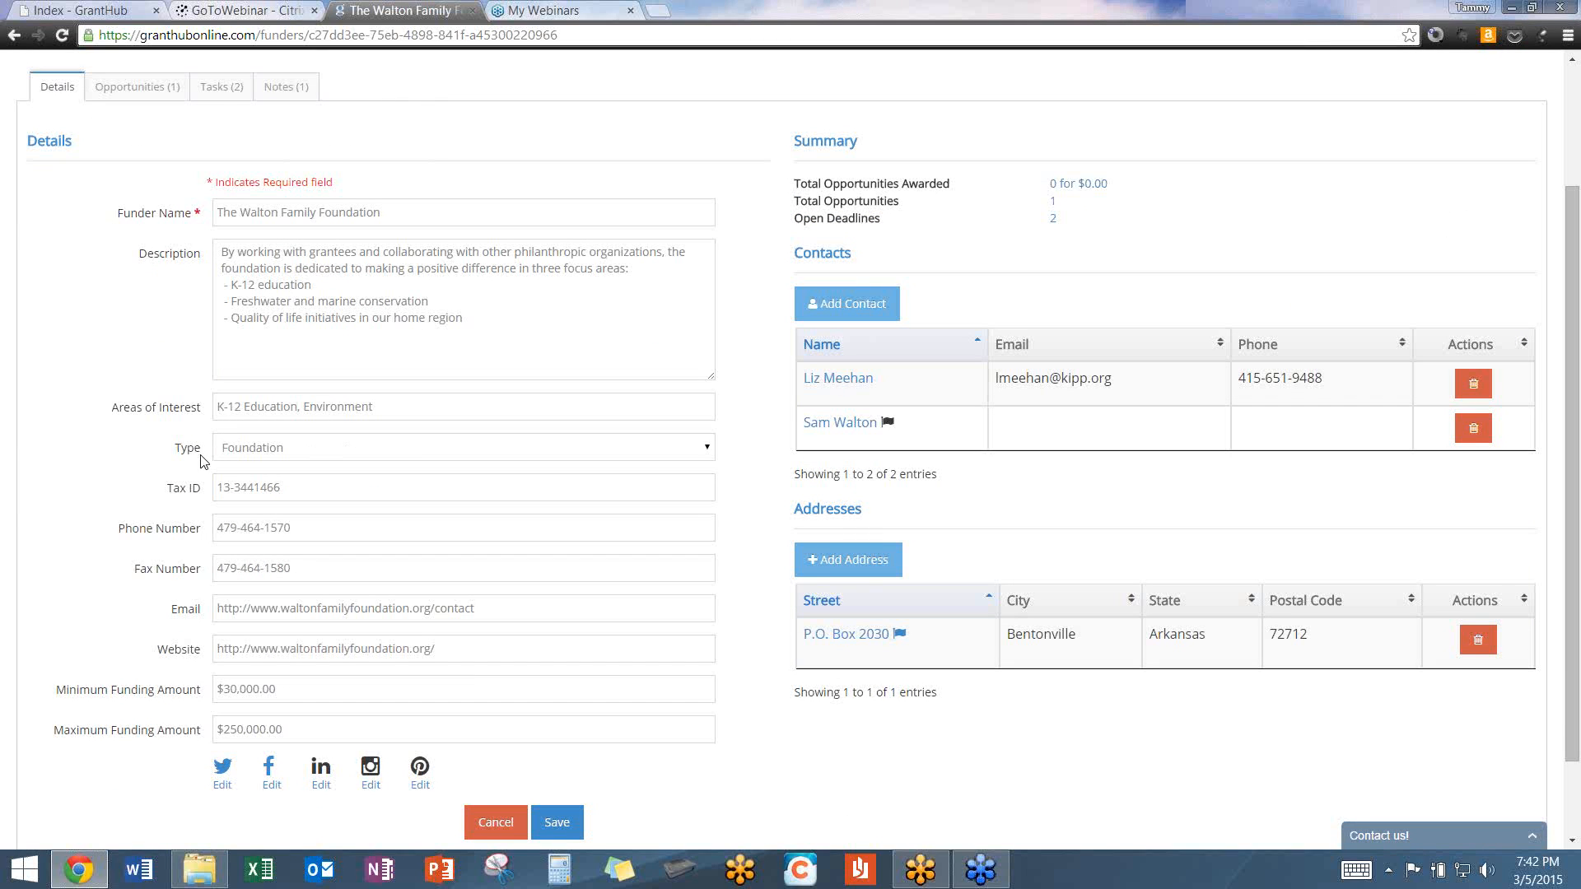
Keep Foundation as the funder's type, review the tax ID and email fields, and save the funder record.
{"action": "left_click", "coordinate": [708, 454]}
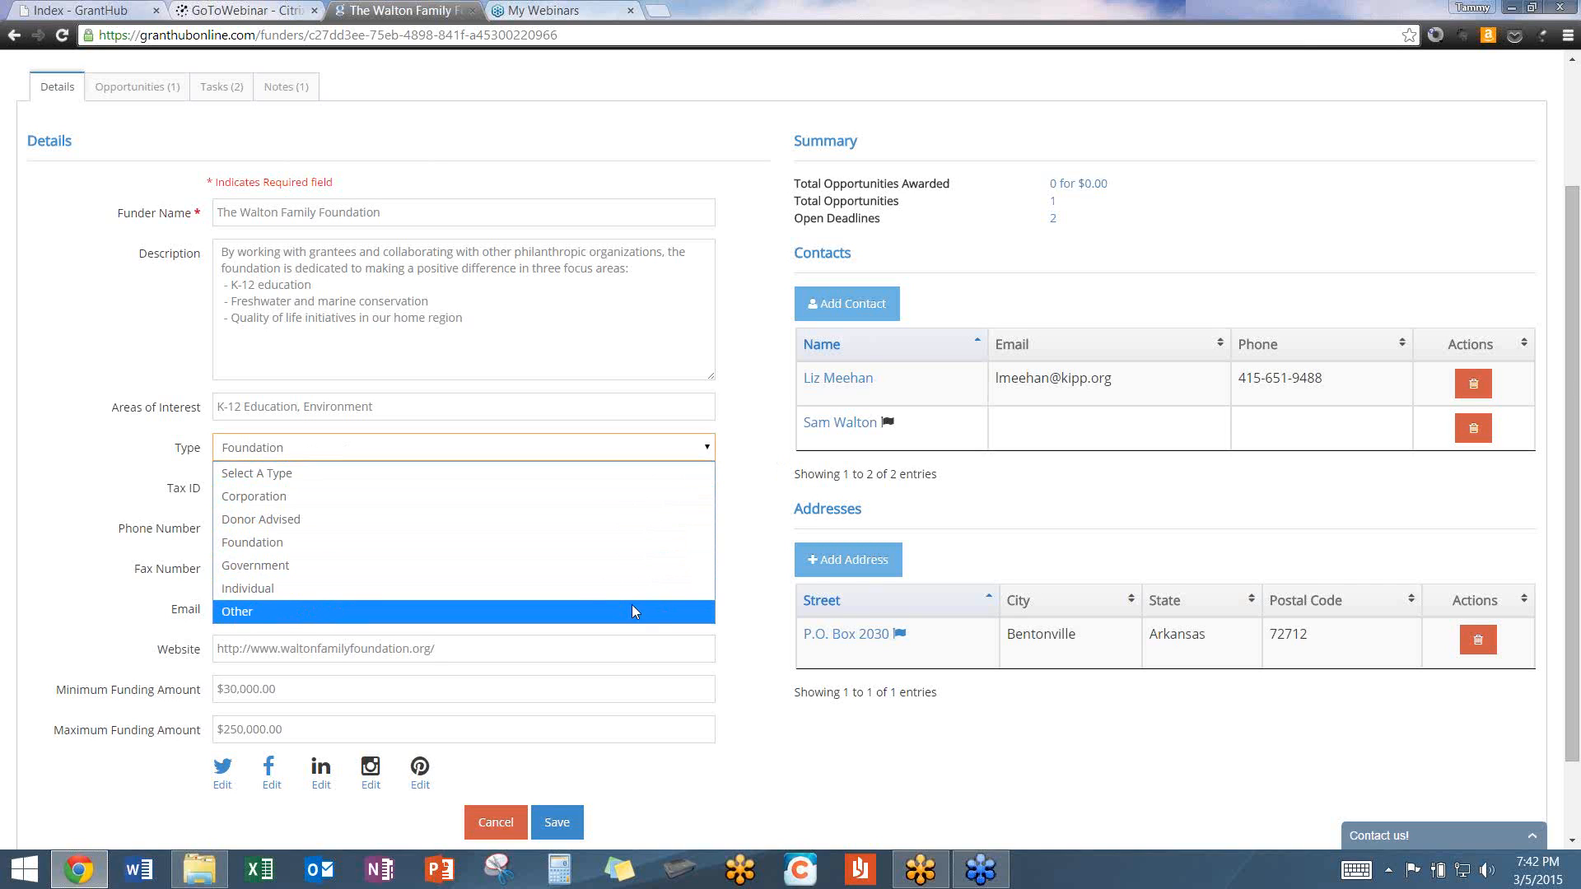
{"action": "left_click", "coordinate": [622, 540]}
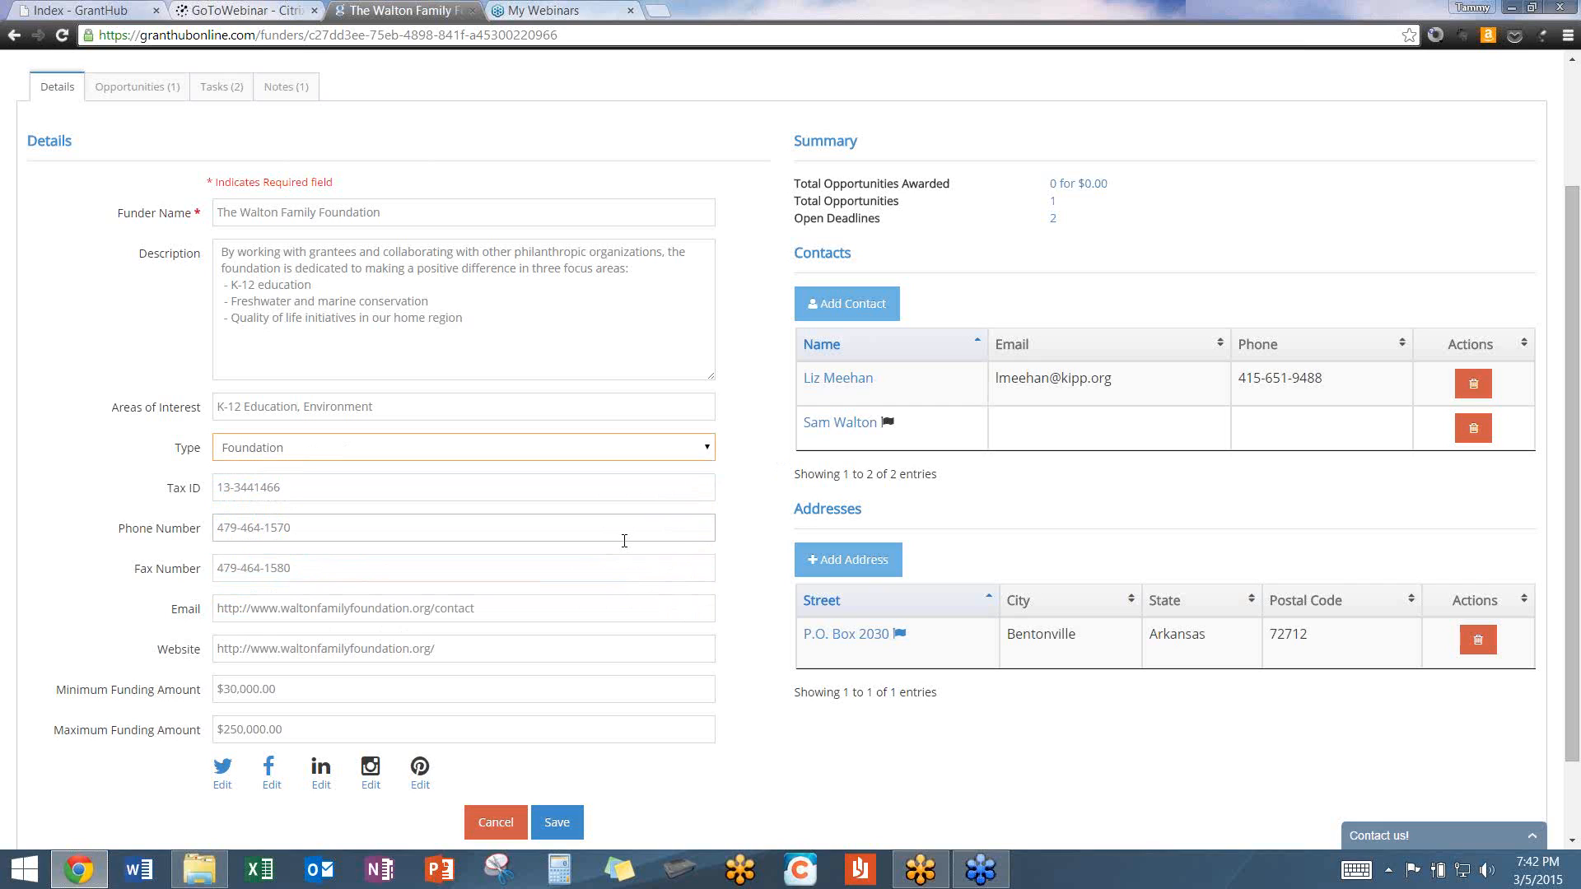
{"action": "left_click", "coordinate": [296, 486]}
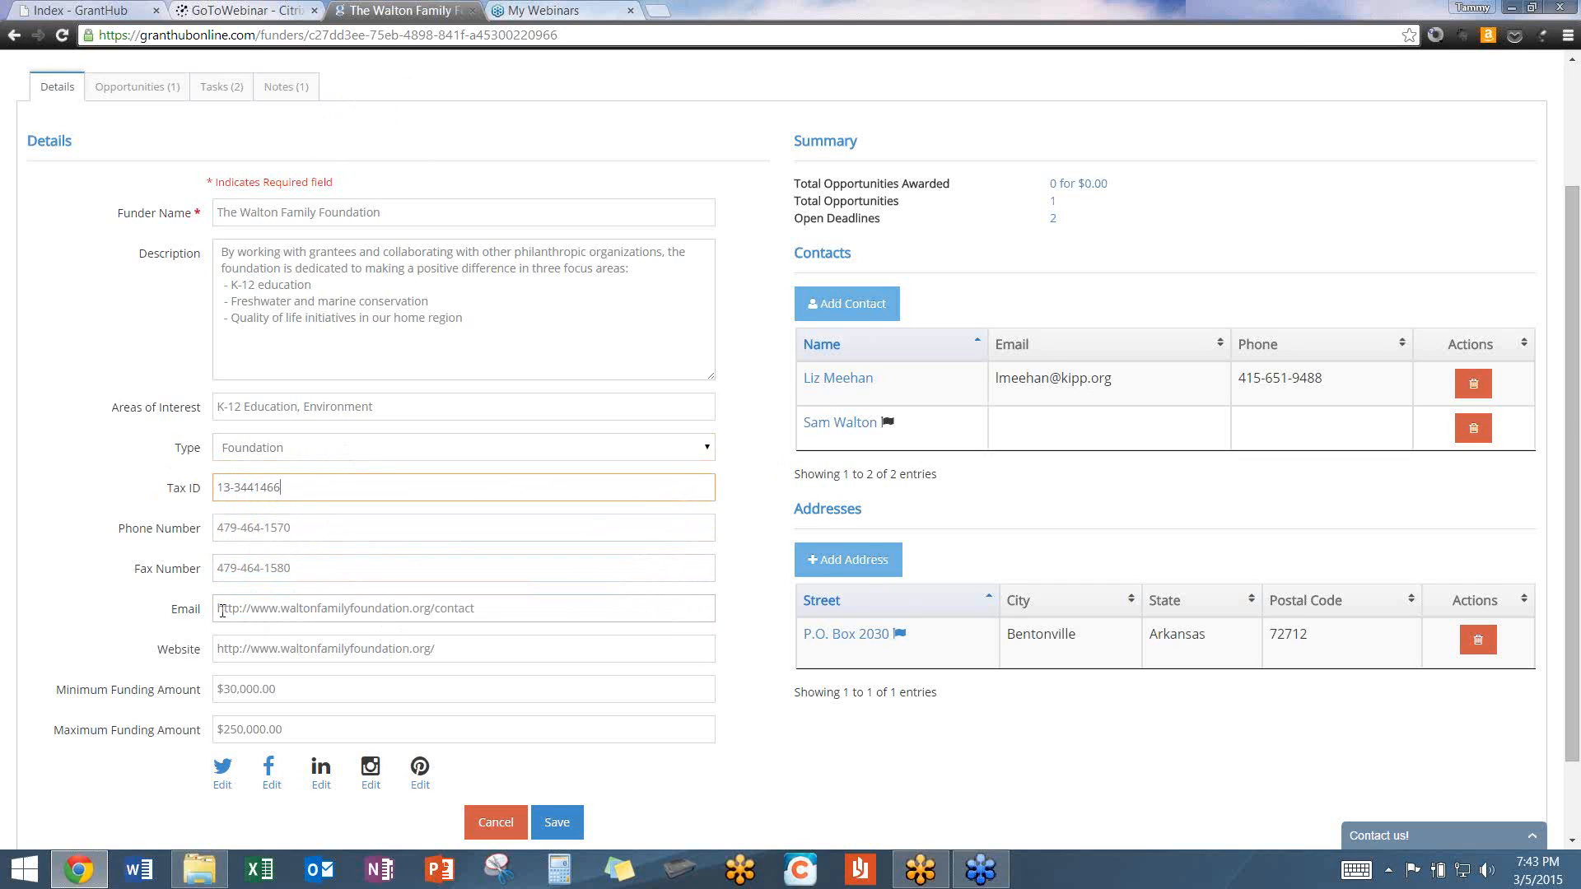
{"action": "left_click", "coordinate": [468, 611]}
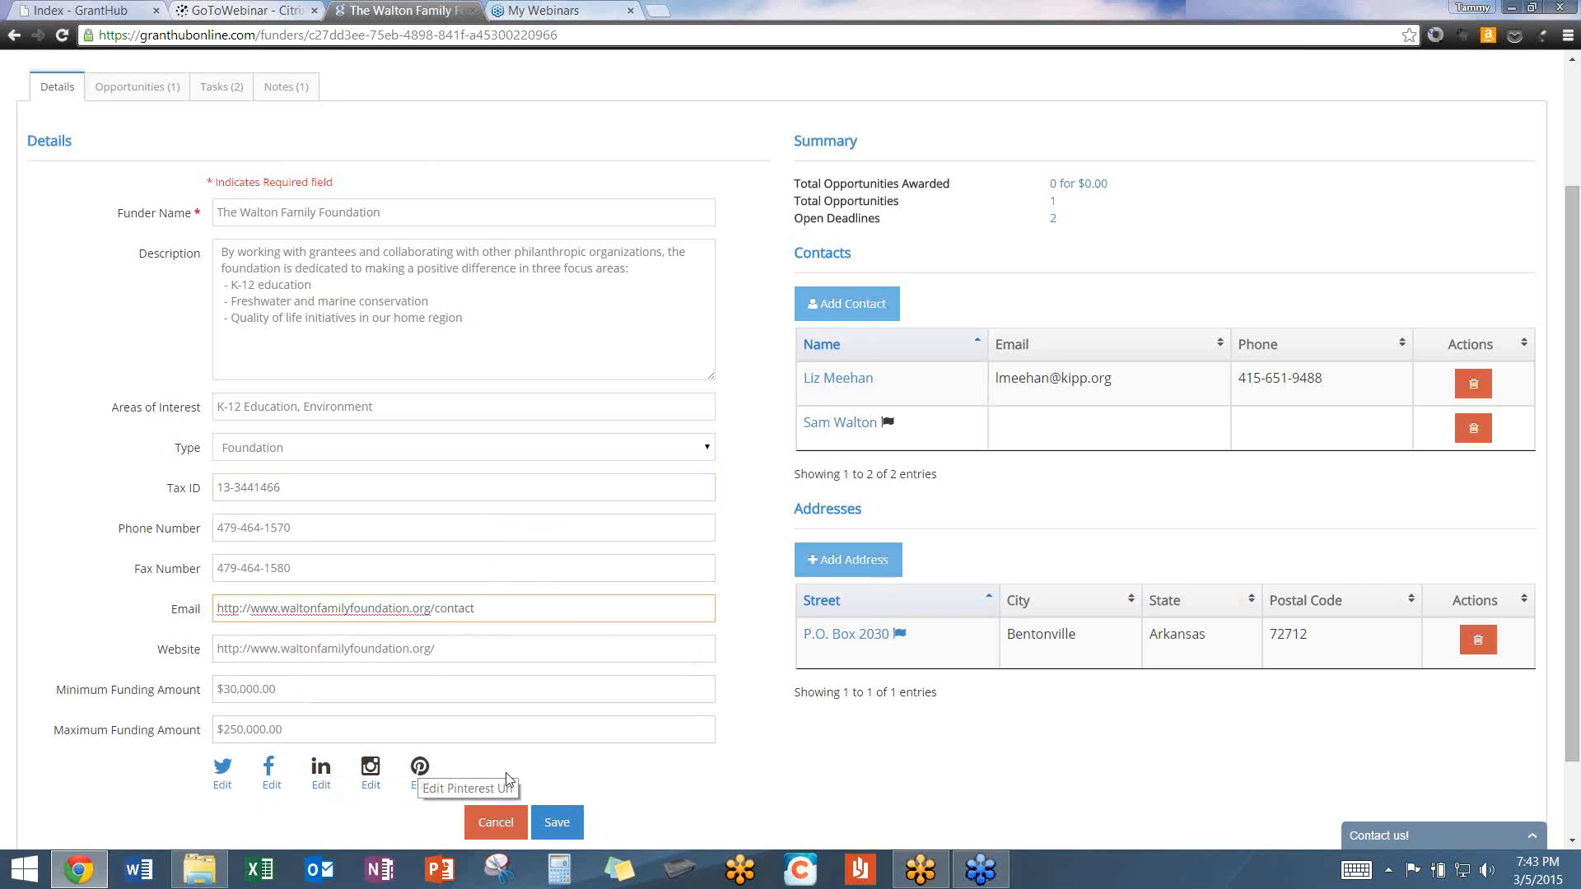
{"action": "left_click", "coordinate": [560, 830]}
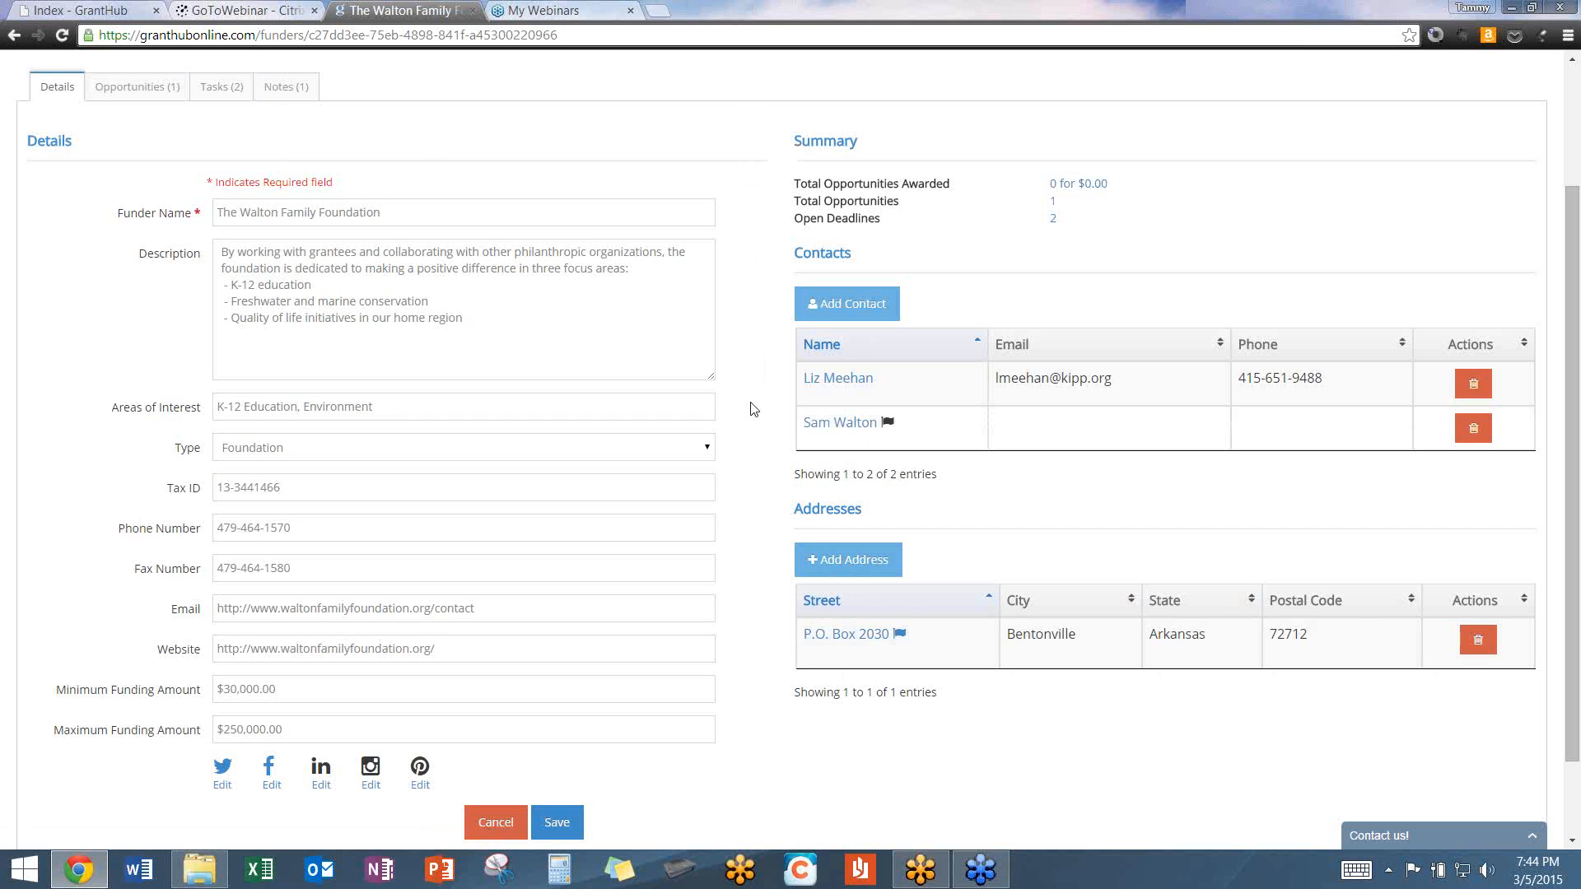
Look over the blank address and contact forms for the funder, cancelling both.
{"action": "left_click", "coordinate": [854, 574]}
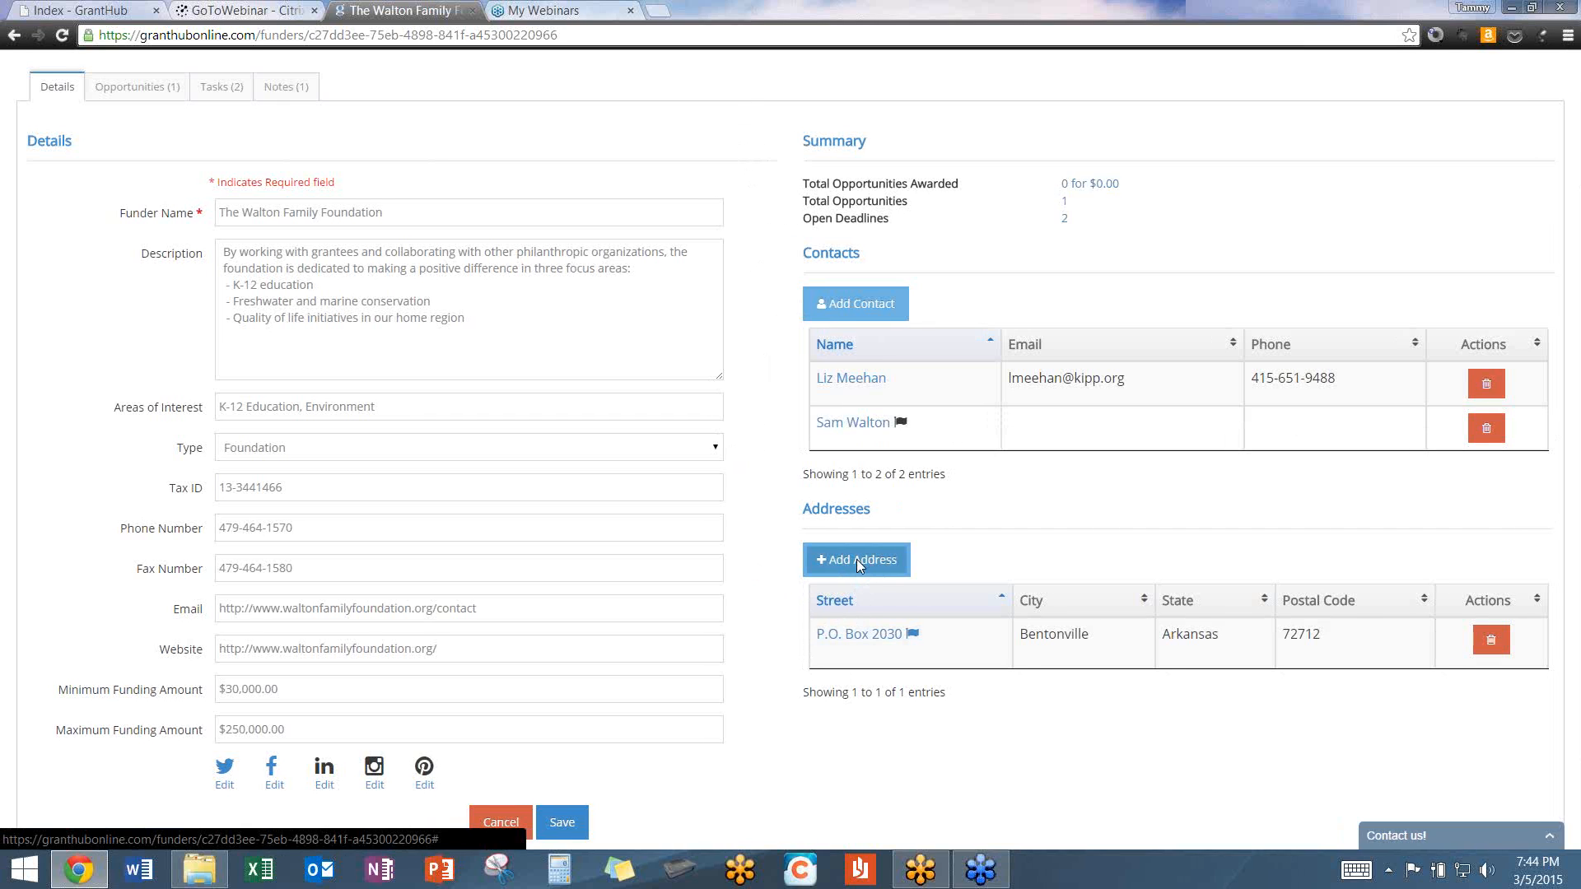
{"action": "left_click", "coordinate": [856, 560]}
{"action": "left_click", "coordinate": [699, 148]}
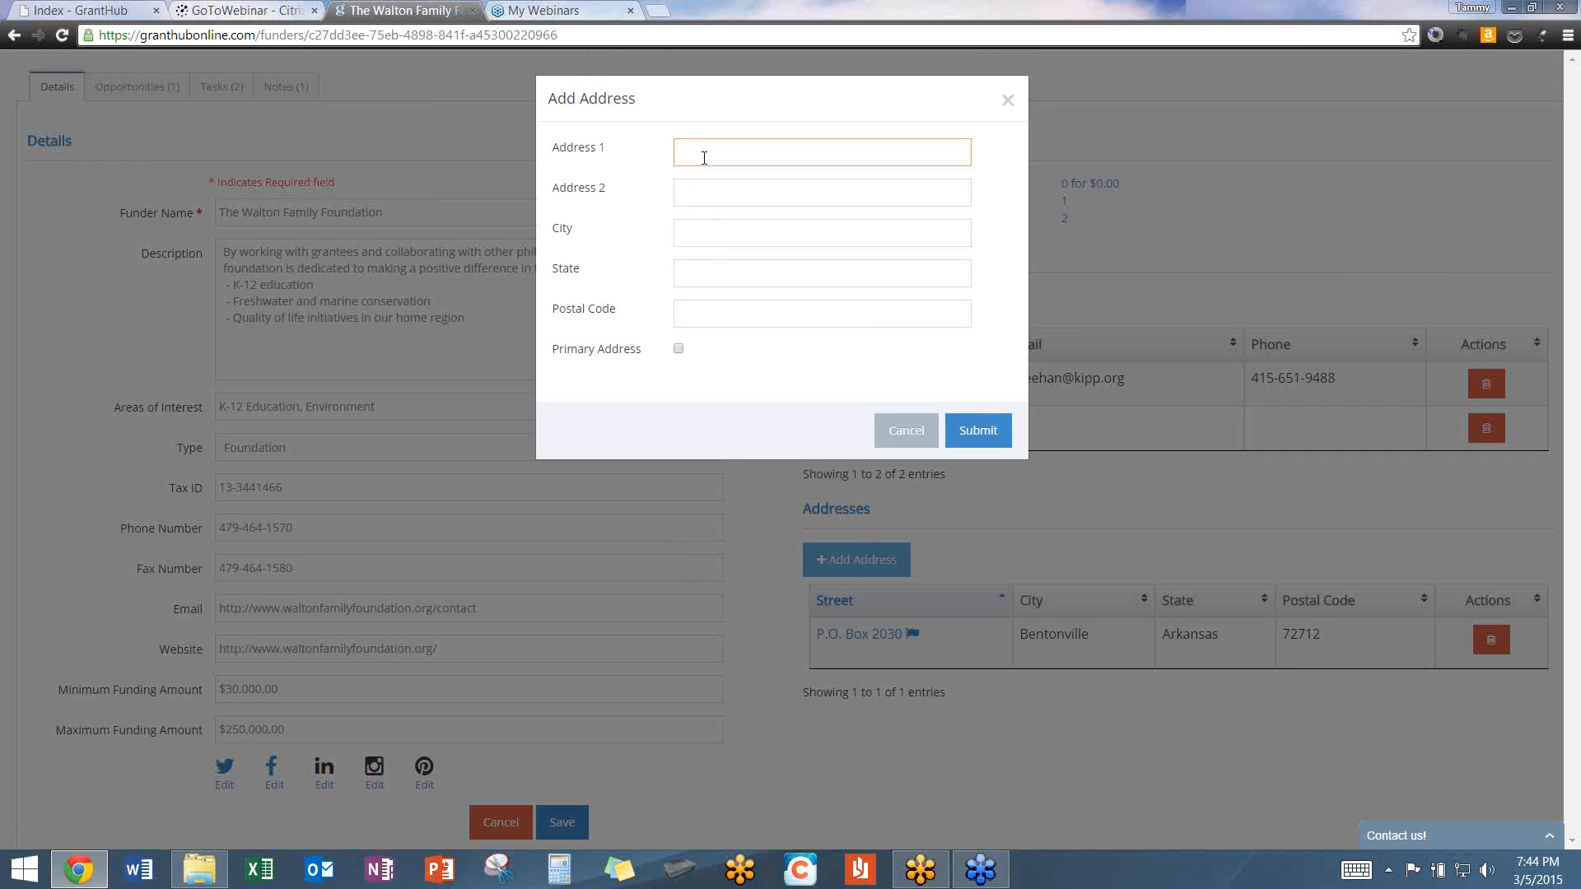
{"action": "left_click", "coordinate": [909, 433]}
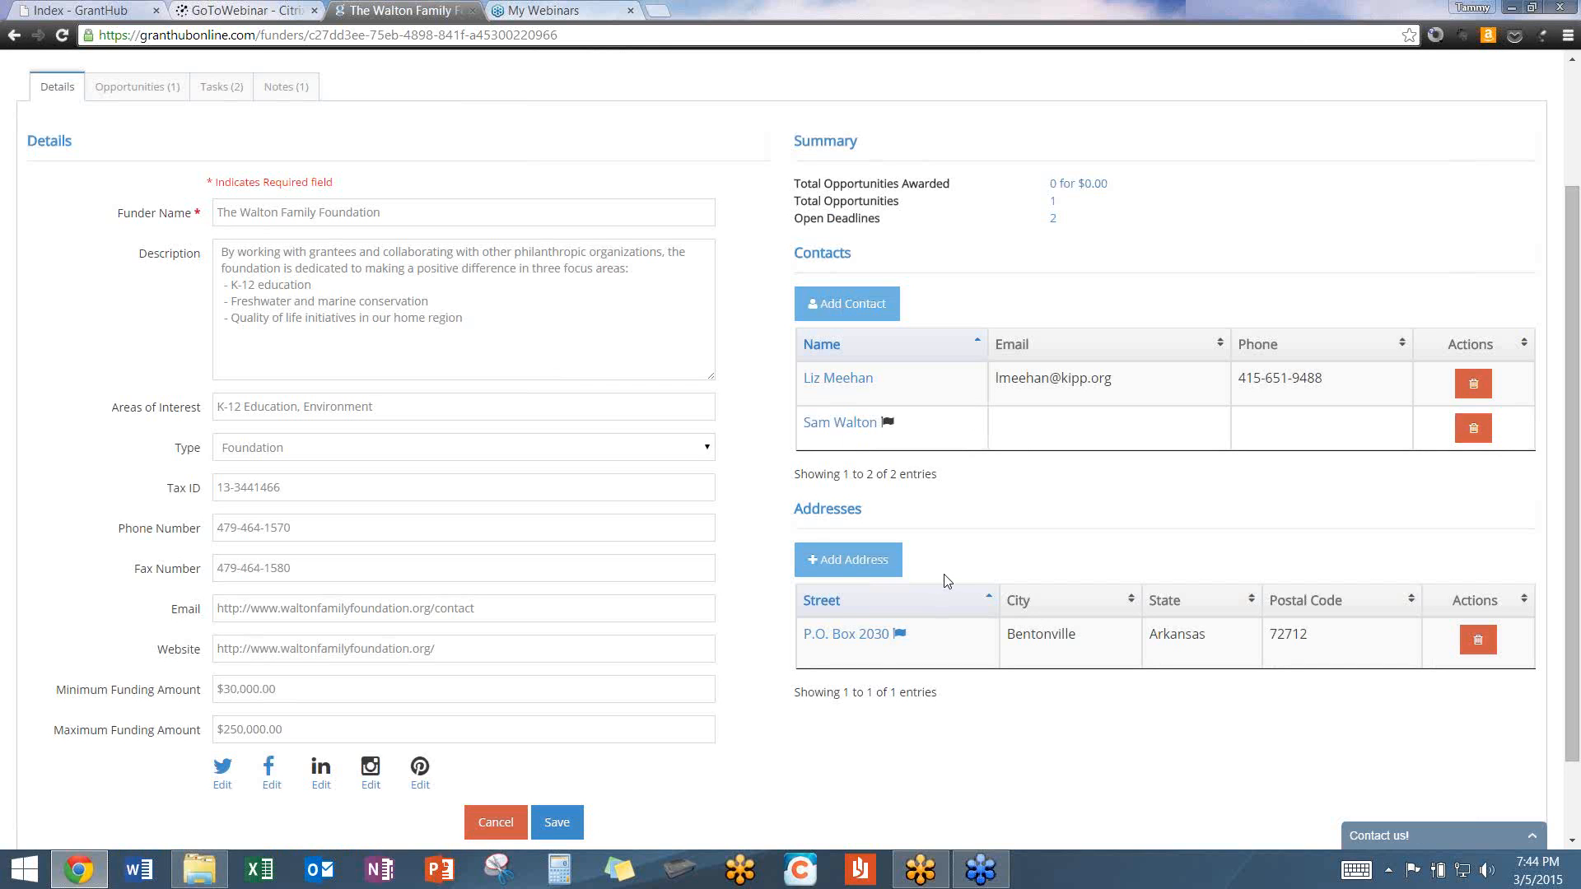
{"action": "left_click", "coordinate": [841, 304]}
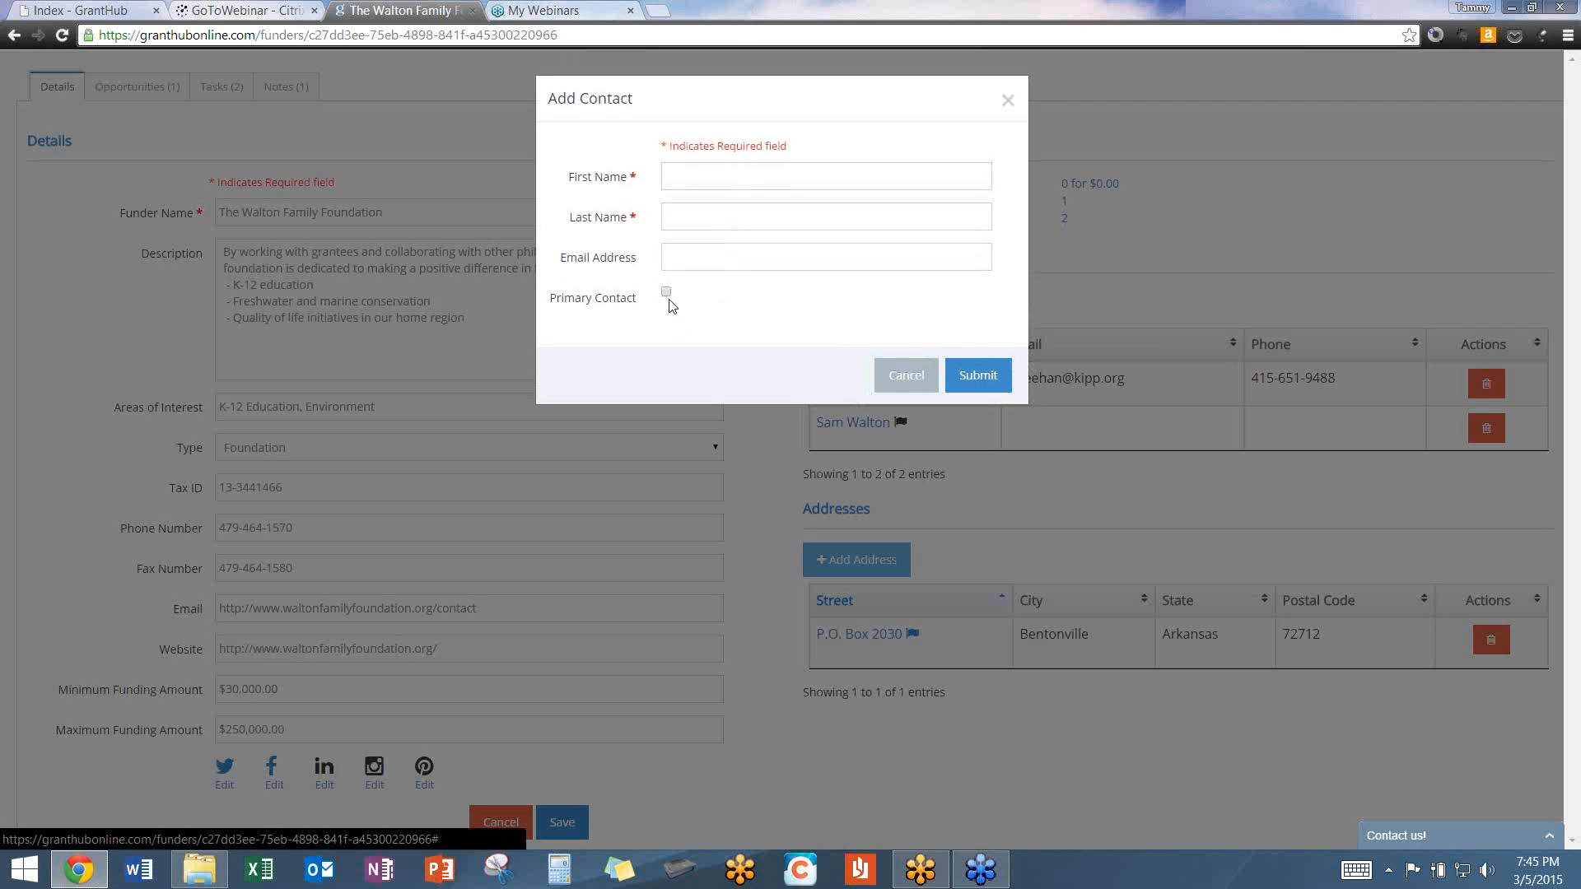
{"action": "left_click", "coordinate": [903, 376]}
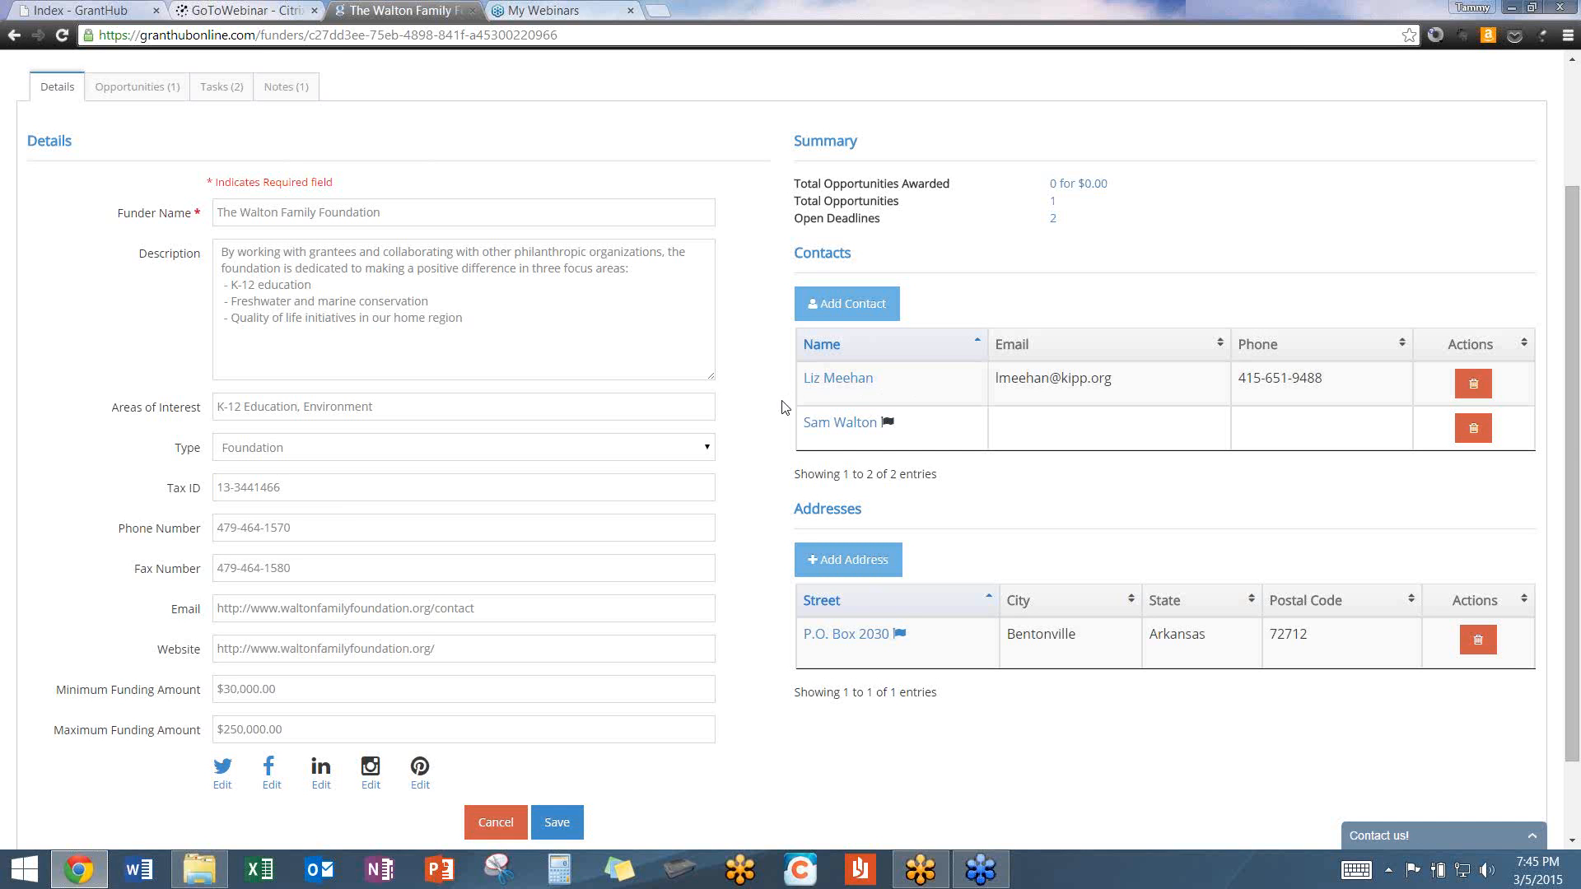
Start a new opportunity and name it "Recreation Grant ID Community Foundation Fall 2015".
{"action": "scroll", "coordinate": [783, 405], "scroll_direction": "up", "scroll_amount": 2}
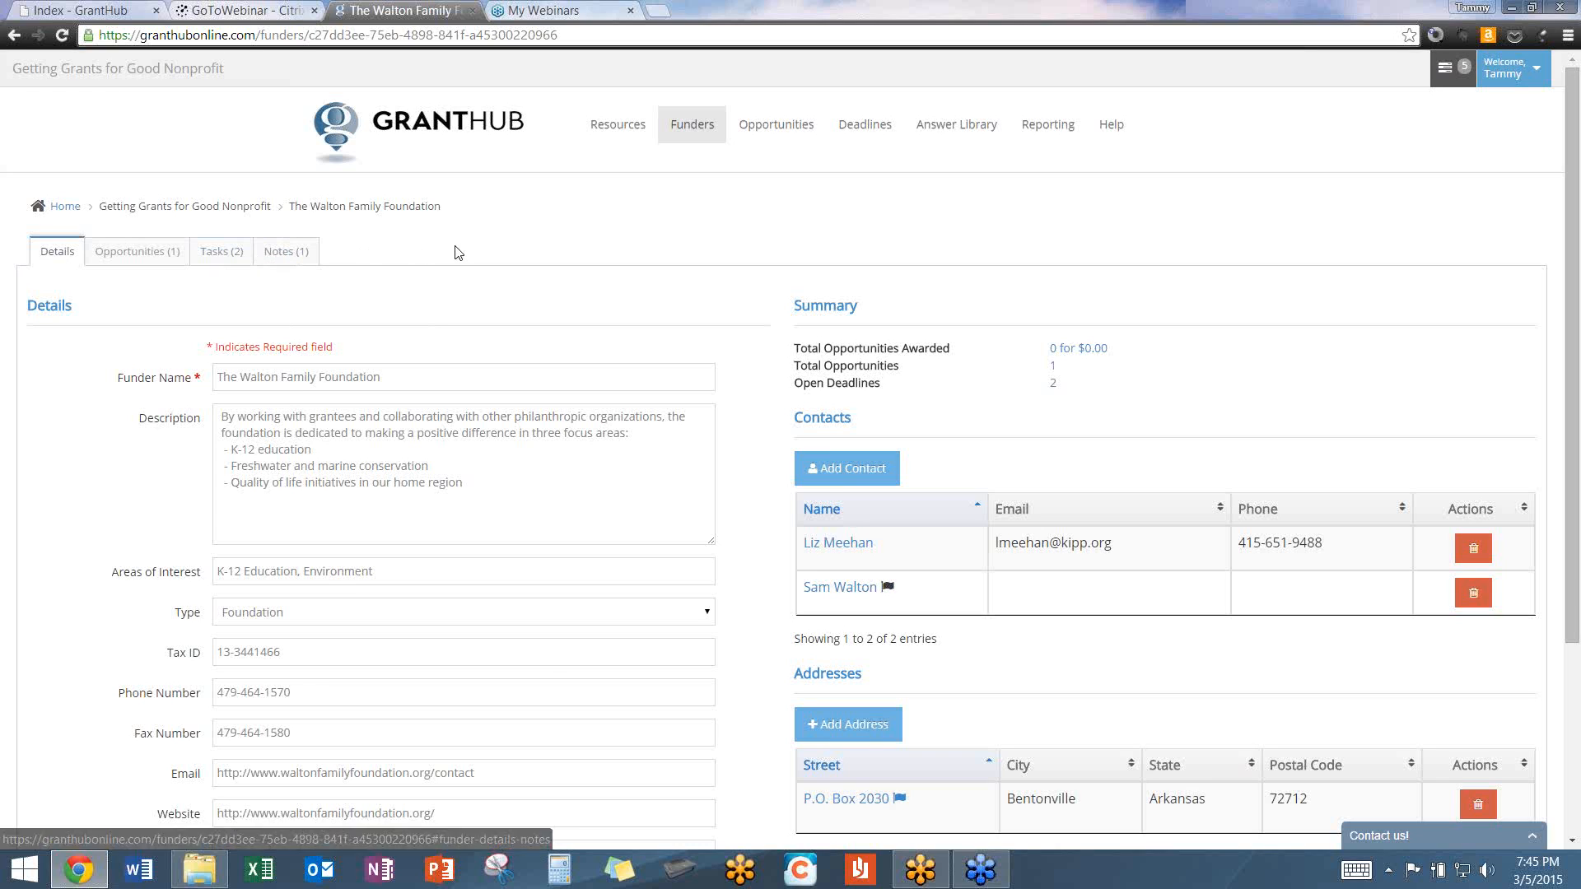
{"action": "left_click", "coordinate": [789, 125]}
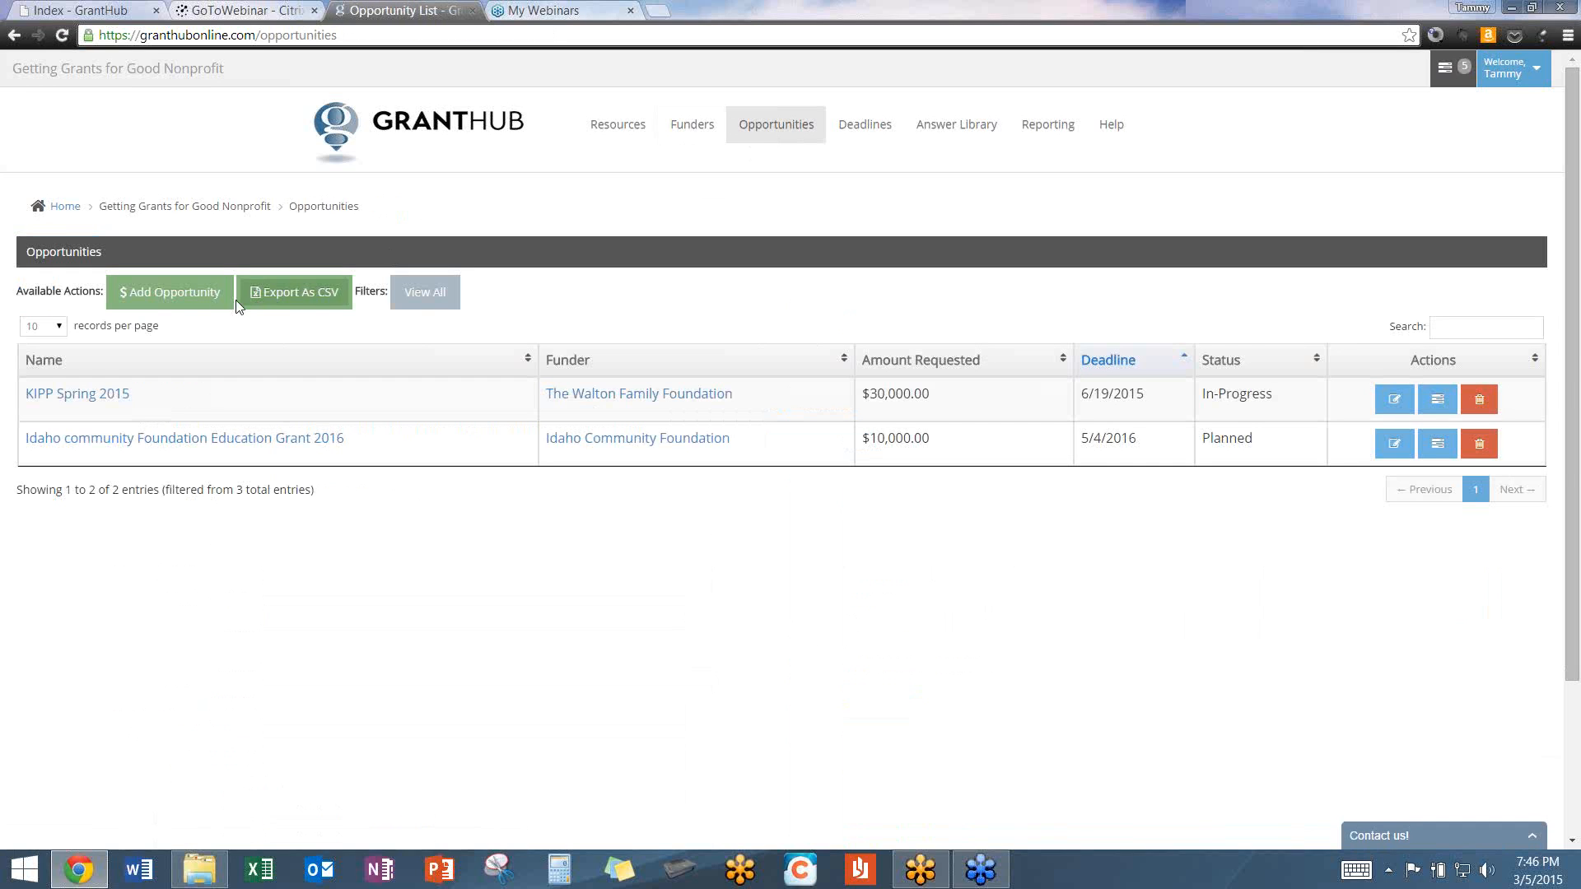
{"action": "left_click", "coordinate": [179, 298]}
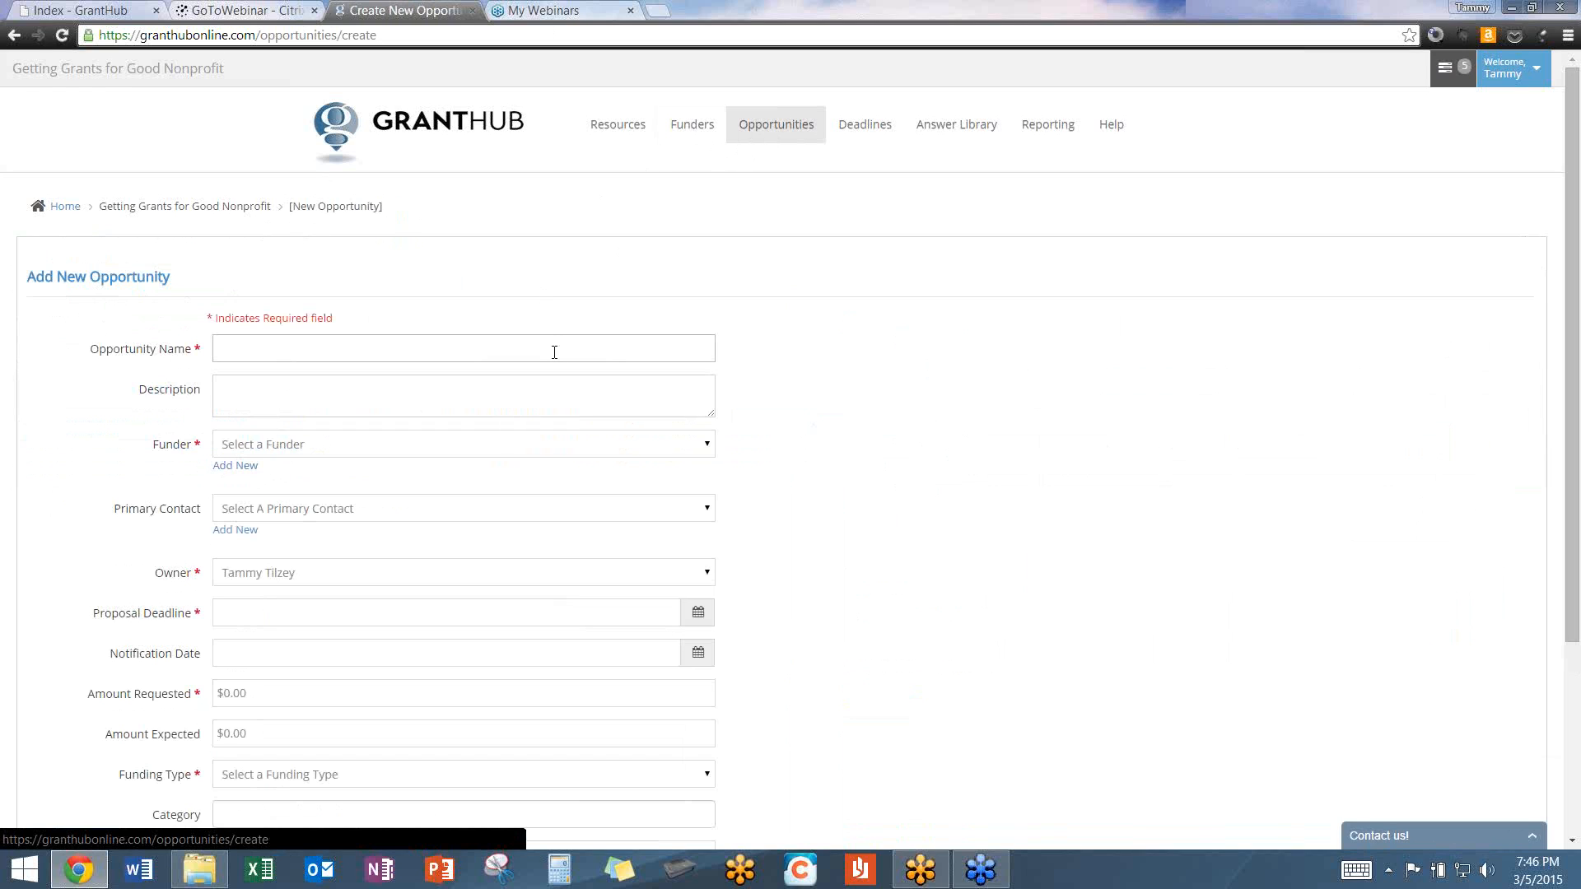
{"action": "scroll", "coordinate": [555, 353], "scroll_direction": "down", "scroll_amount": 1}
{"action": "scroll", "coordinate": [554, 353], "scroll_direction": "down", "scroll_amount": 1}
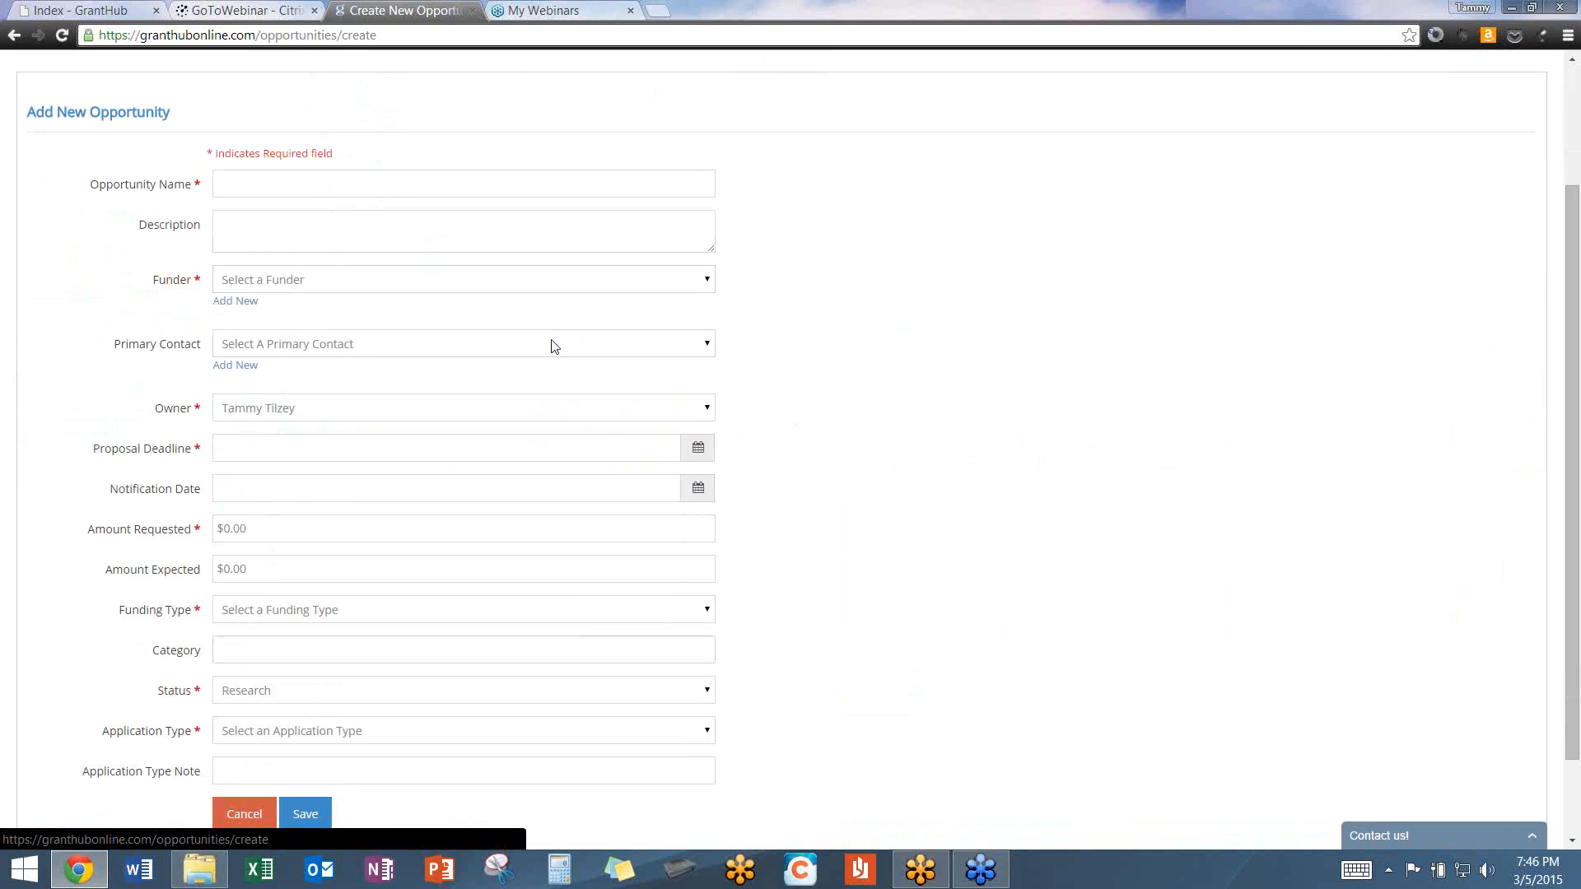
{"action": "left_click", "coordinate": [291, 185]}
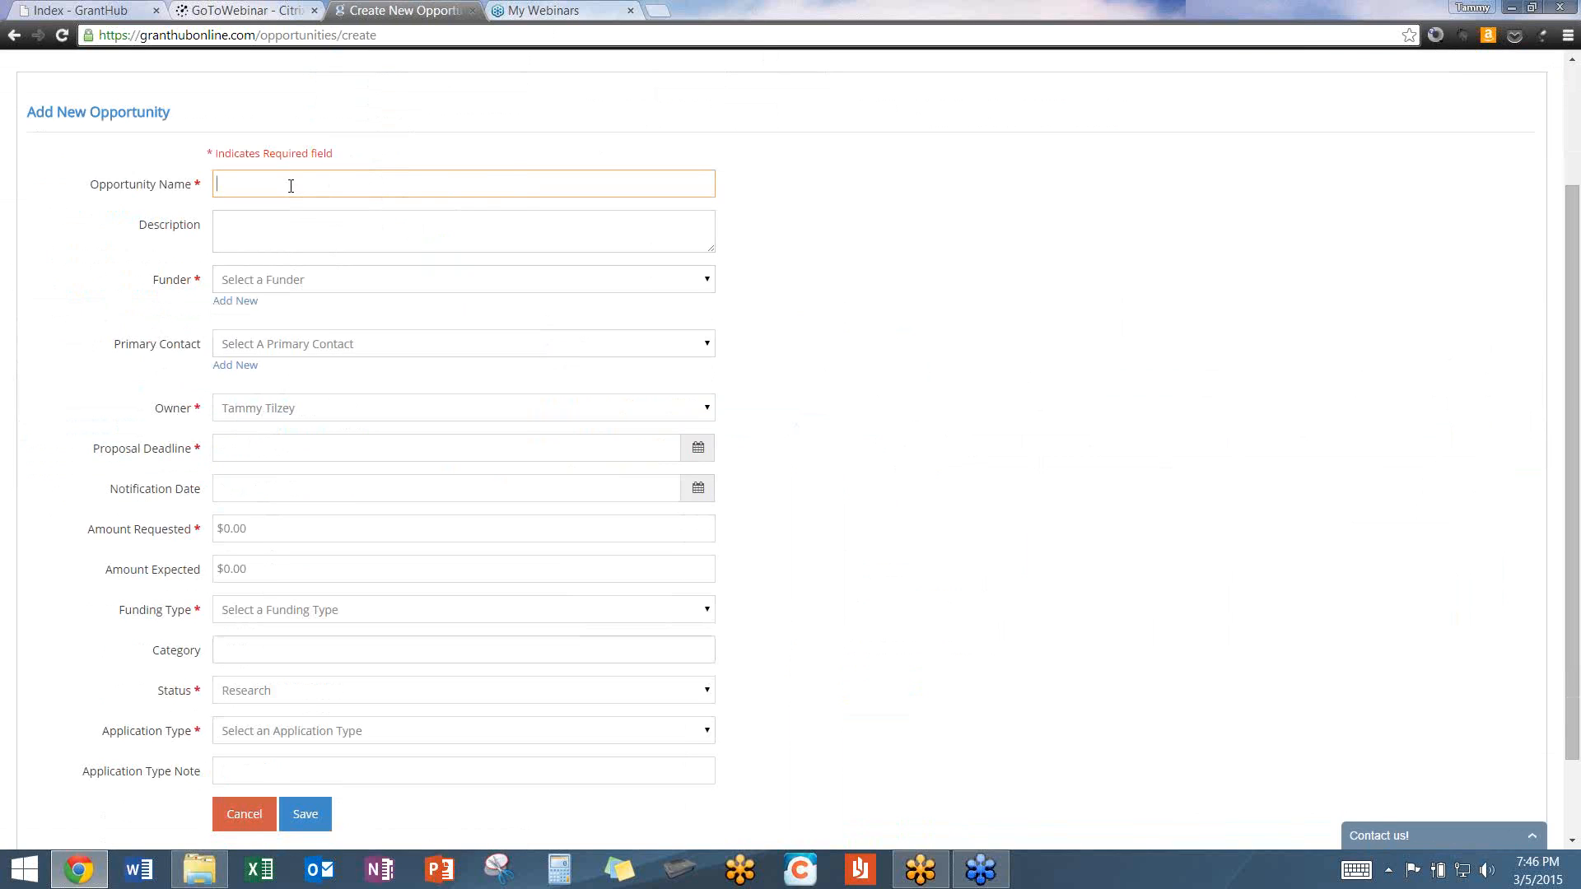
{"action": "type", "text": "Ou"}
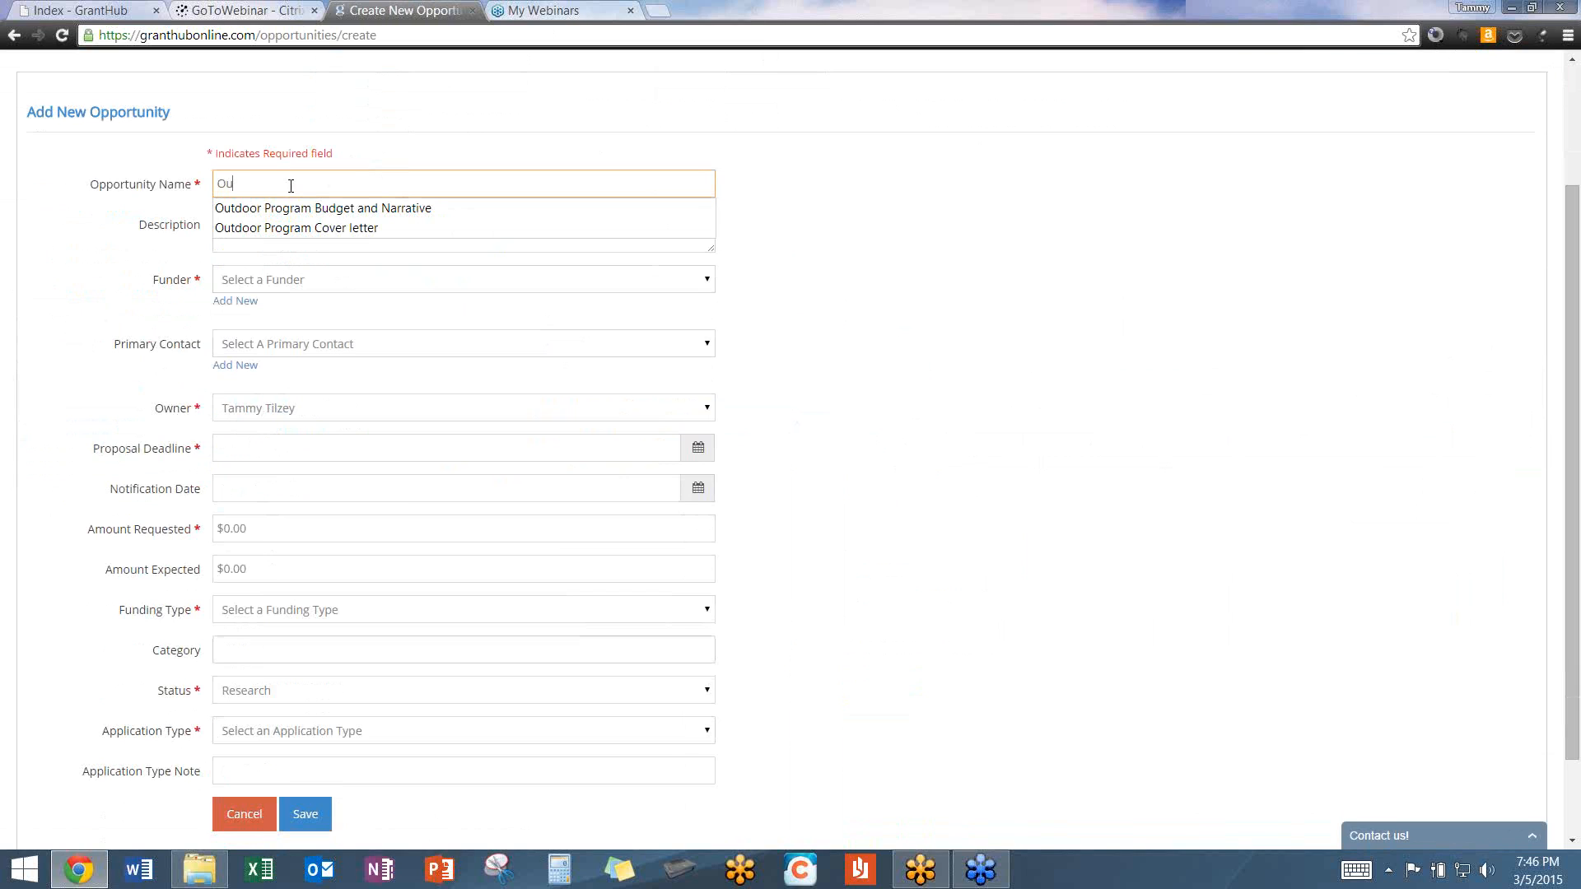
{"action": "key", "text": "BackSpace"}
{"action": "key", "text": "BackSpace"}
{"action": "type", "text": "Recreation Grant"}
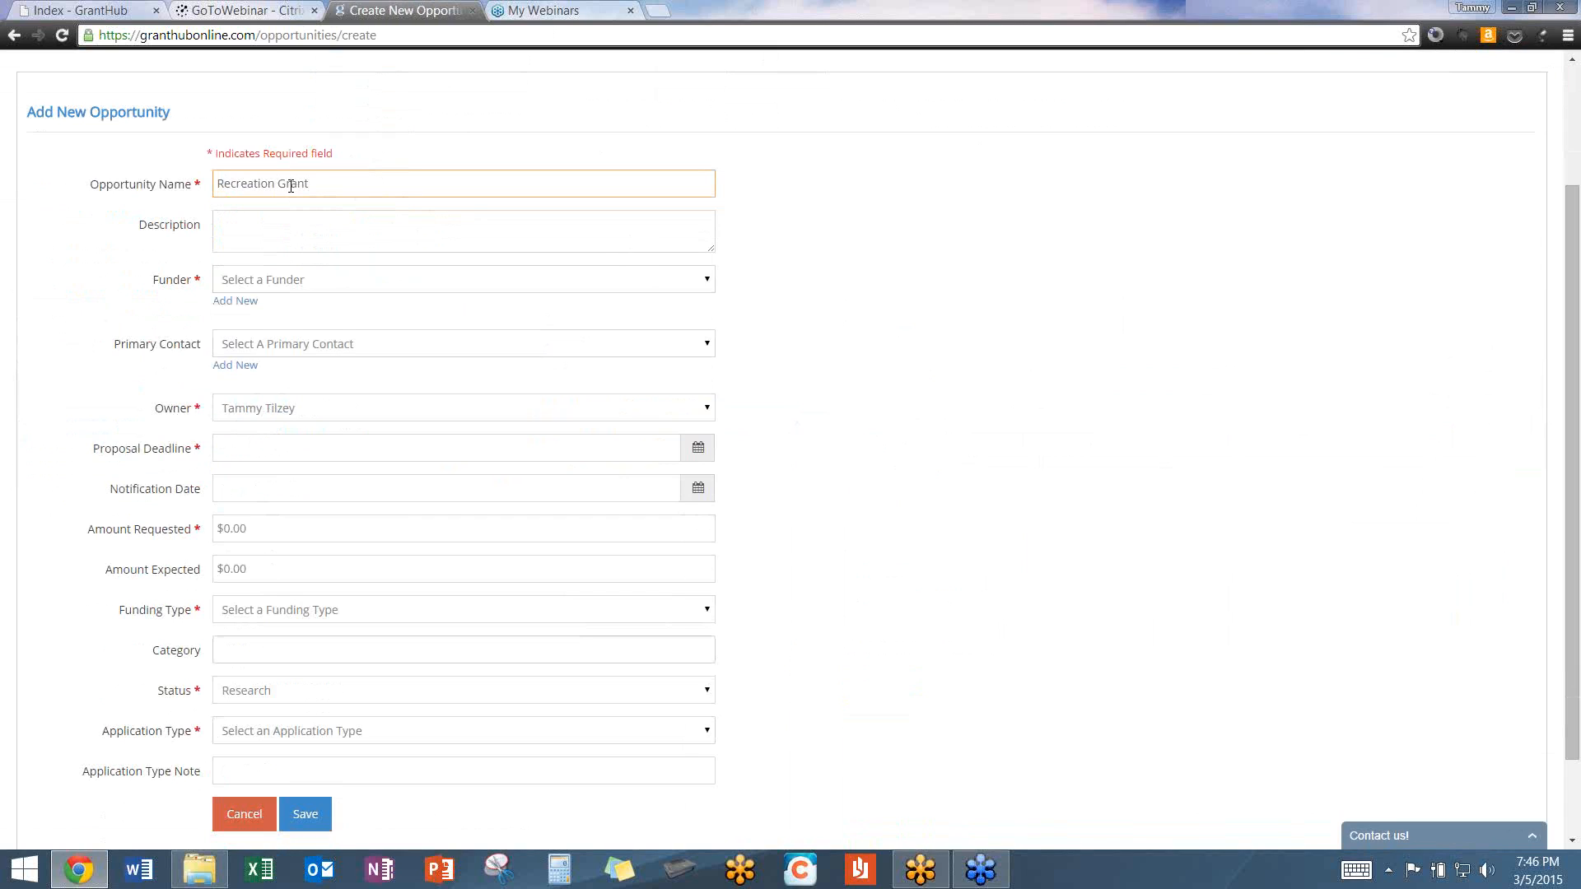
{"action": "type", "text": " ID Community Foundation Fall 2015"}
Enter "*soft deadline*" as the opportunity's description and set its proposal deadline to 08/10/2015.
{"action": "left_click", "coordinate": [247, 226]}
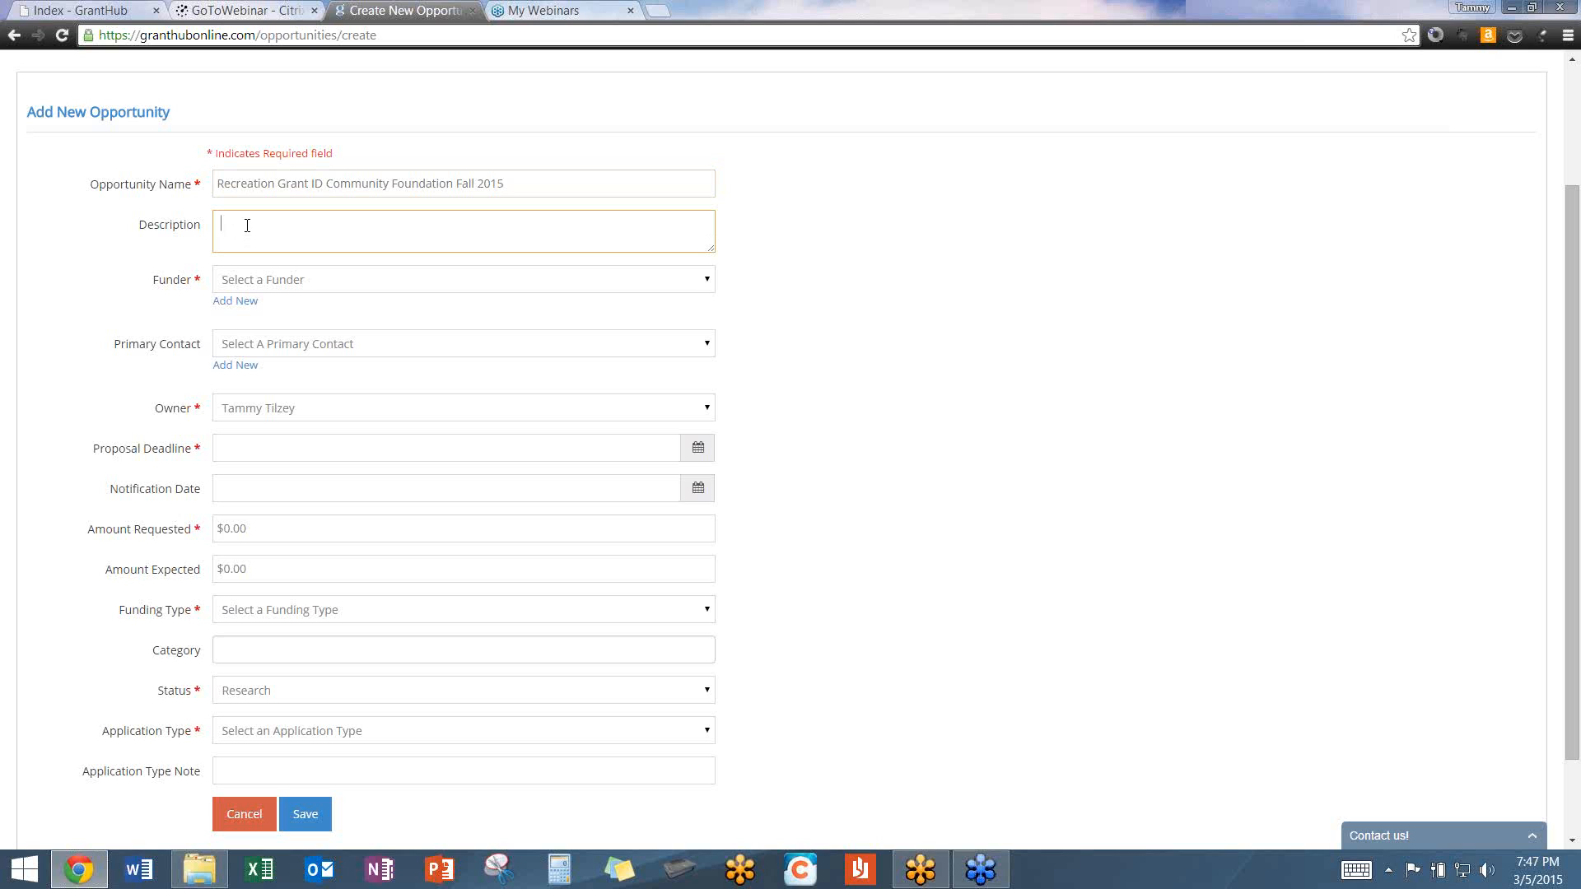
{"action": "type", "text": "*soft deadline*"}
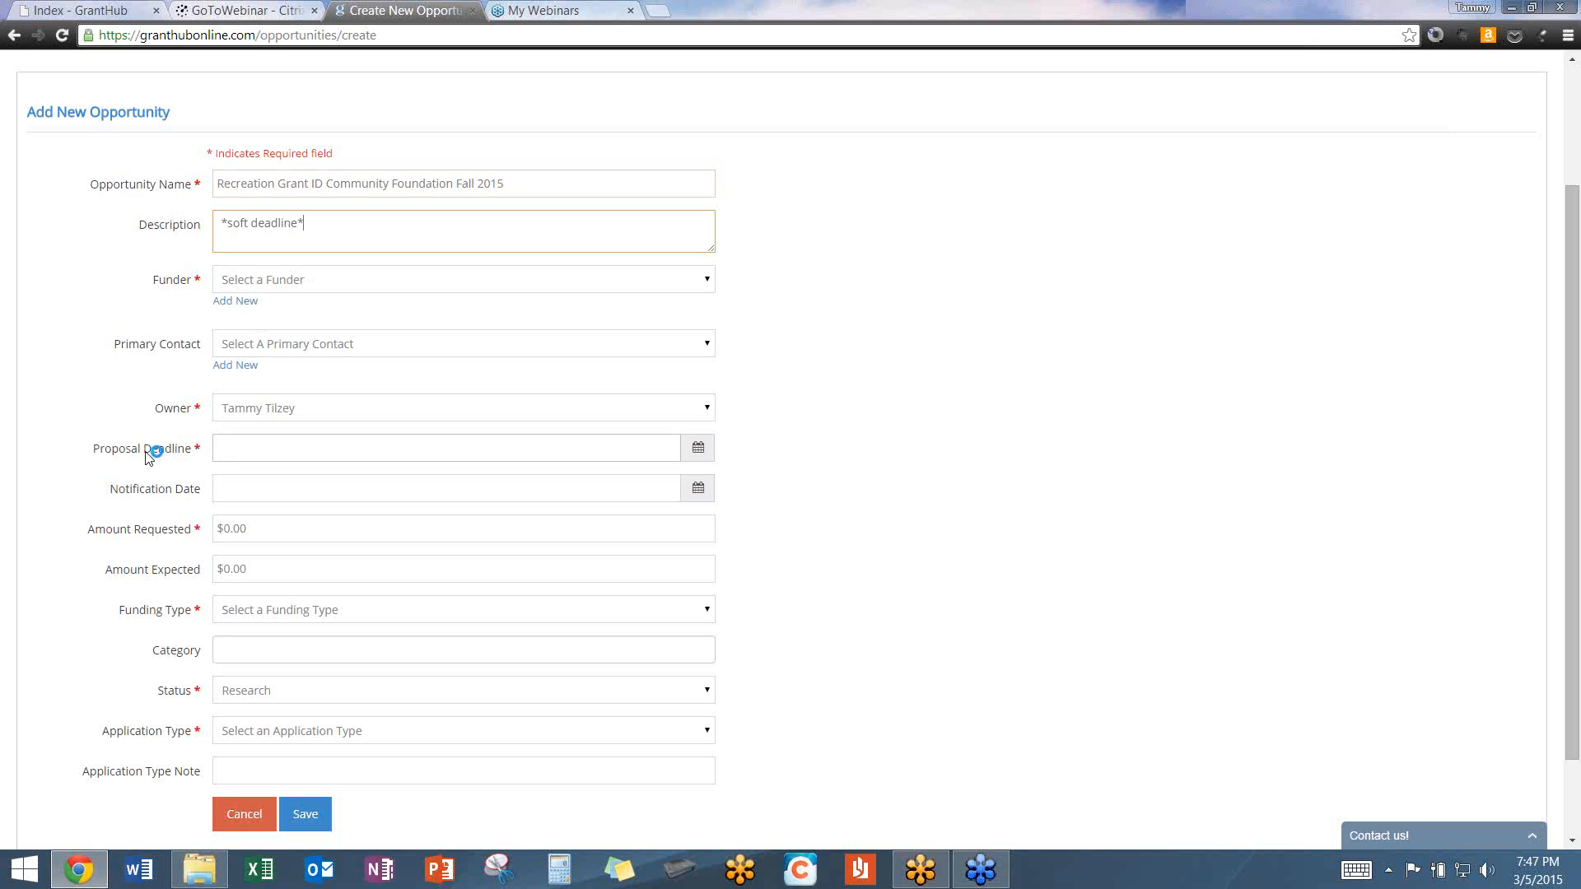
{"action": "left_click", "coordinate": [297, 447]}
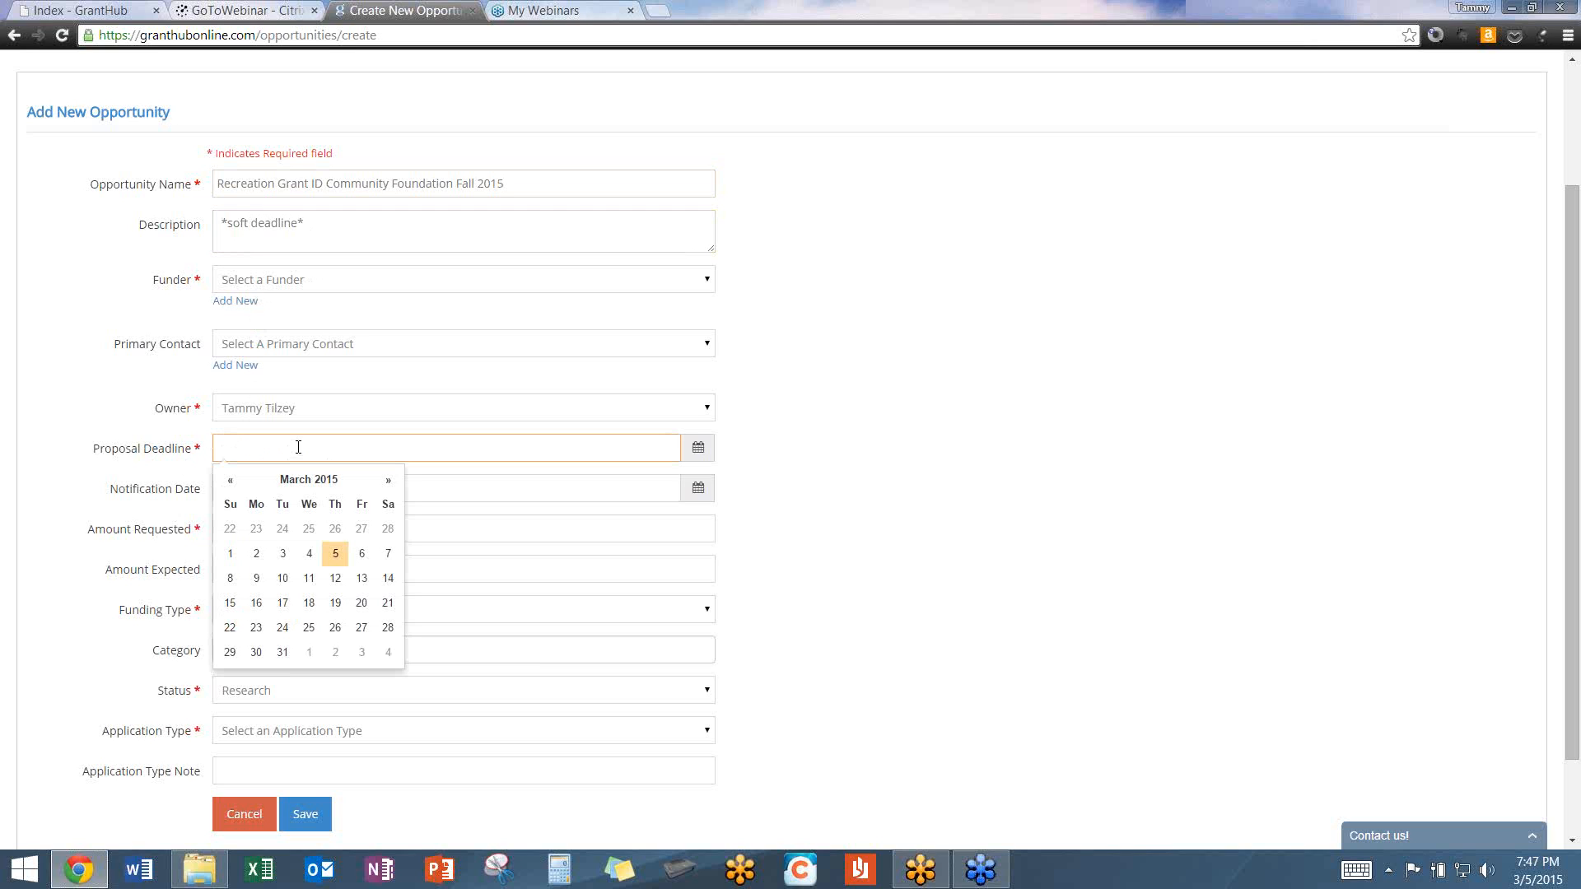
{"action": "left_click", "coordinate": [387, 480]}
{"action": "left_click", "coordinate": [388, 480]}
{"action": "left_click", "coordinate": [388, 480]}
{"action": "left_click", "coordinate": [388, 480]}
{"action": "left_click", "coordinate": [388, 480]}
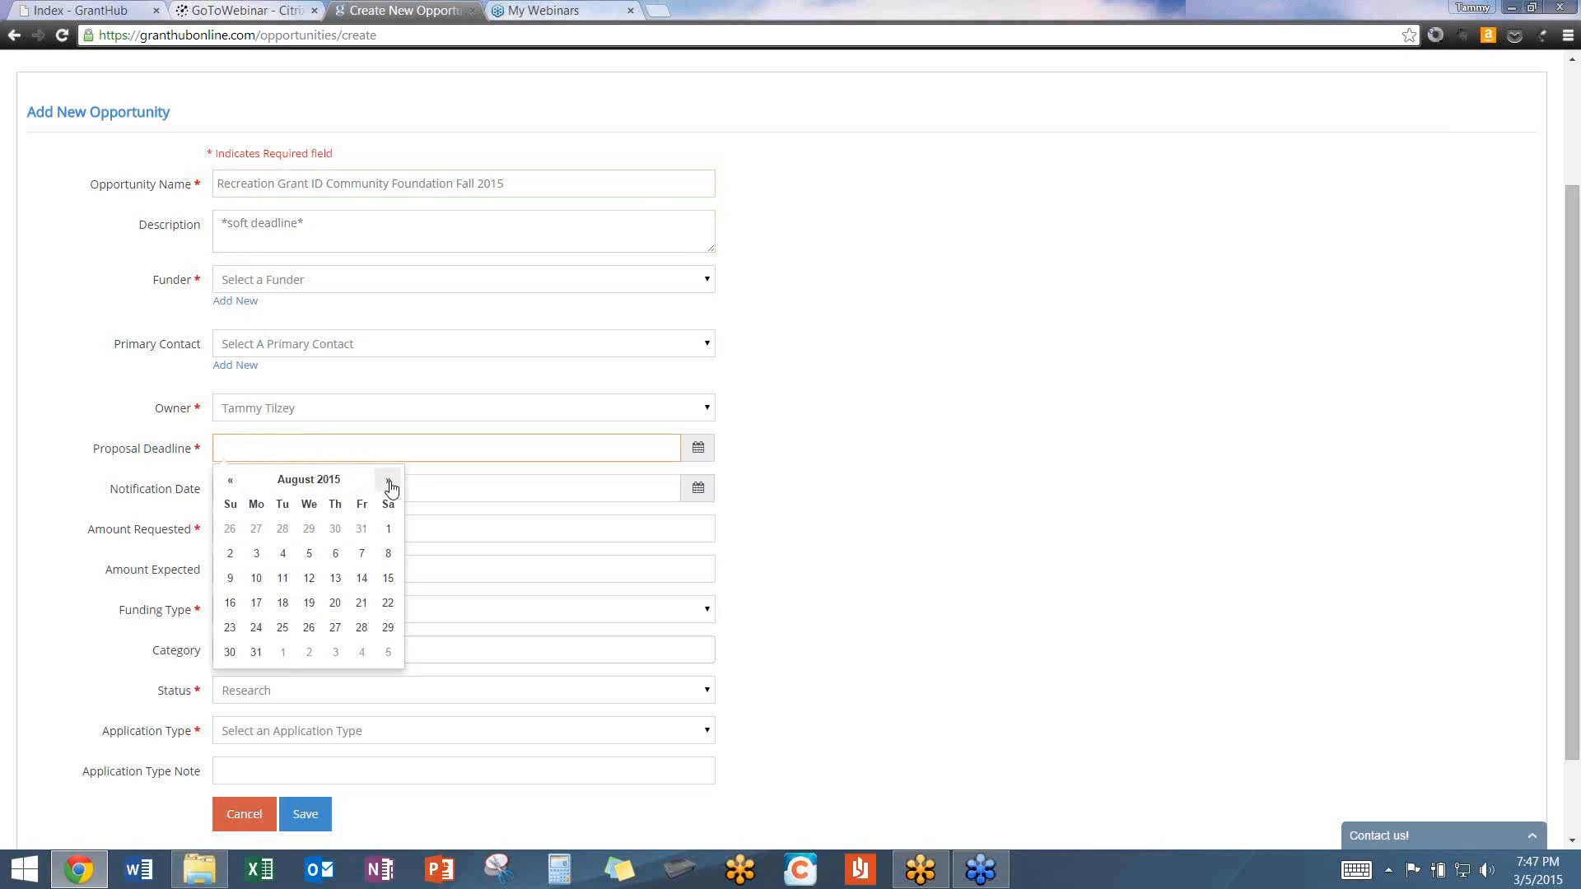
{"action": "left_click", "coordinate": [256, 578]}
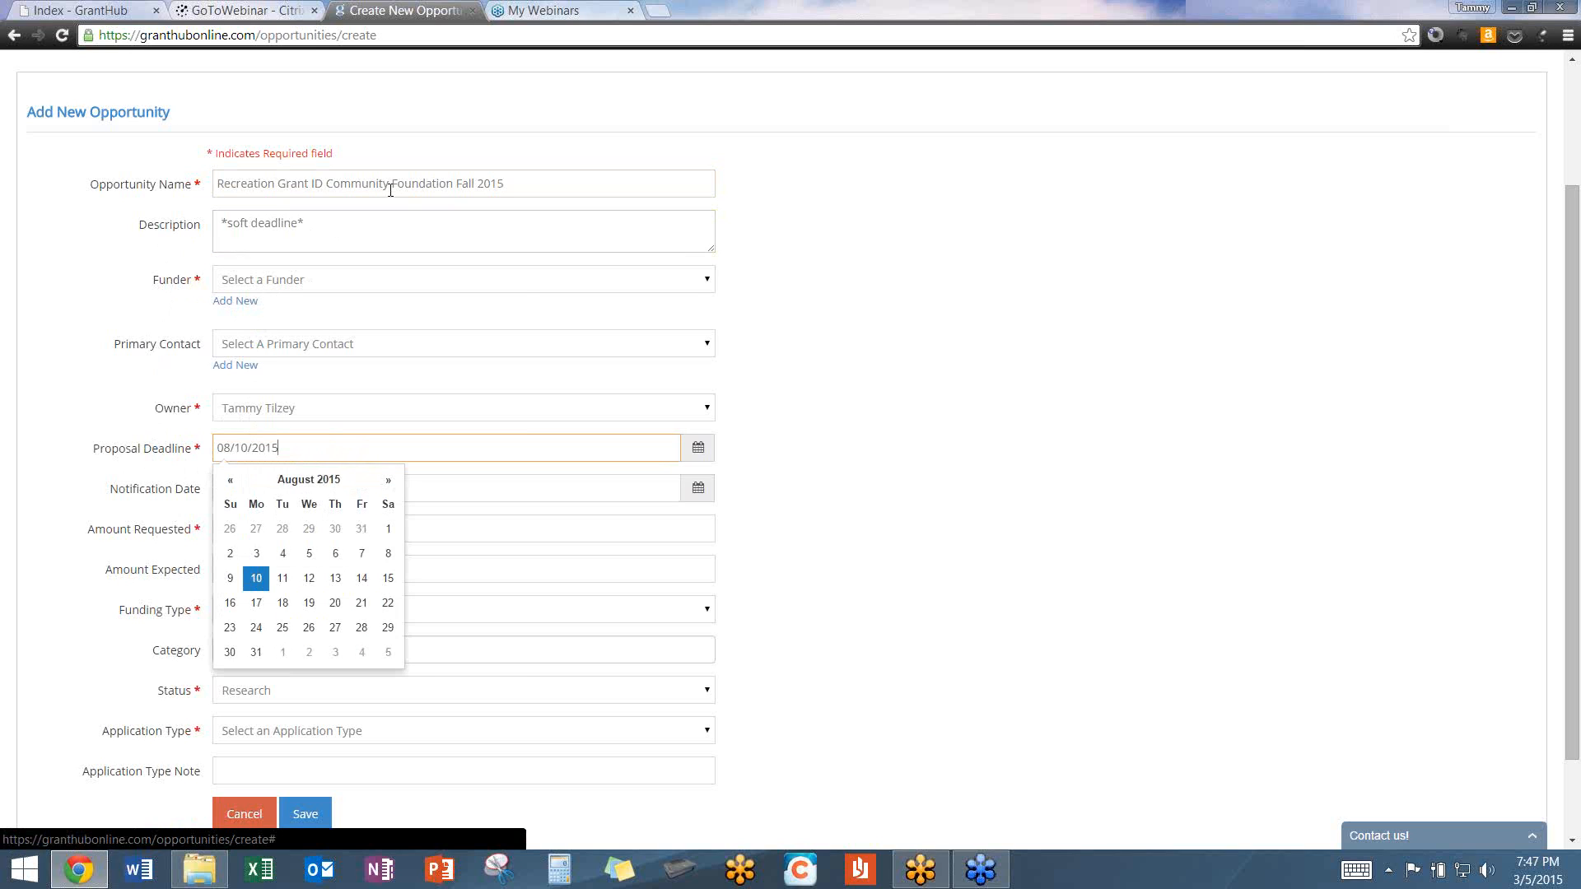
Set the opportunity's funder to Idaho Community Foundation.
{"action": "left_click", "coordinate": [709, 282]}
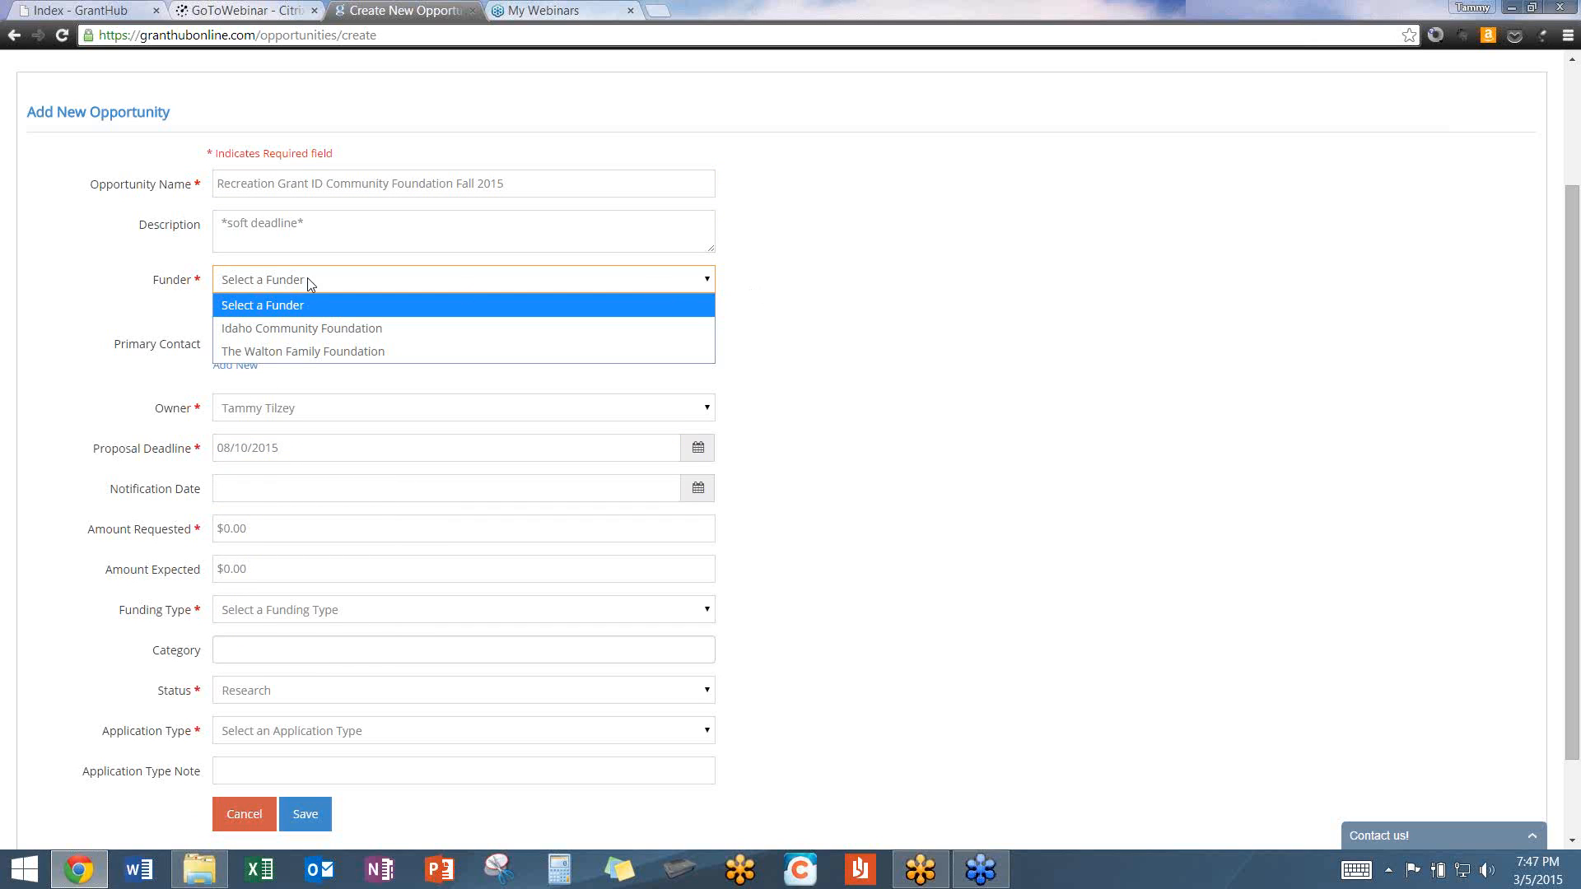
{"action": "left_click", "coordinate": [159, 302]}
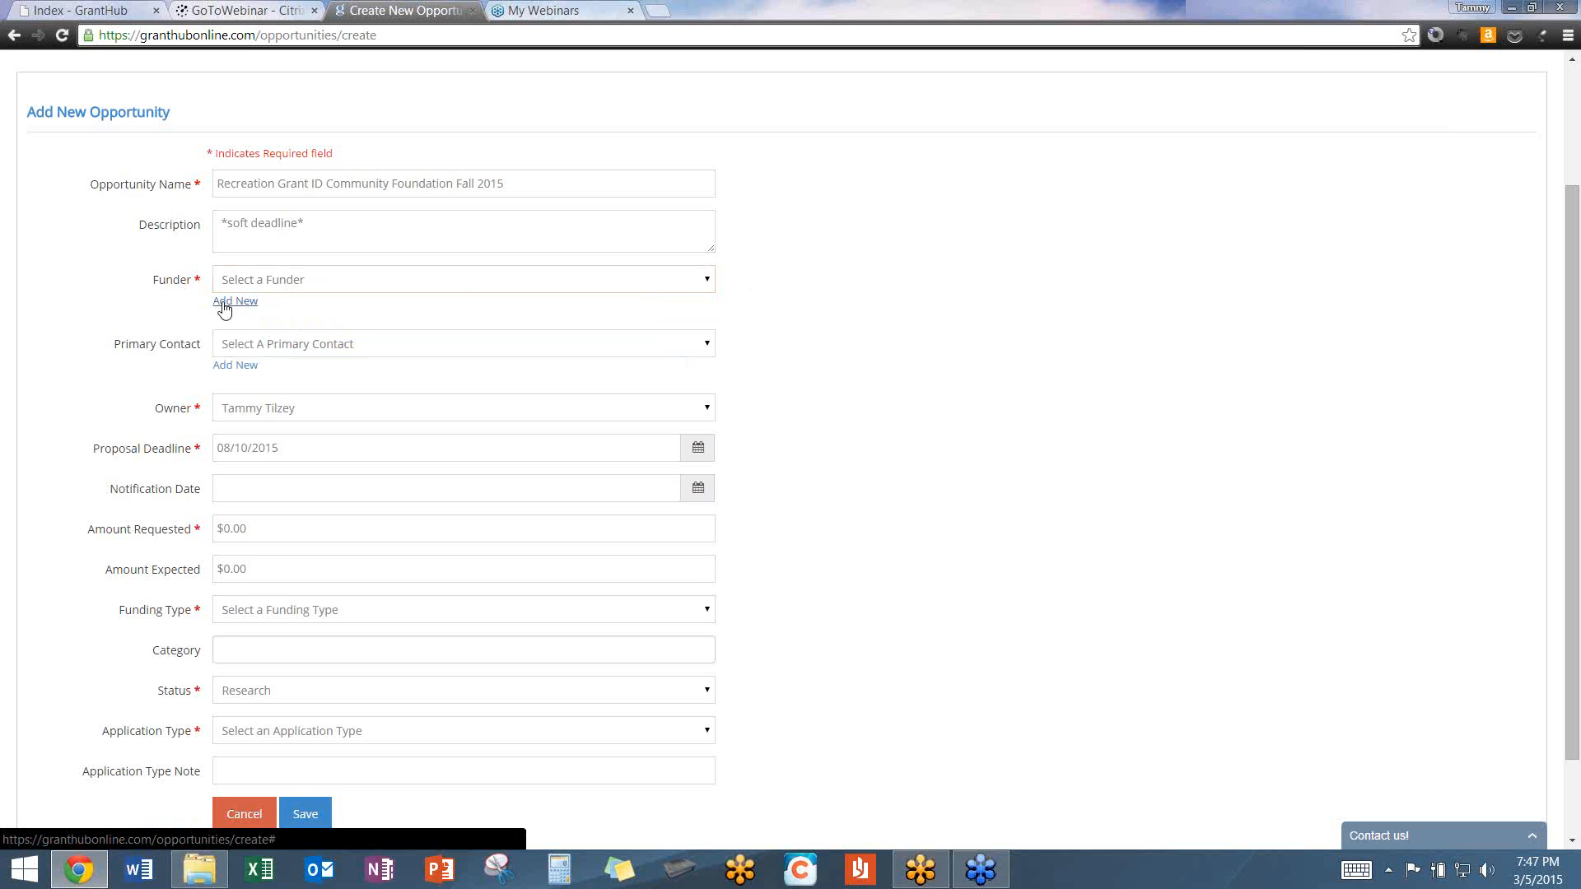
{"action": "left_click", "coordinate": [708, 283]}
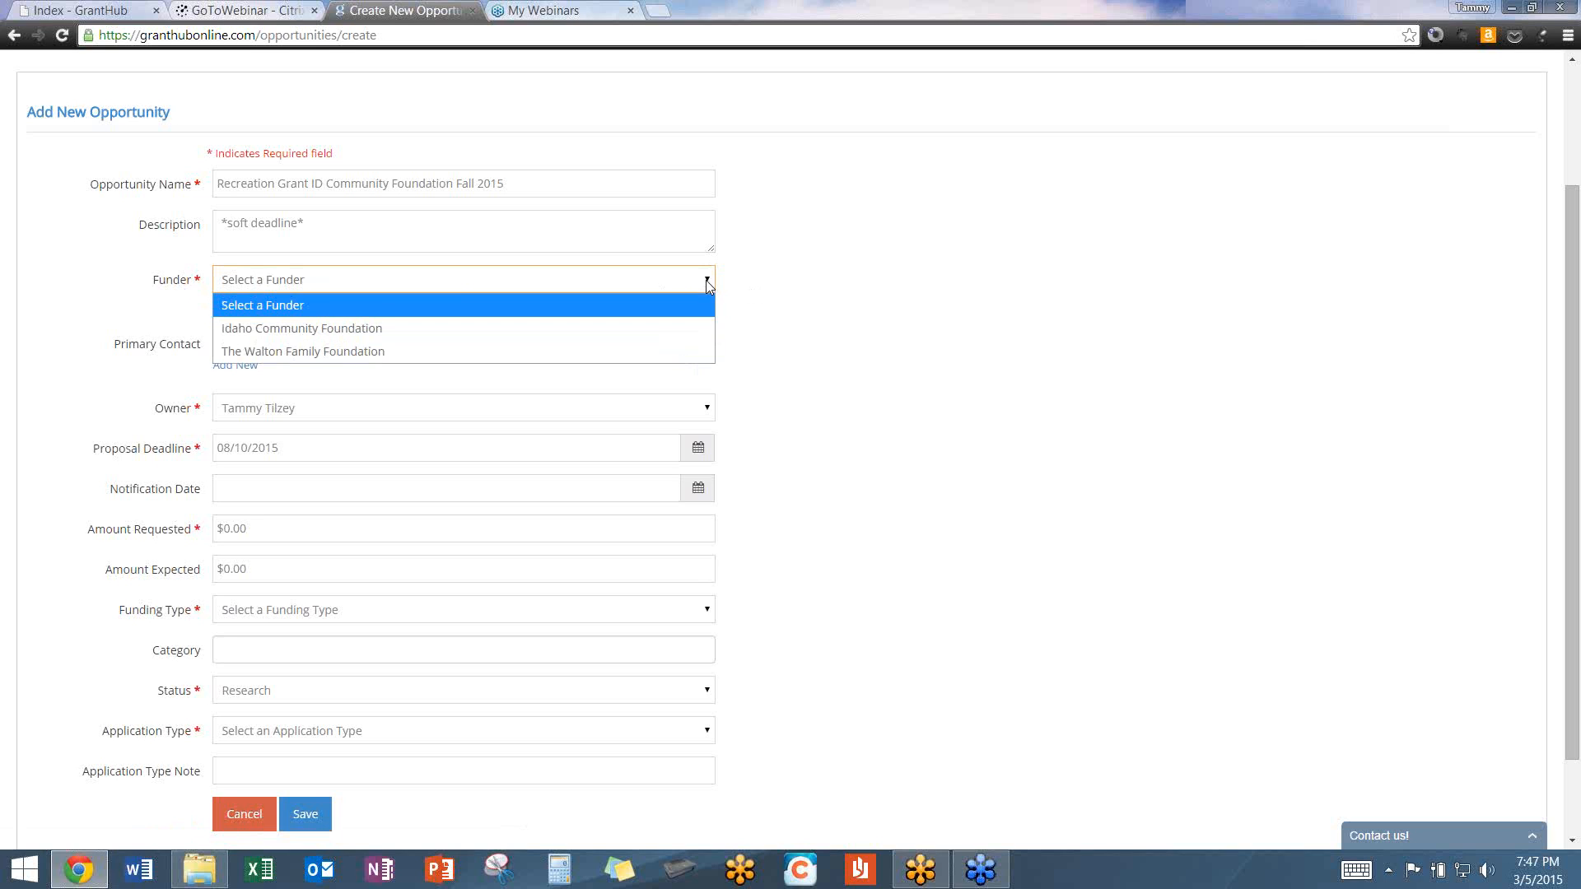
{"action": "left_click", "coordinate": [696, 328]}
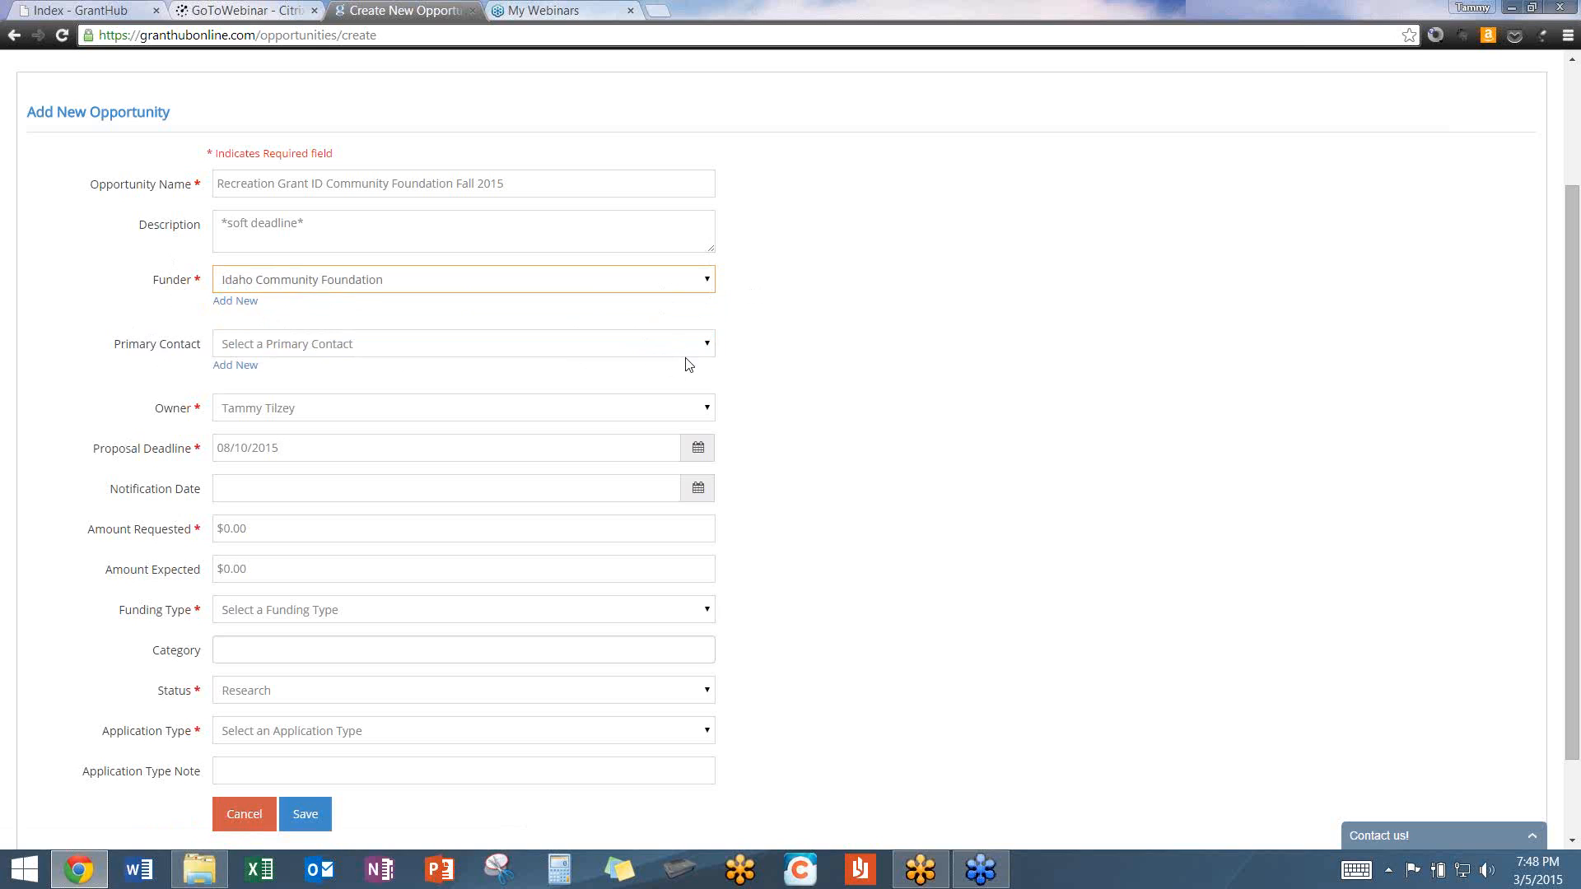
Assign the funder's listed contact as primary contact and keep the signed-in account holder as the opportunity's owner.
{"action": "left_click", "coordinate": [708, 350]}
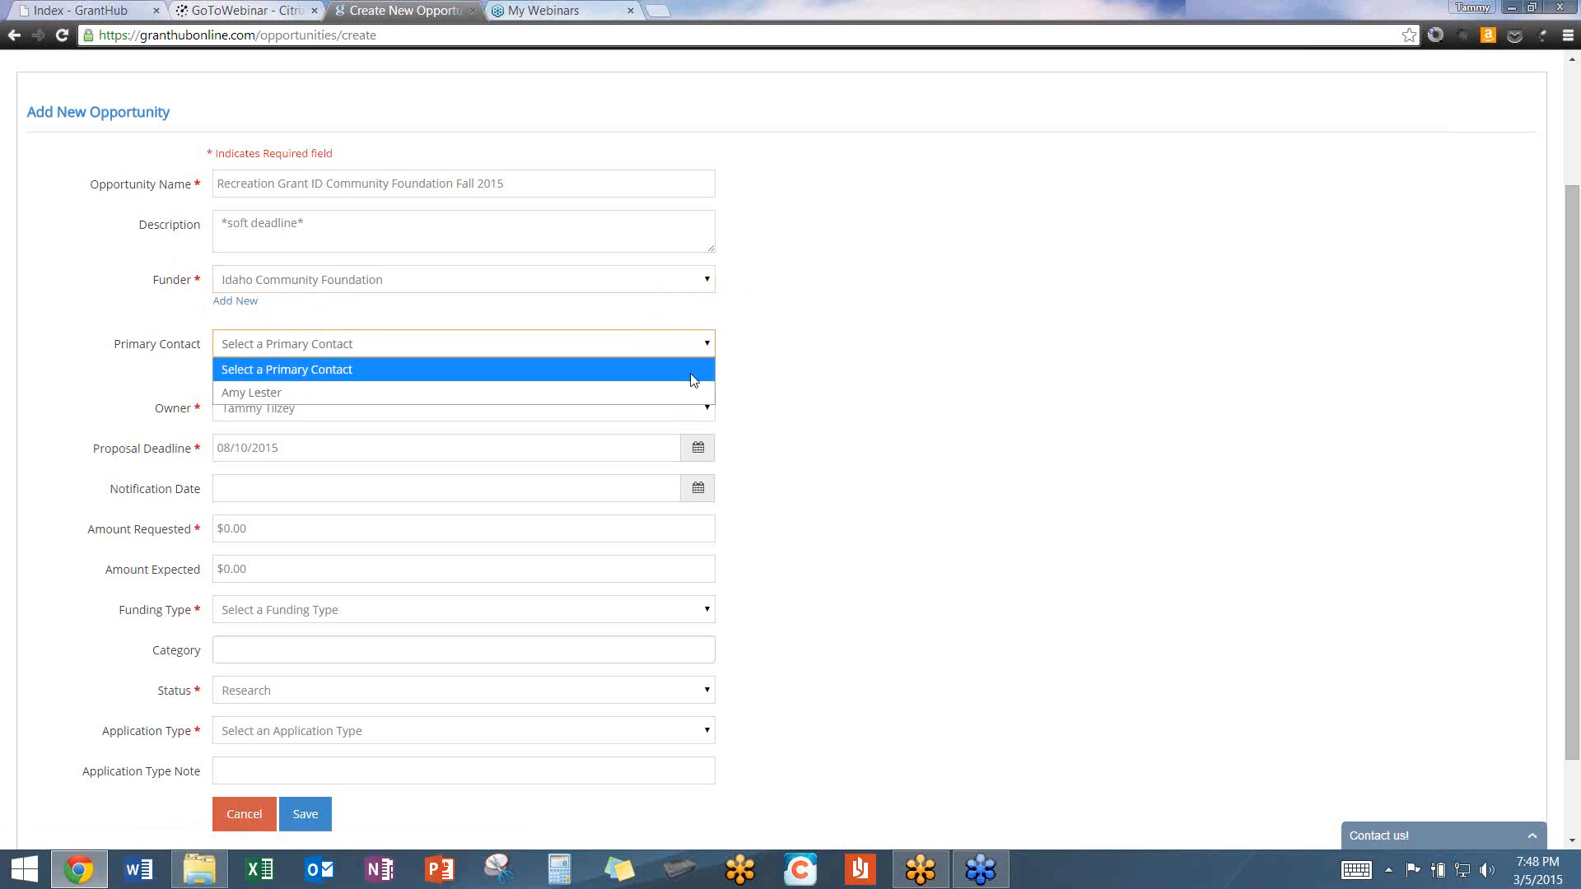
{"action": "left_click", "coordinate": [681, 394]}
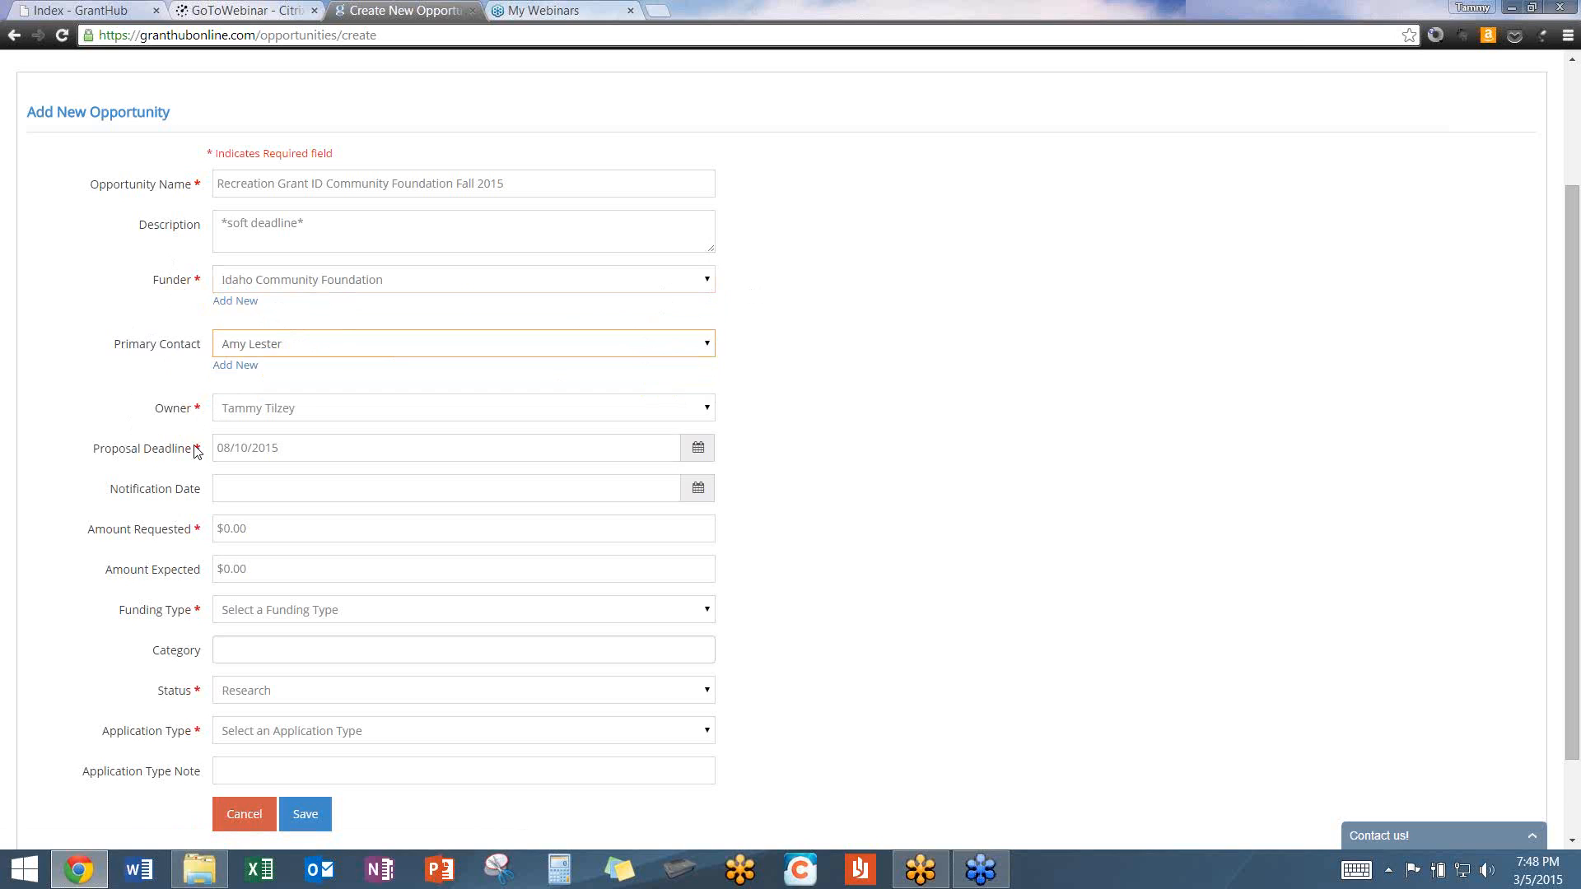
{"action": "left_click", "coordinate": [706, 409]}
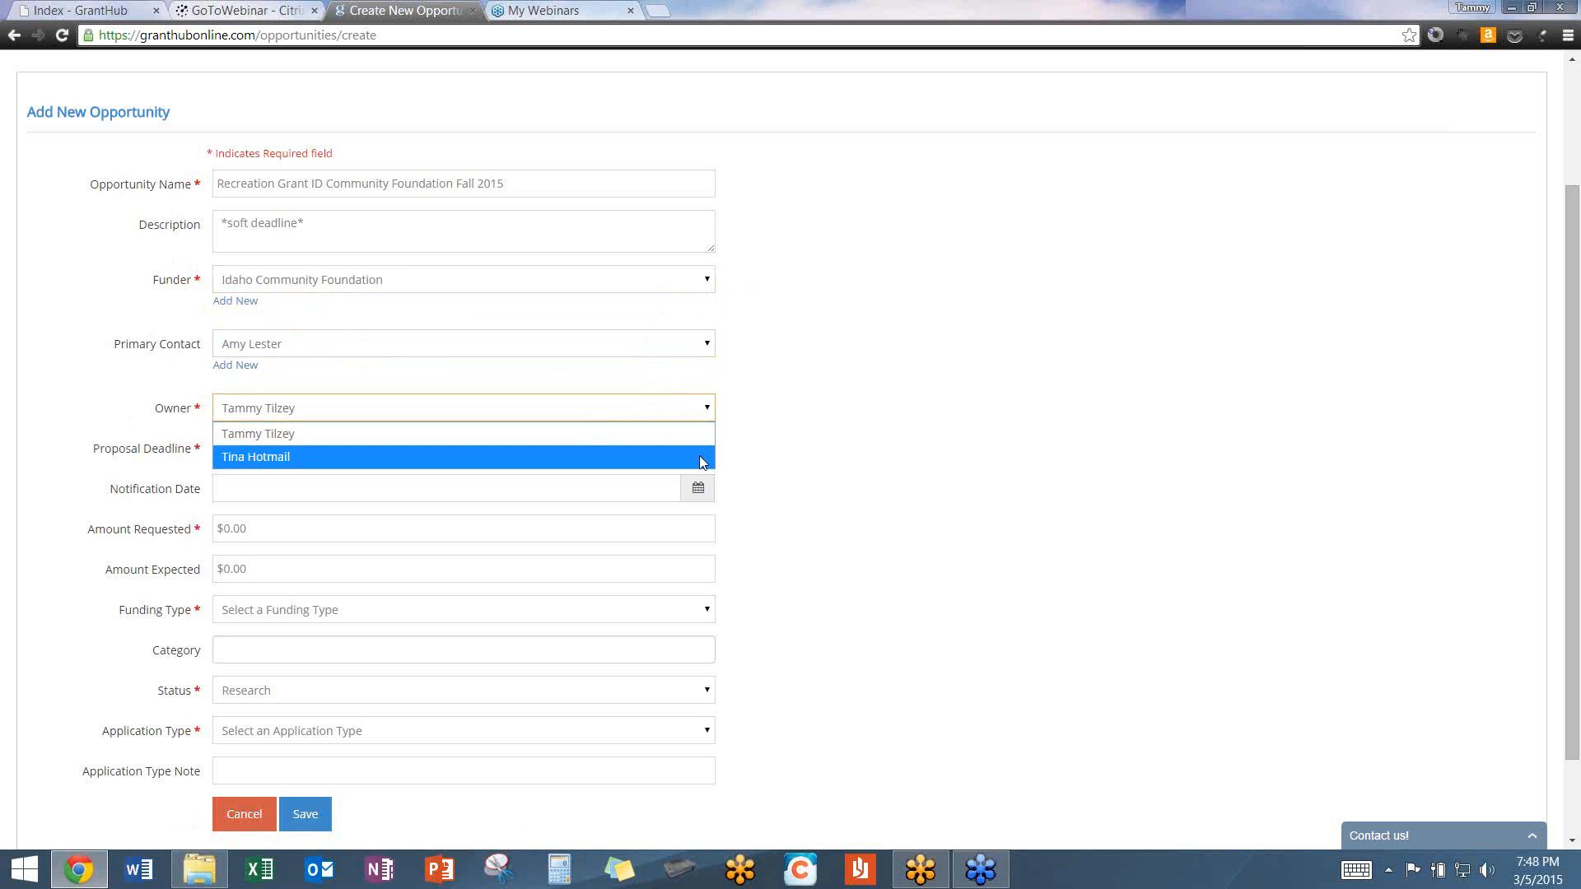
{"action": "left_click", "coordinate": [705, 443]}
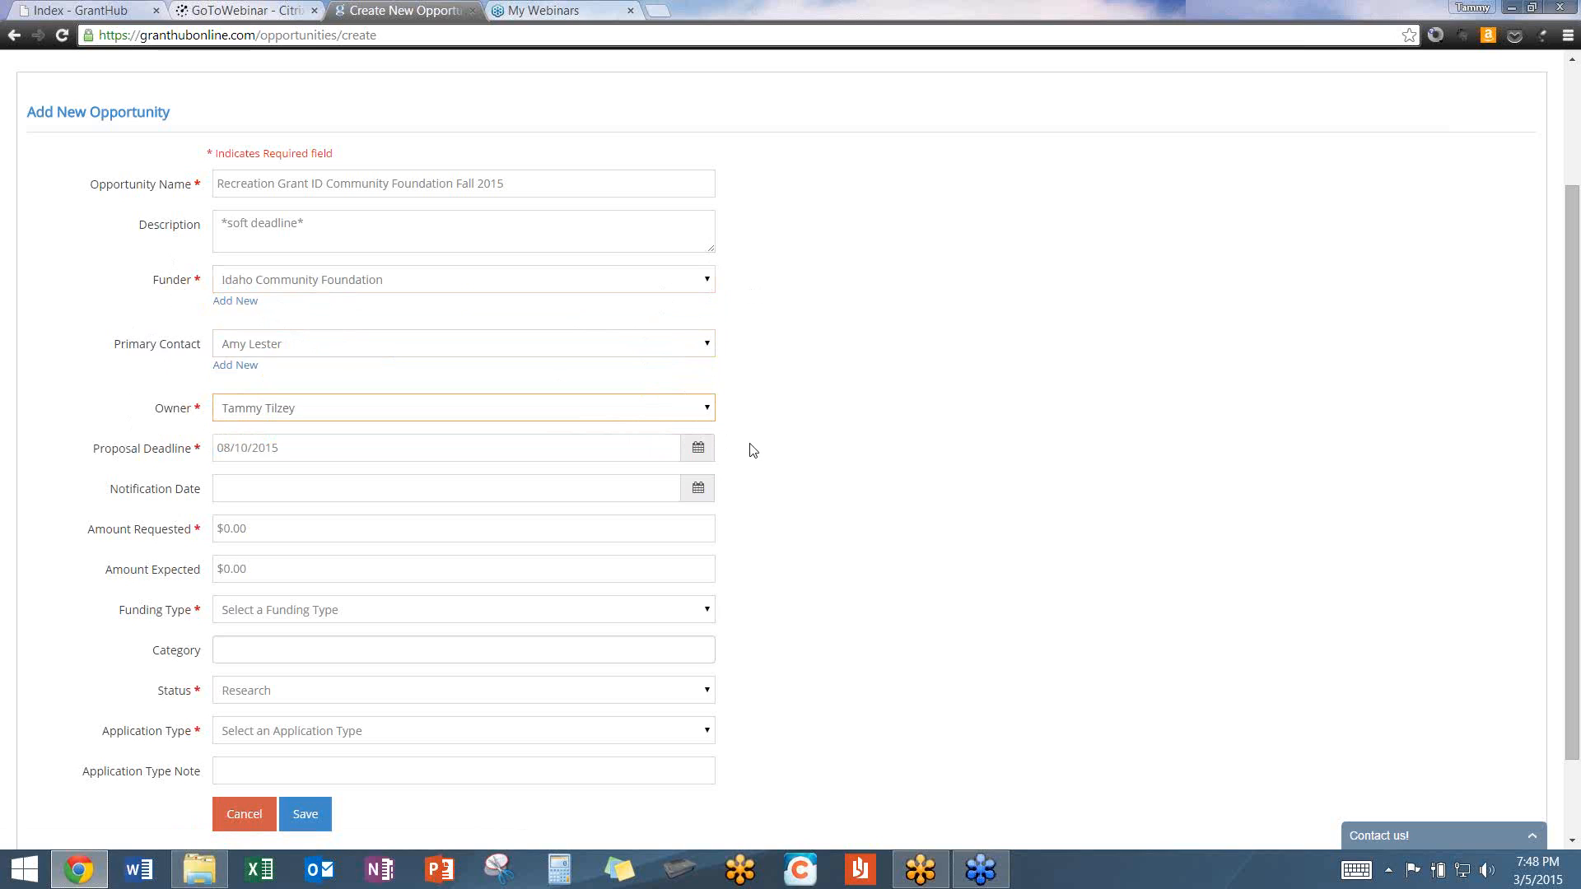
Set the opportunity's notification date to 10/01/2015.
{"action": "left_click", "coordinate": [245, 491]}
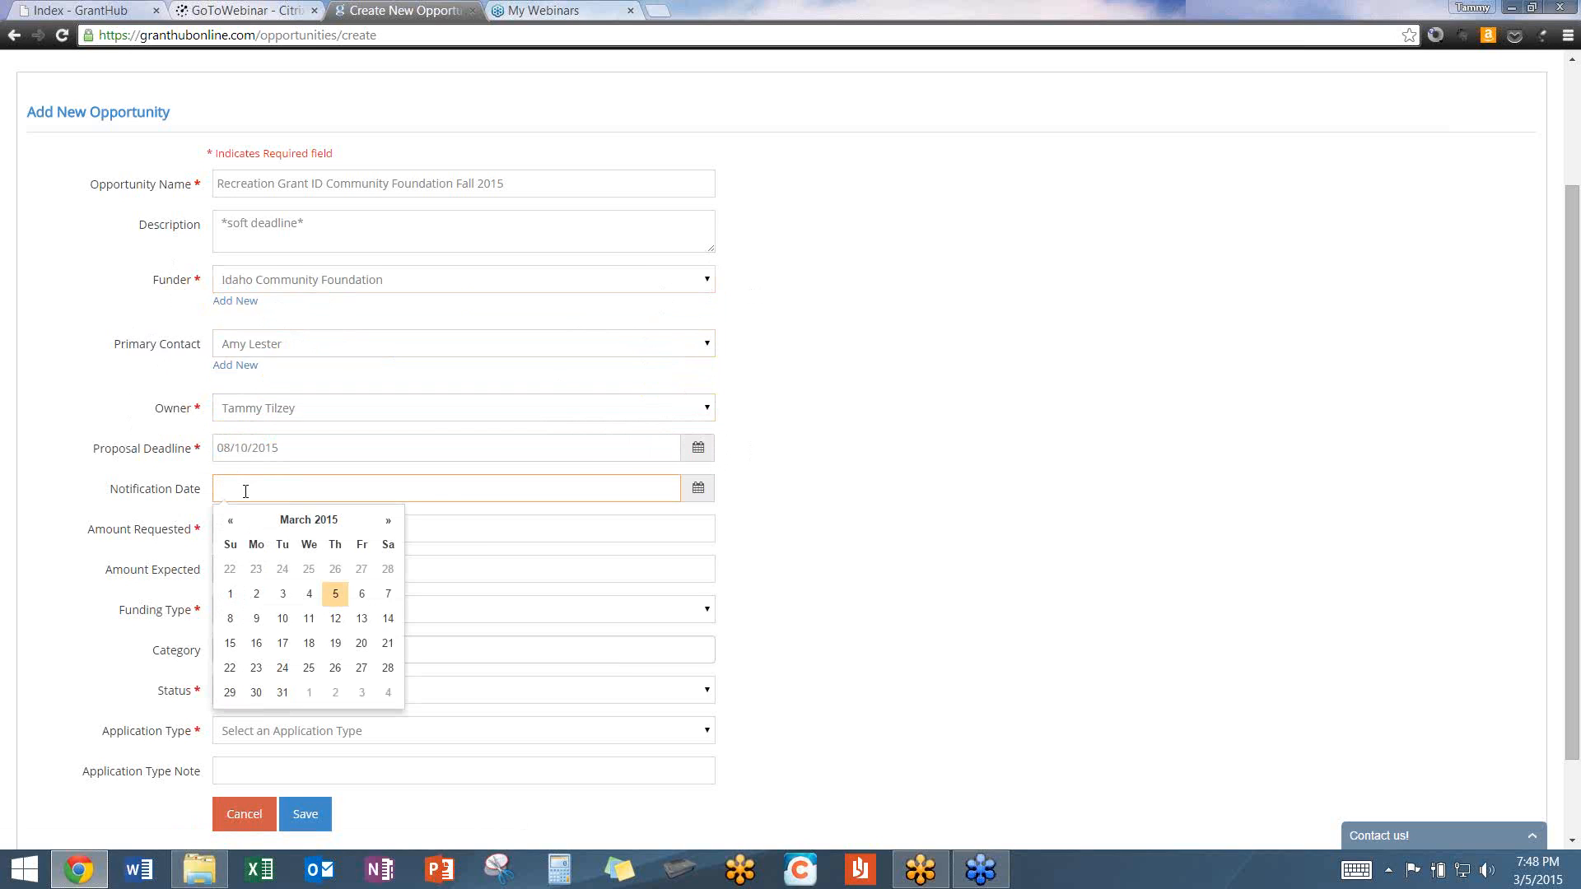
{"action": "left_click", "coordinate": [388, 522]}
{"action": "left_click", "coordinate": [388, 522]}
{"action": "left_click", "coordinate": [389, 522]}
{"action": "left_click", "coordinate": [388, 522]}
{"action": "left_click", "coordinate": [389, 522]}
{"action": "left_click", "coordinate": [389, 522]}
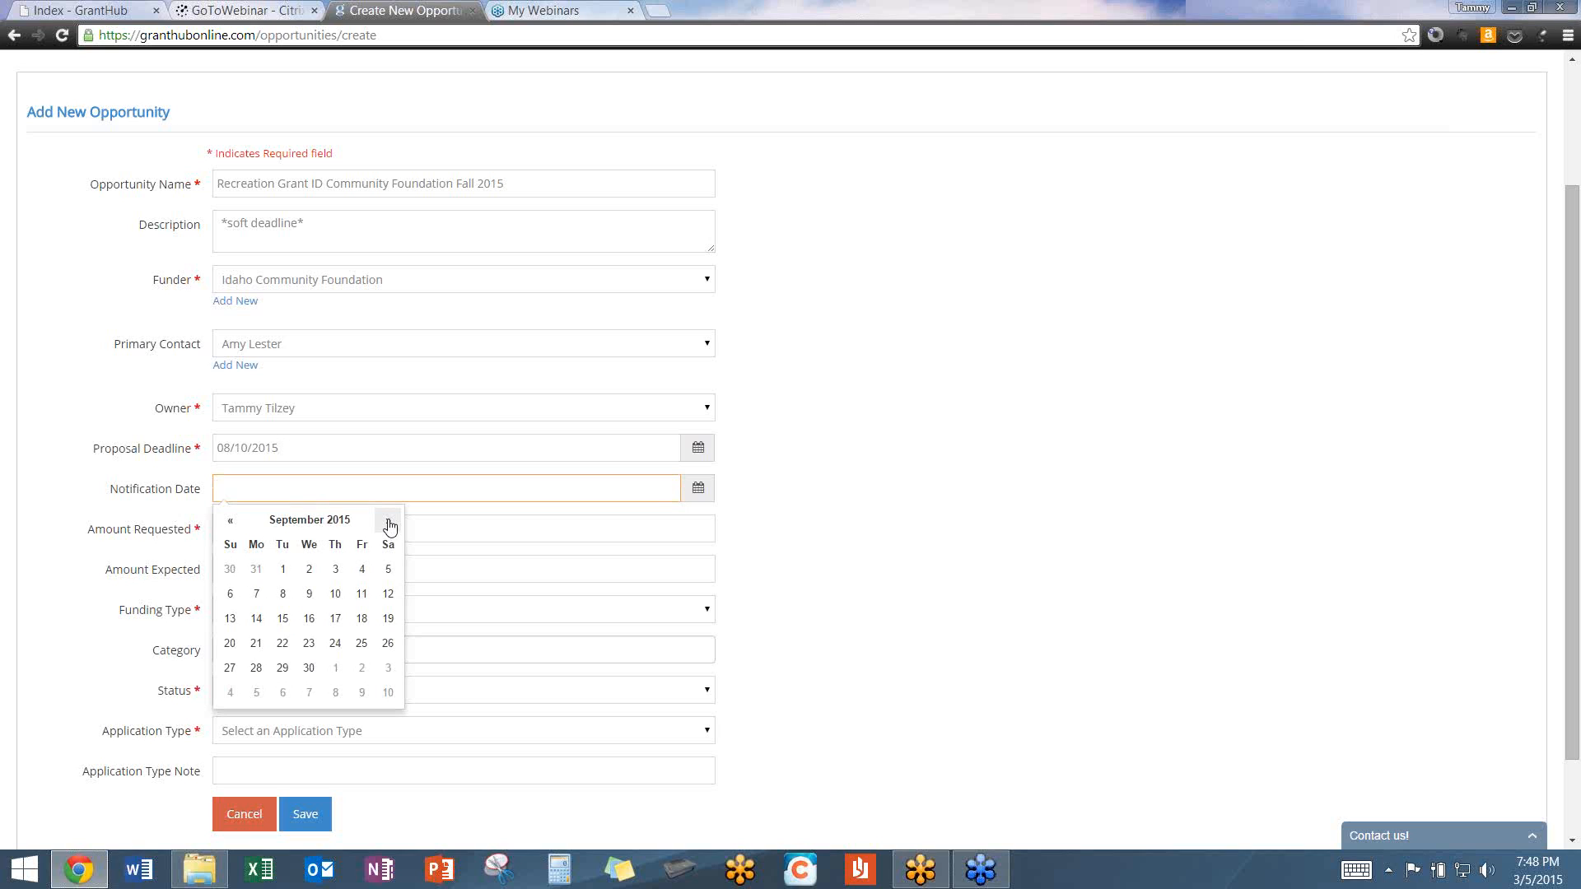
{"action": "left_click", "coordinate": [388, 522]}
{"action": "left_click", "coordinate": [337, 571]}
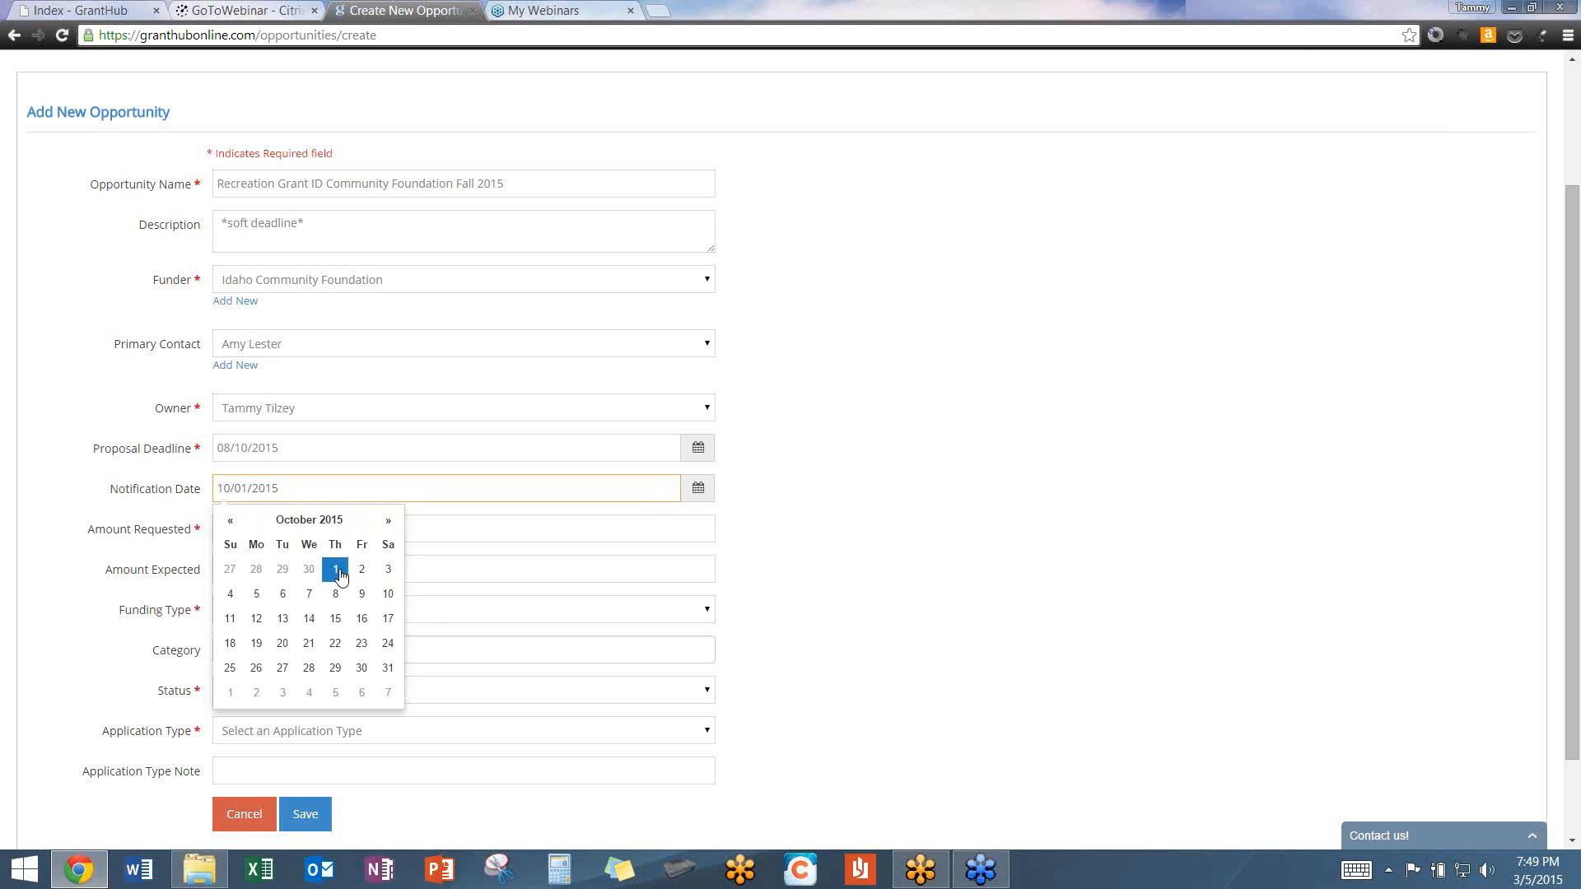
{"action": "left_click", "coordinate": [759, 506]}
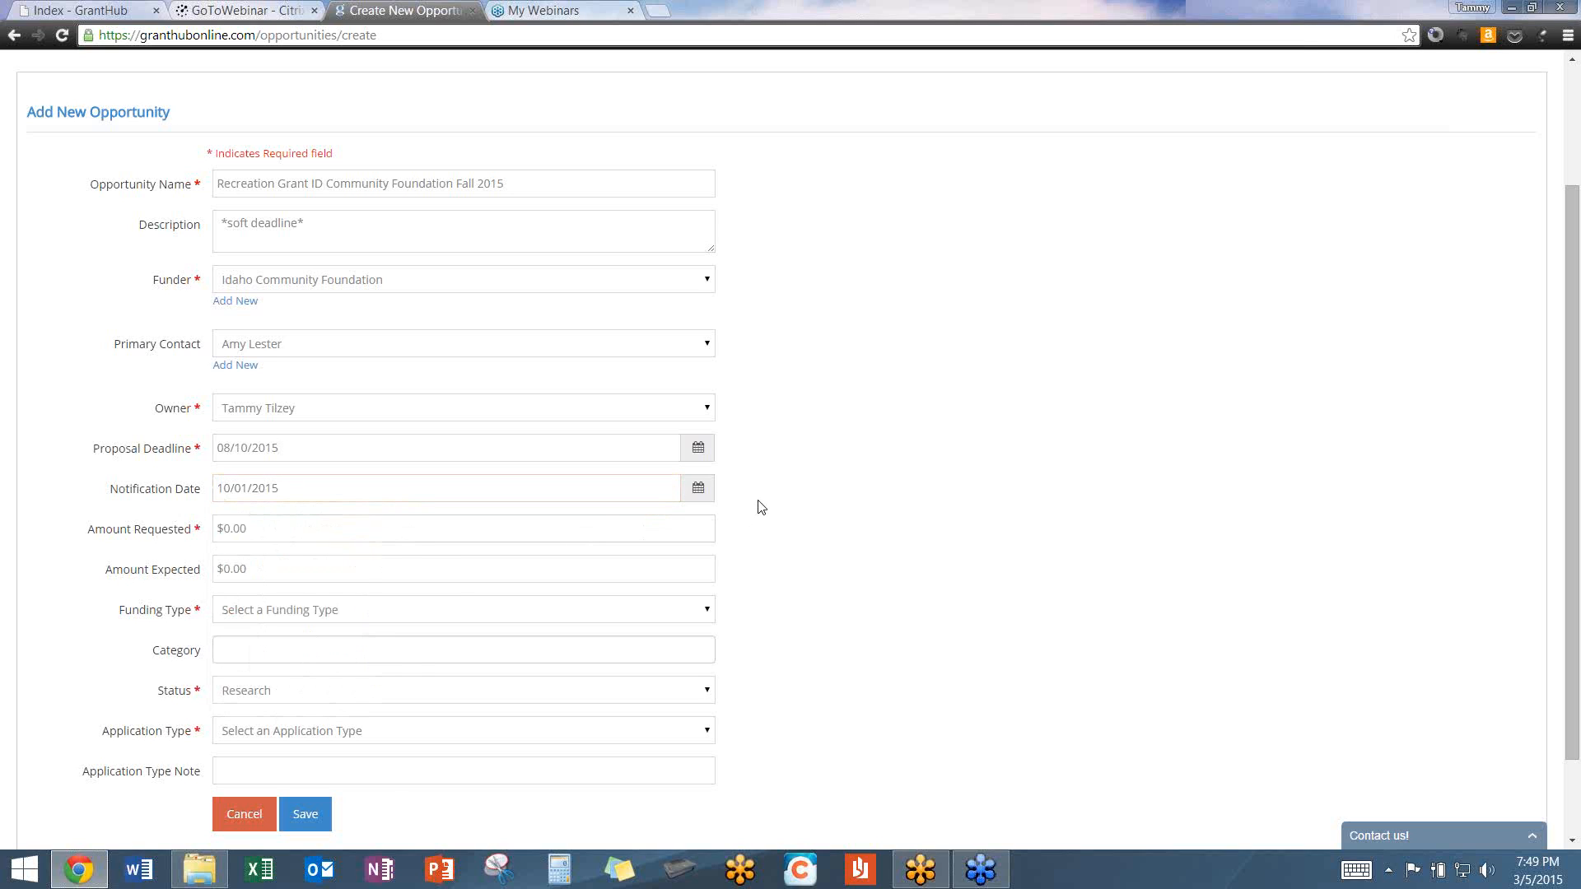
Enter 15000 as the opportunity's amount requested and 10000 as its amount expected.
{"action": "left_click_drag", "start_coordinate": [260, 530], "coordinate": [213, 525]}
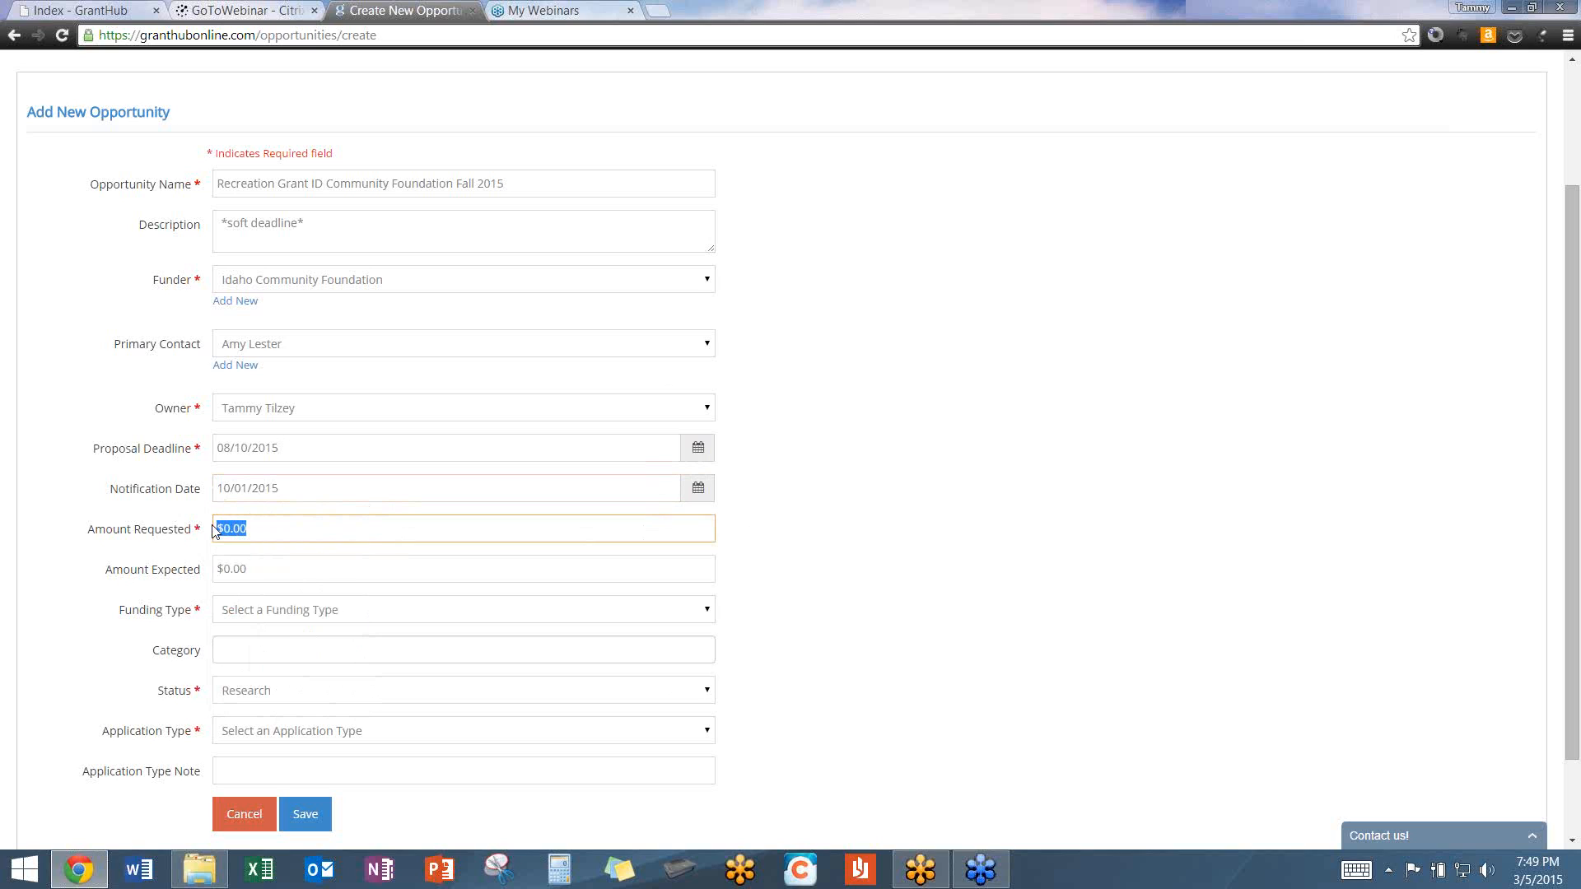
{"action": "type", "text": "15000"}
{"action": "key", "text": "Tab"}
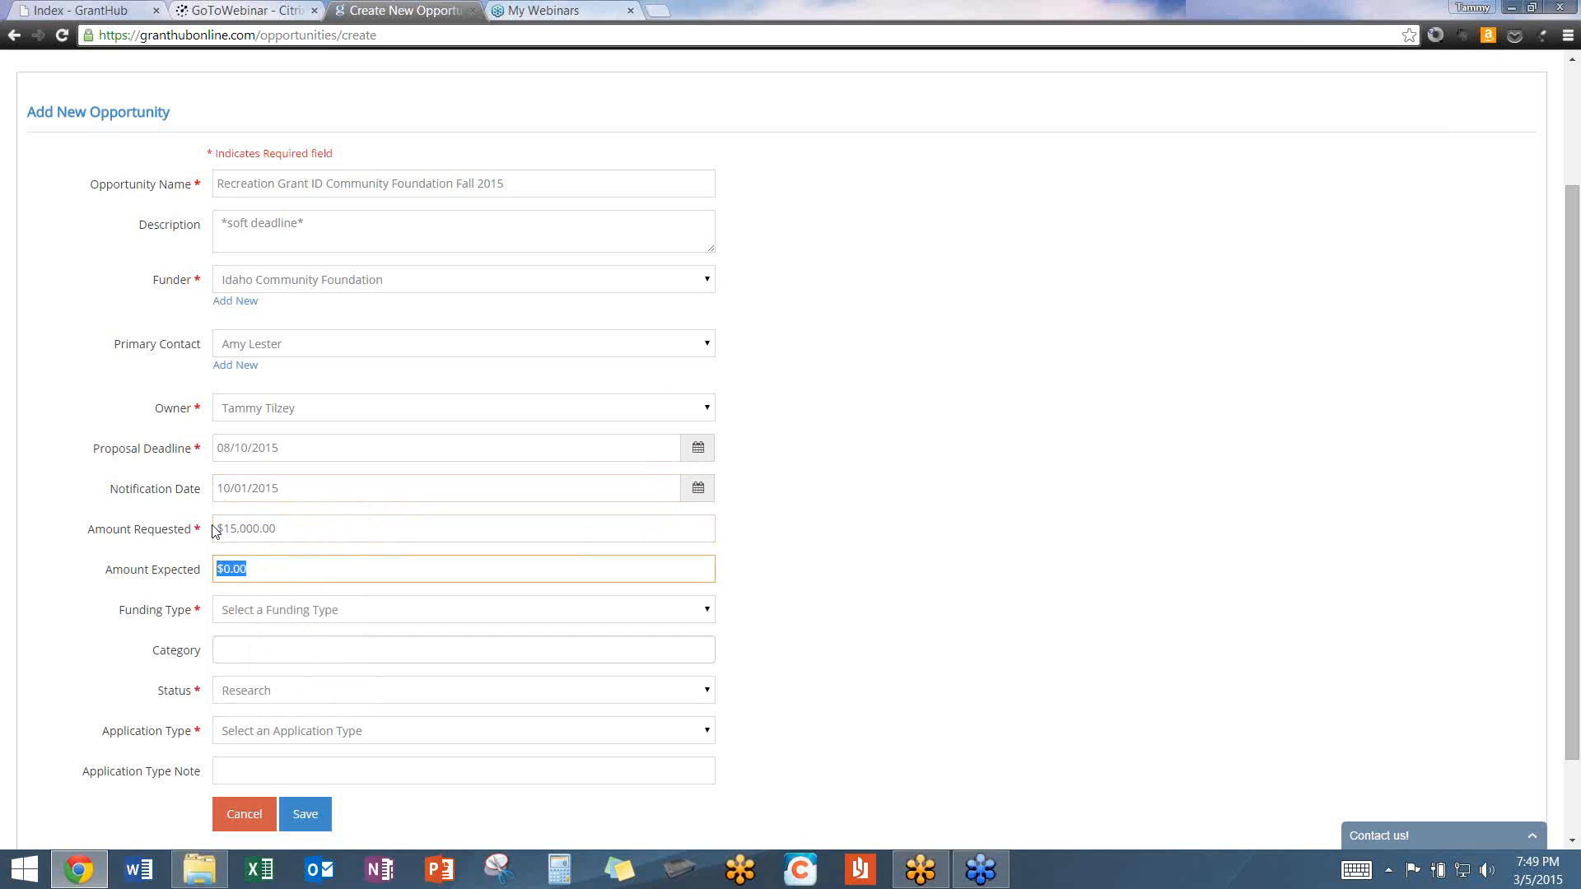
{"action": "type", "text": "10000"}
{"action": "key", "text": "Tab"}
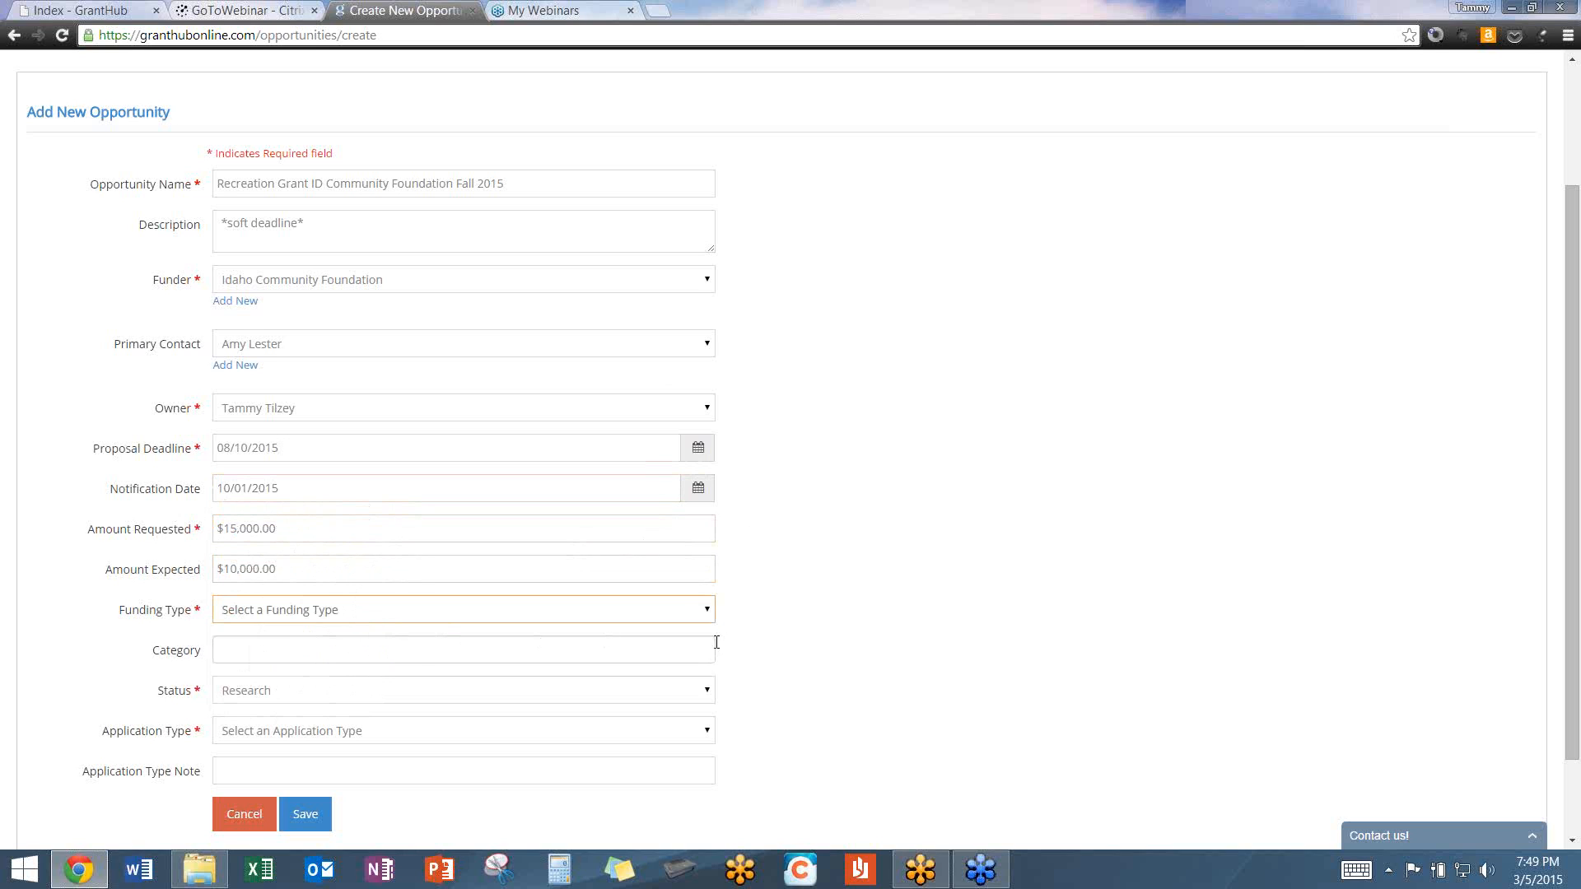
Set the funding type to Program Funds and add a new category named "recreation program".
{"action": "left_click", "coordinate": [710, 614]}
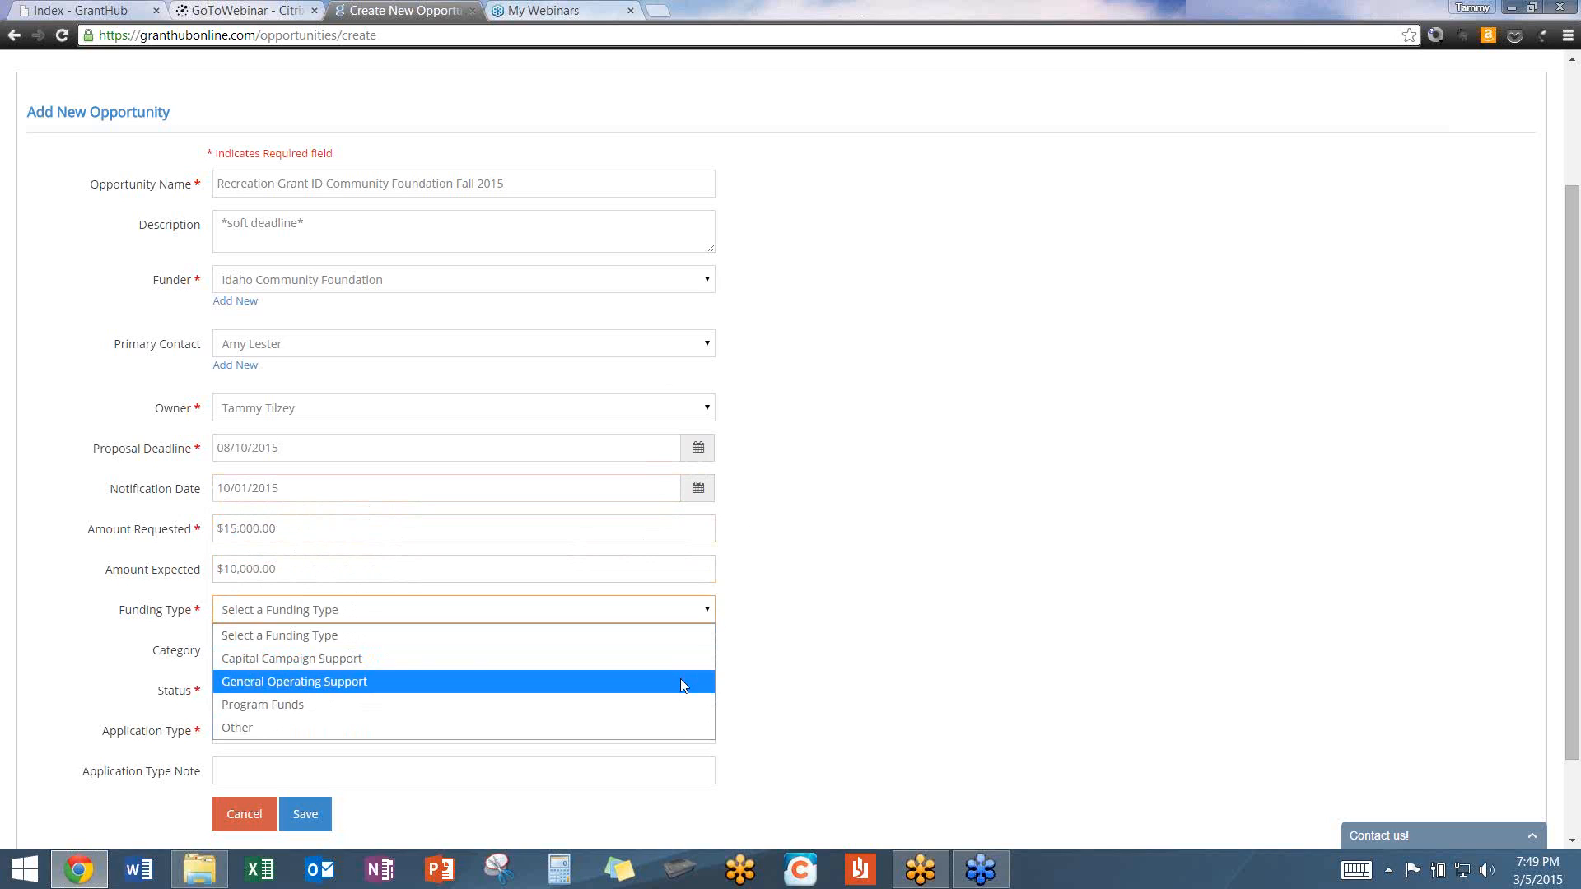
{"action": "left_click", "coordinate": [667, 706]}
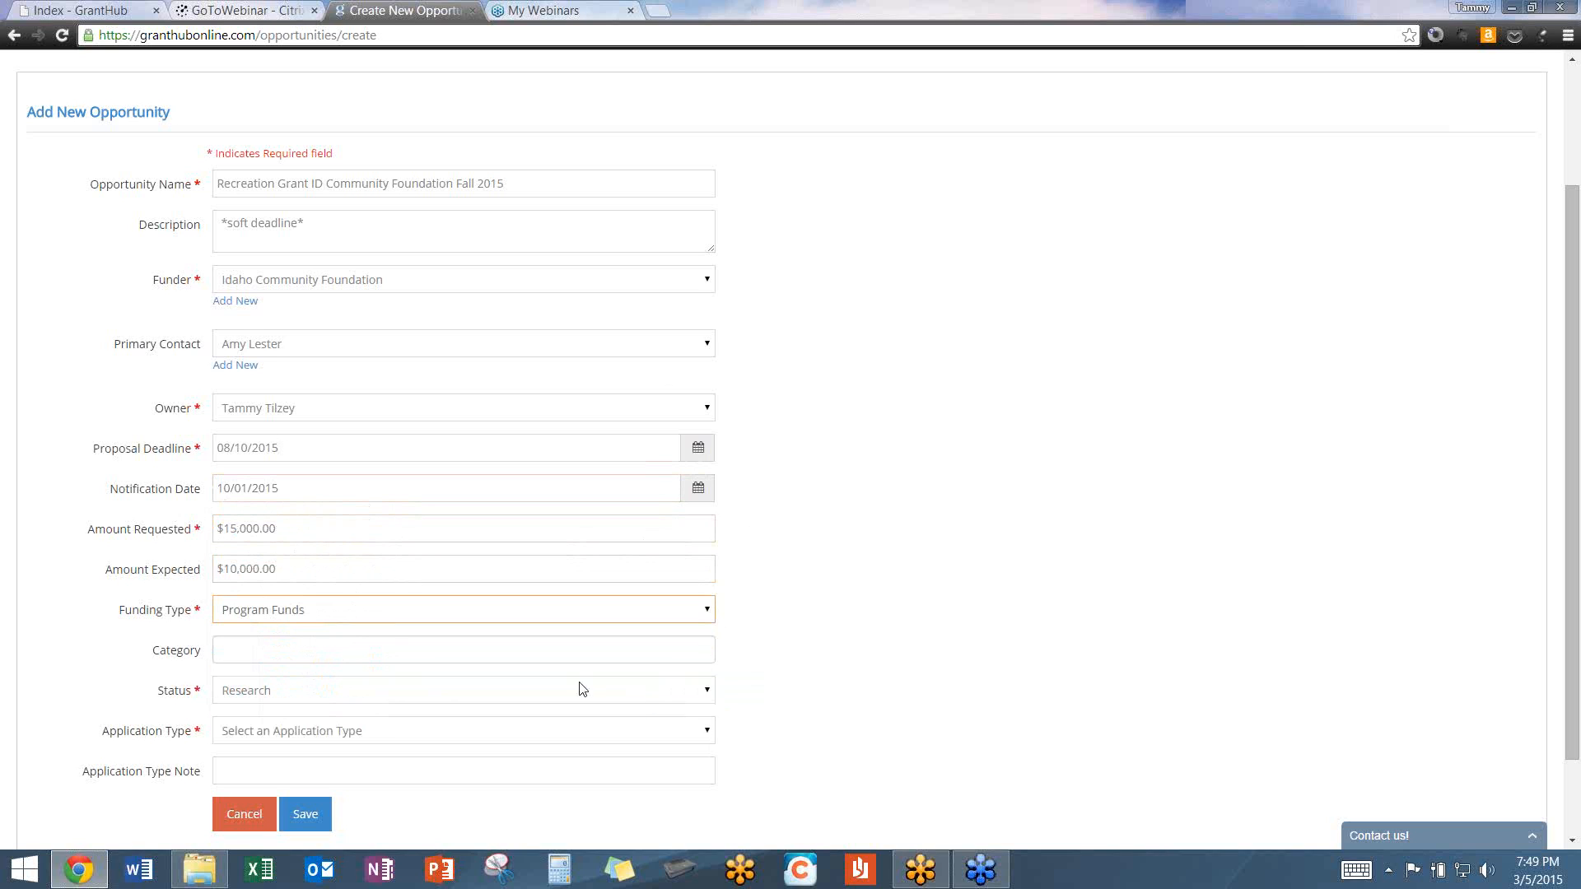
{"action": "left_click", "coordinate": [239, 657]}
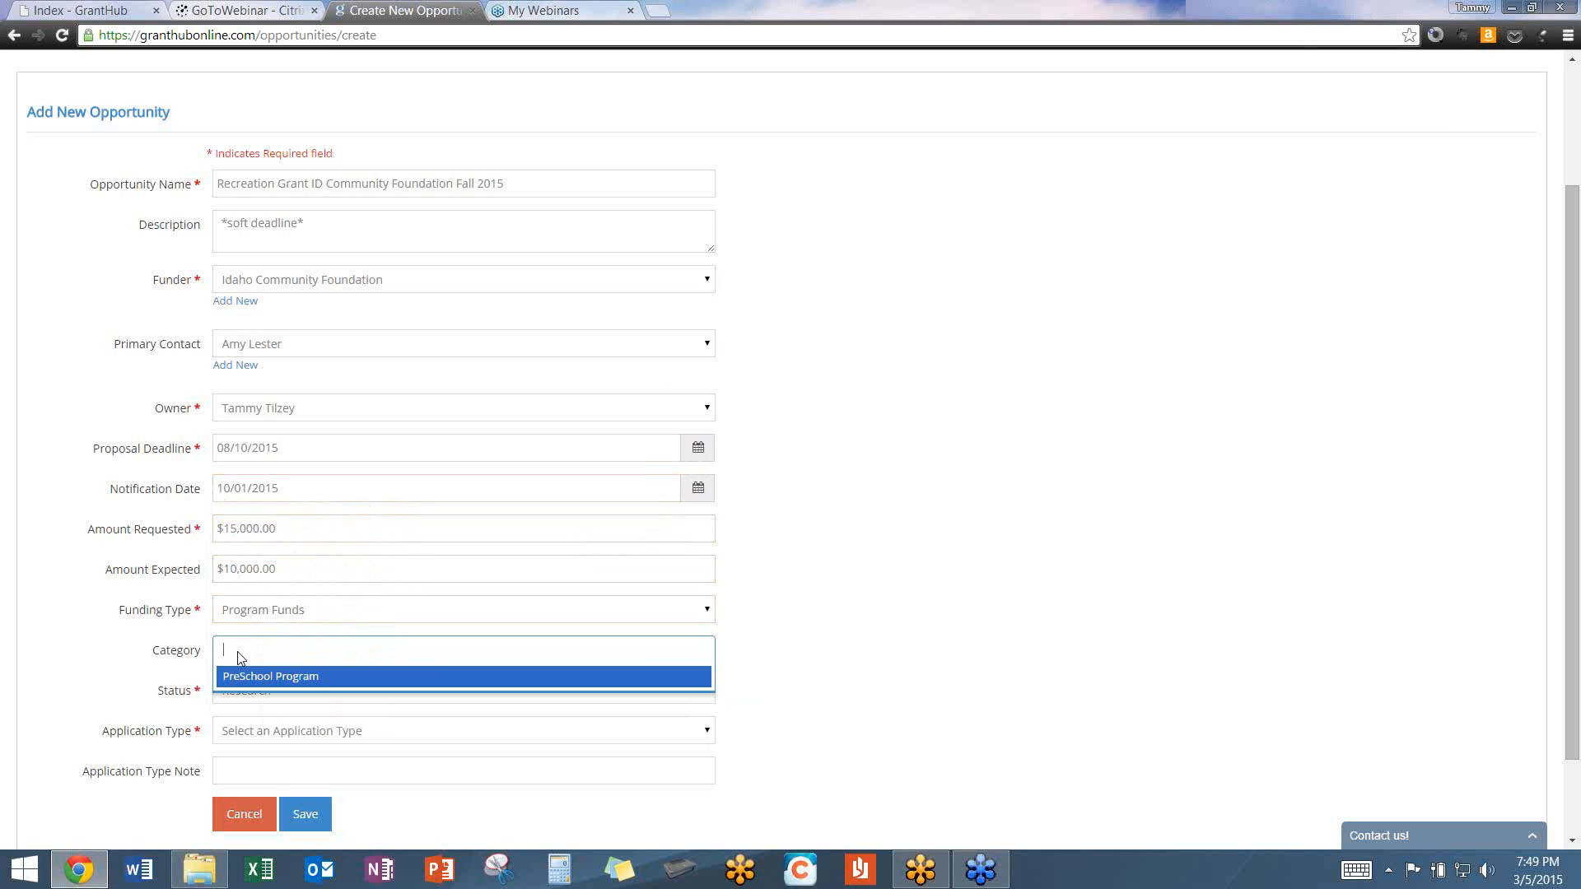
{"action": "type", "text": "rE"}
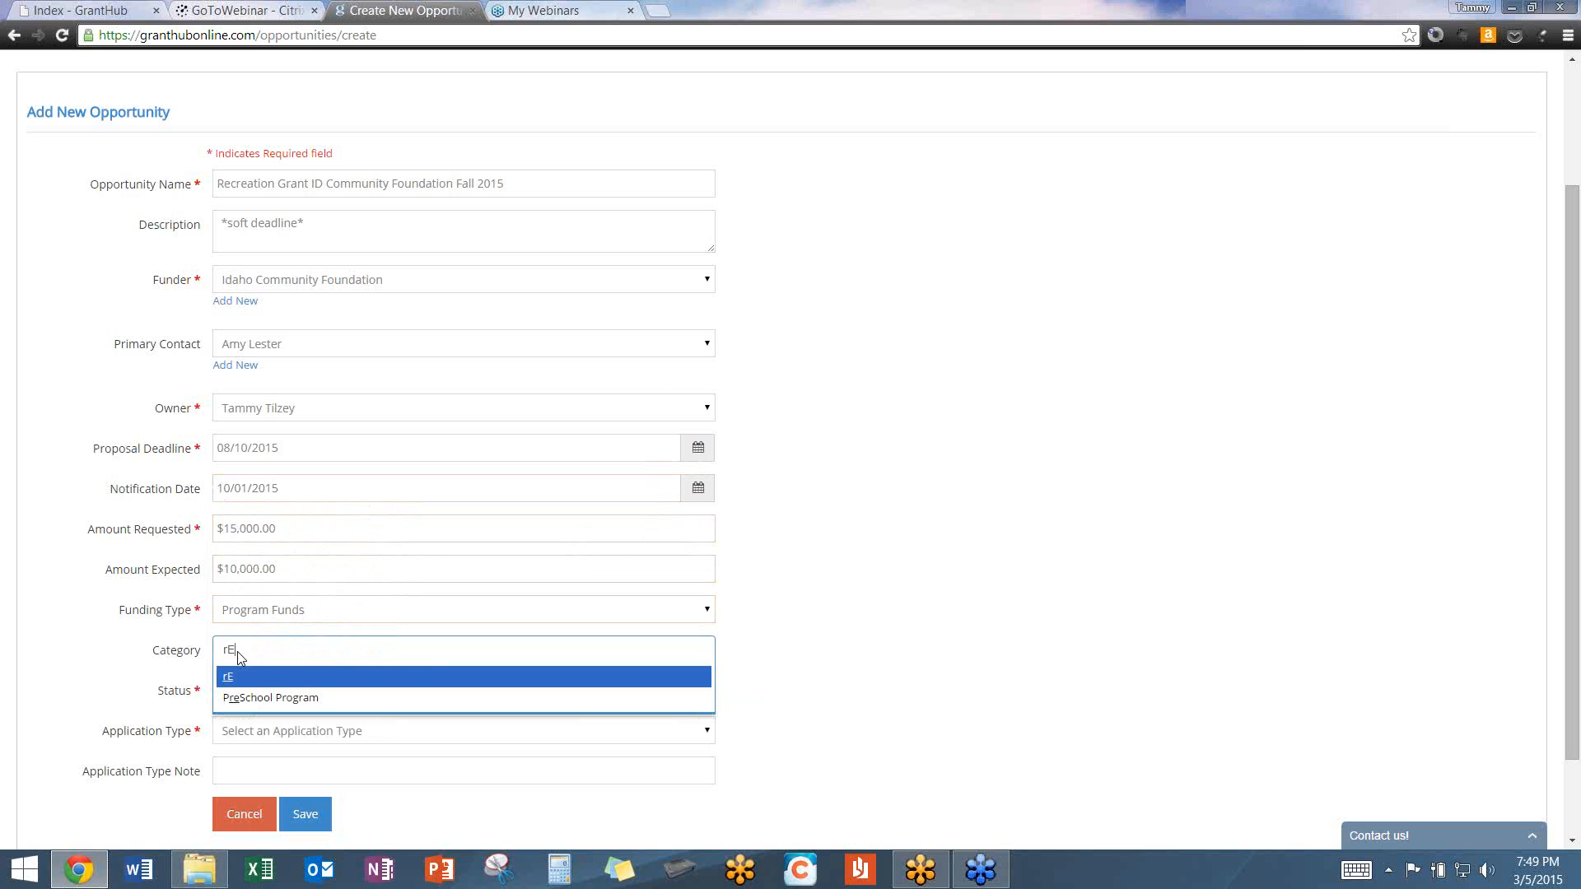
{"action": "key", "text": "BackSpace"}
{"action": "key", "text": "BackSpace"}
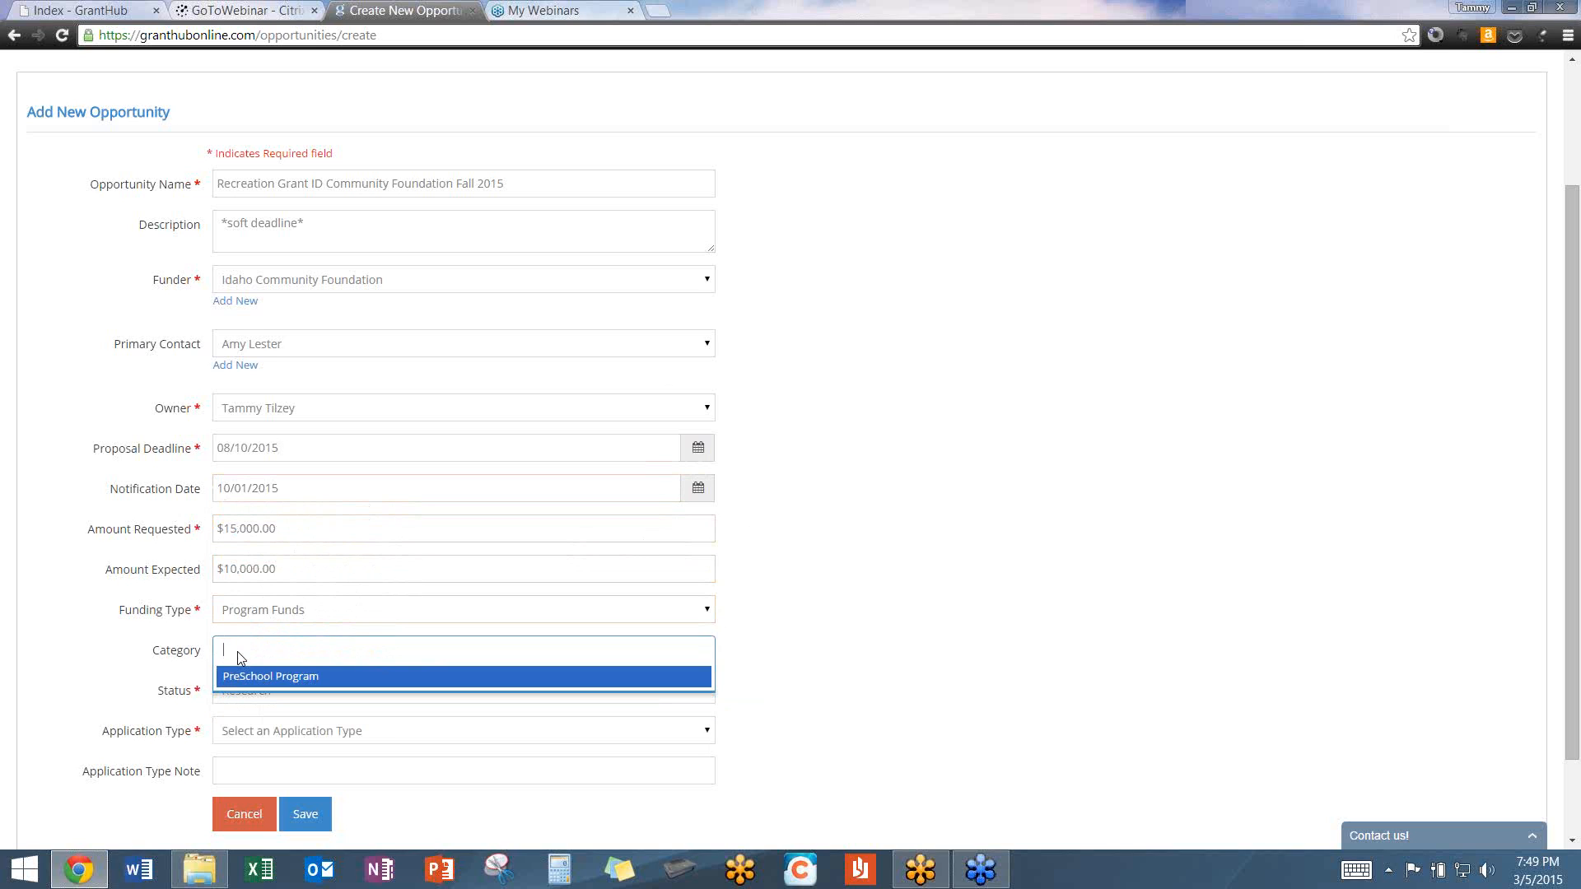
{"action": "type", "text": "recreation program"}
{"action": "key", "text": "Return"}
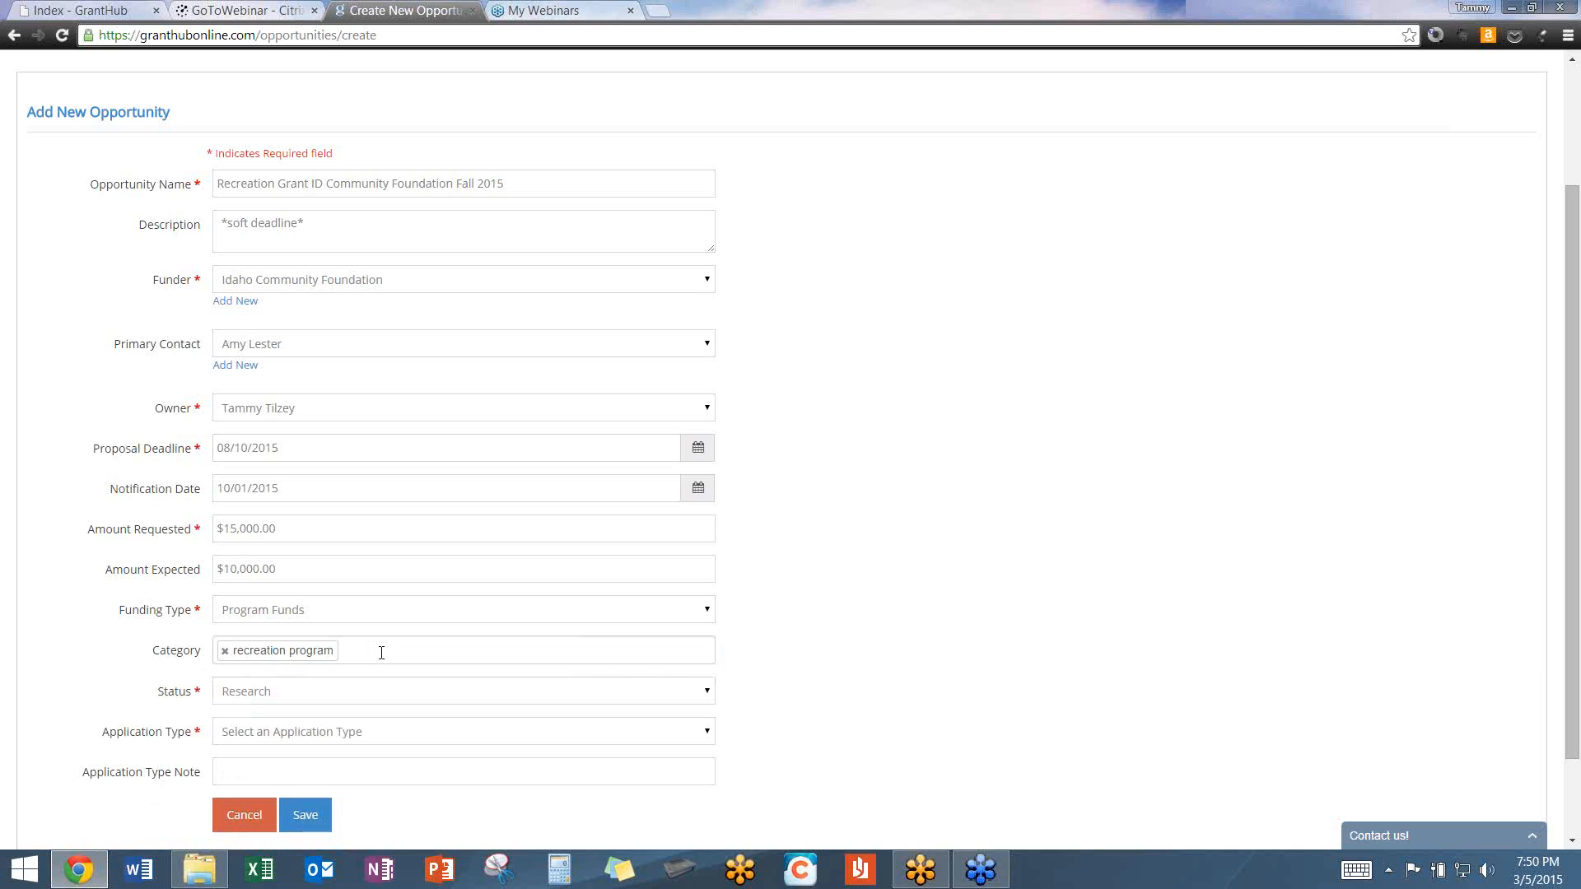
Remove the opportunity's category and create it again as "recreation program".
{"action": "left_click", "coordinate": [225, 651]}
{"action": "type", "text": "re"}
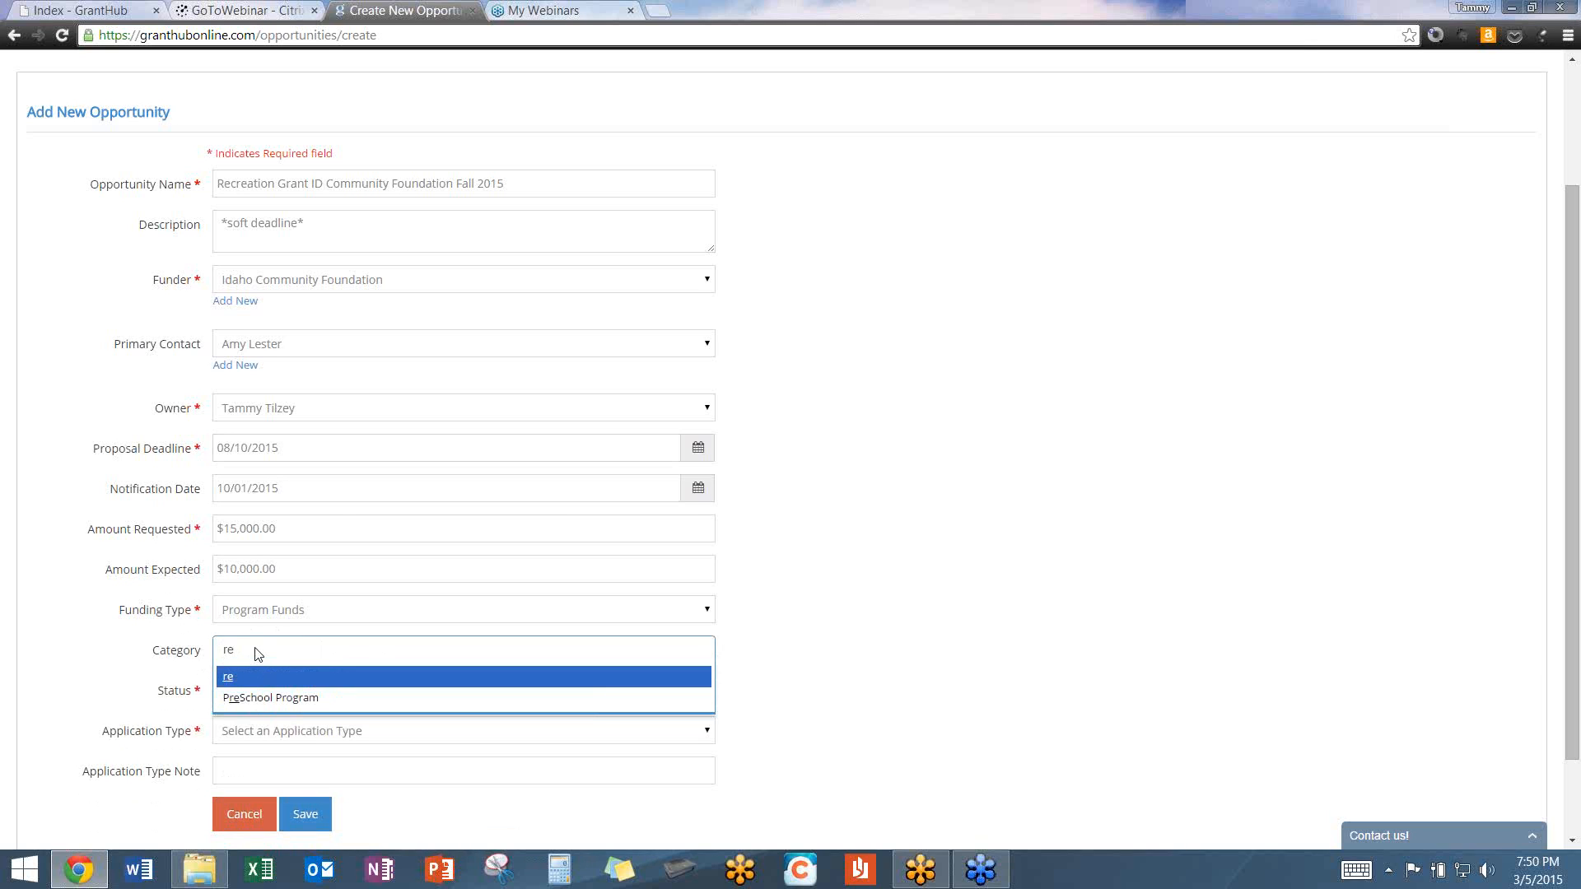
{"action": "type", "text": "creation"}
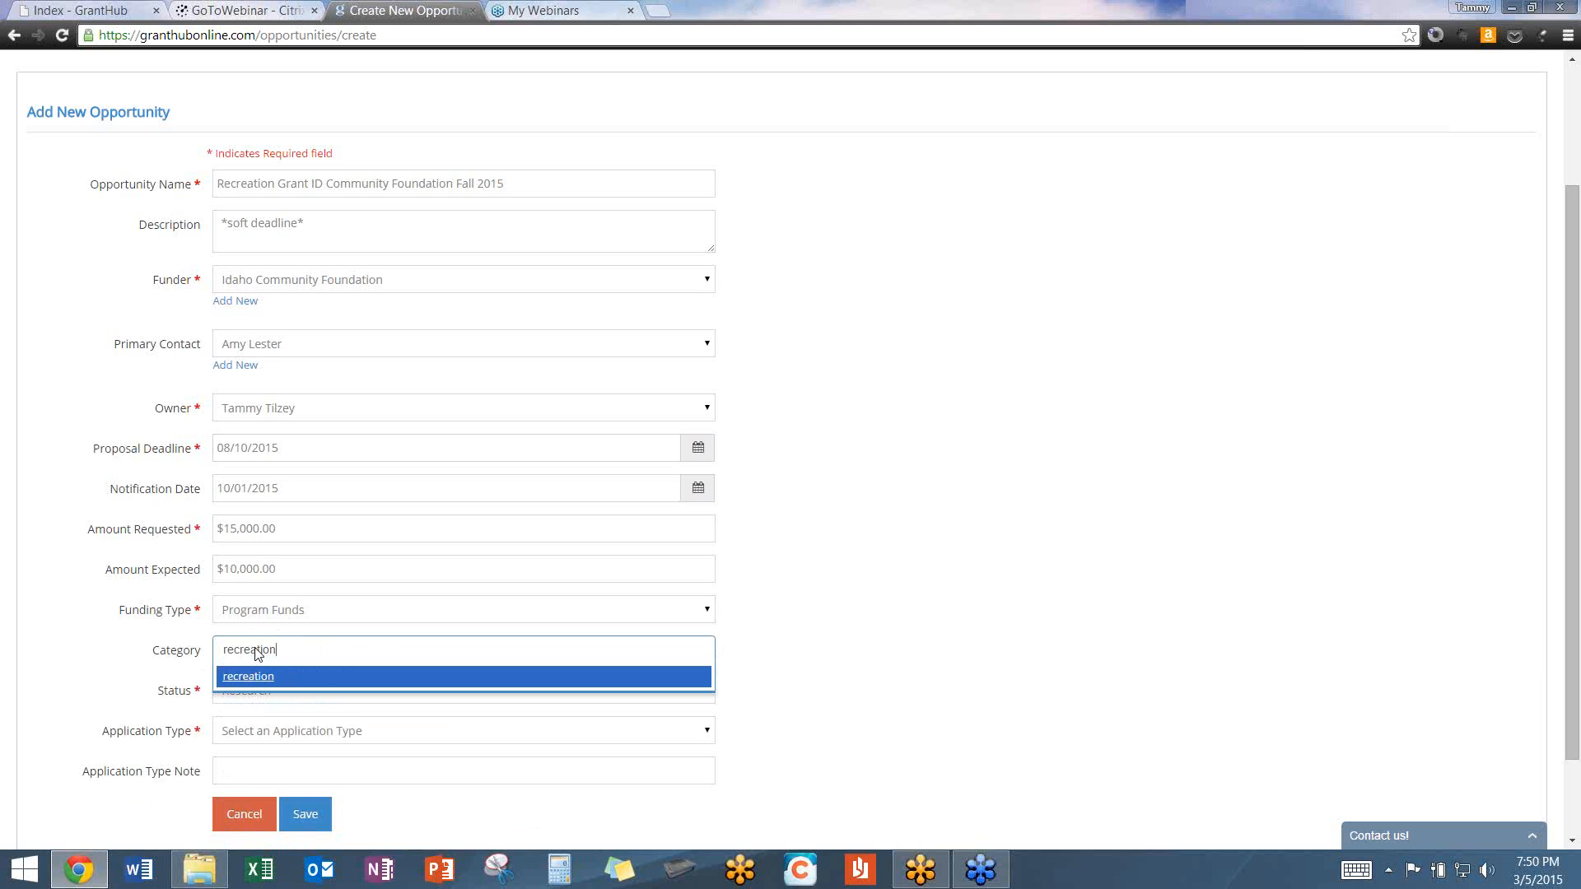
{"action": "type", "text": " program"}
{"action": "left_click", "coordinate": [251, 677]}
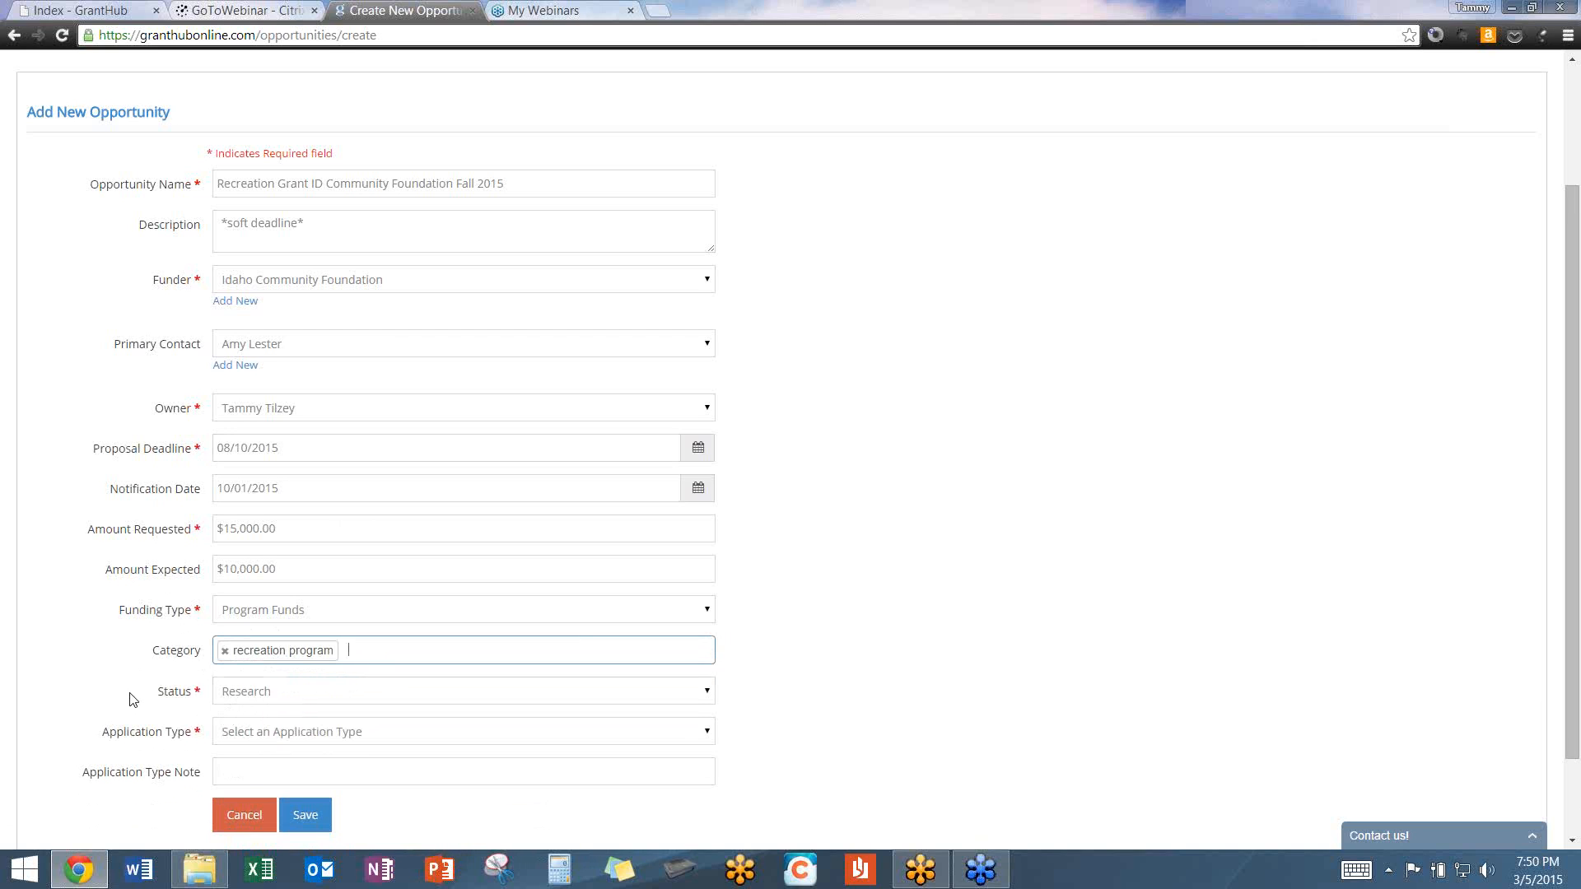
Set the opportunity's status to Planned and its application type to Online.
{"action": "scroll", "coordinate": [865, 684], "scroll_direction": "down", "scroll_amount": 2}
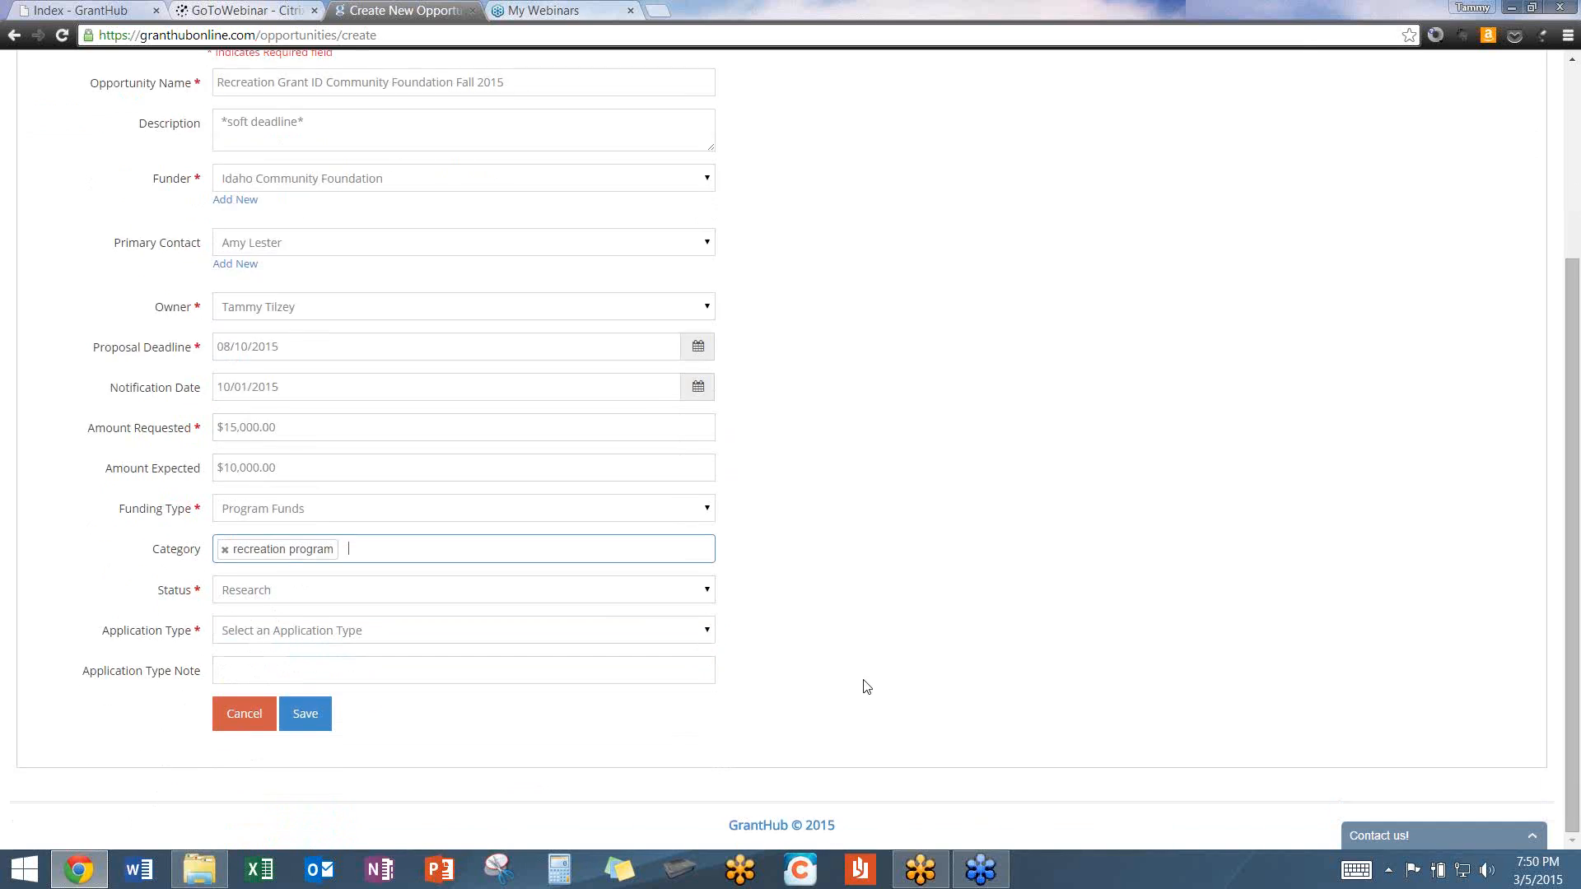
{"action": "scroll", "coordinate": [731, 624], "scroll_direction": "up", "scroll_amount": 1}
{"action": "scroll", "coordinate": [716, 653], "scroll_direction": "down", "scroll_amount": 1}
{"action": "left_click", "coordinate": [708, 592]}
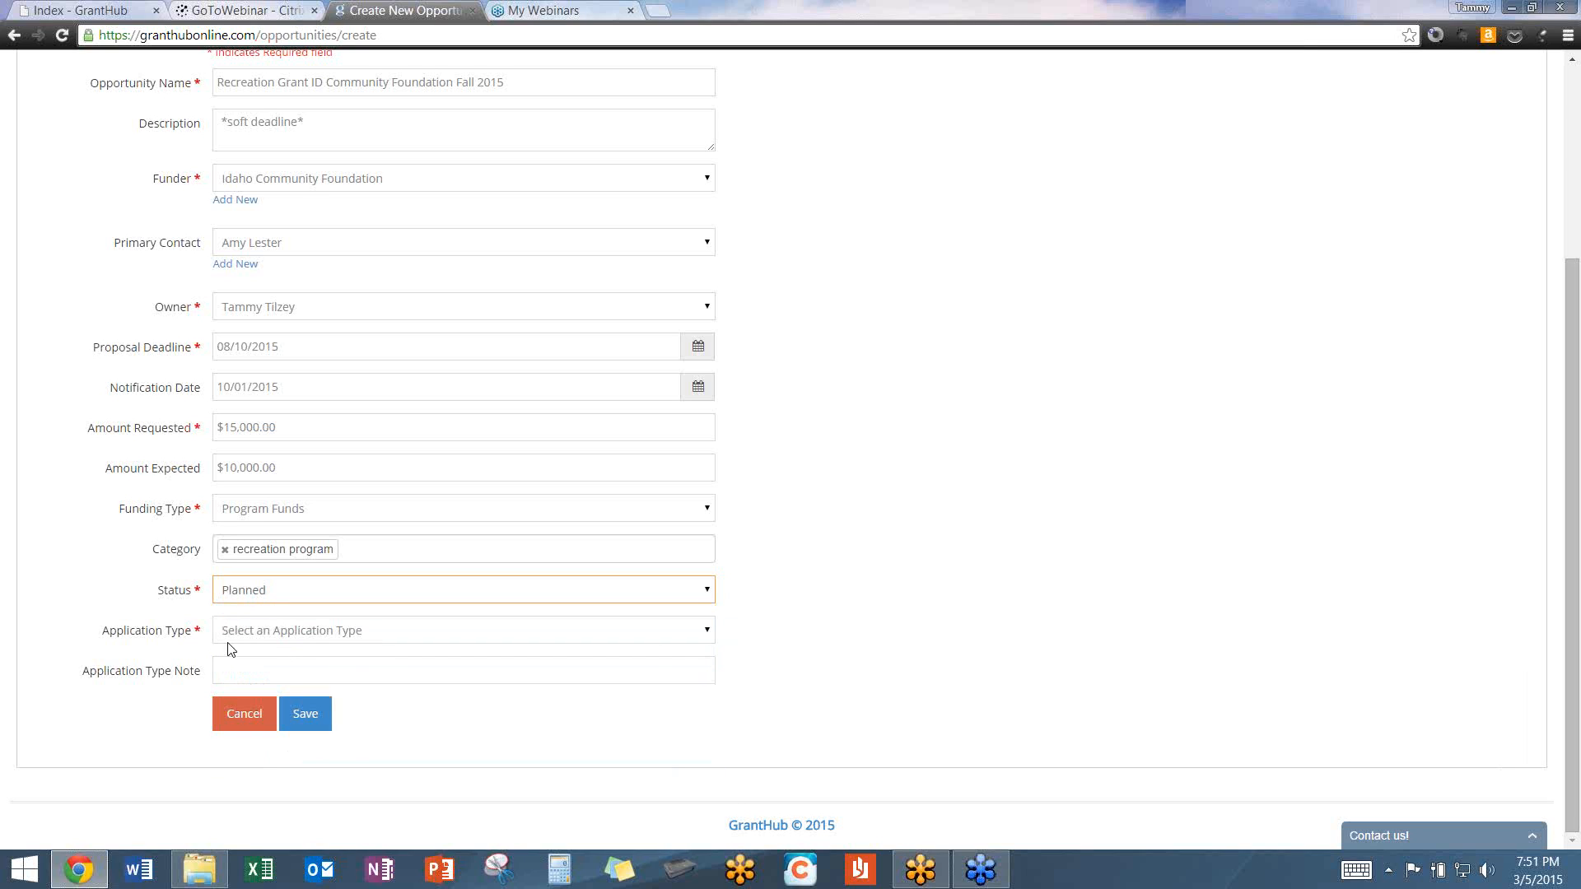
{"action": "left_click", "coordinate": [708, 635]}
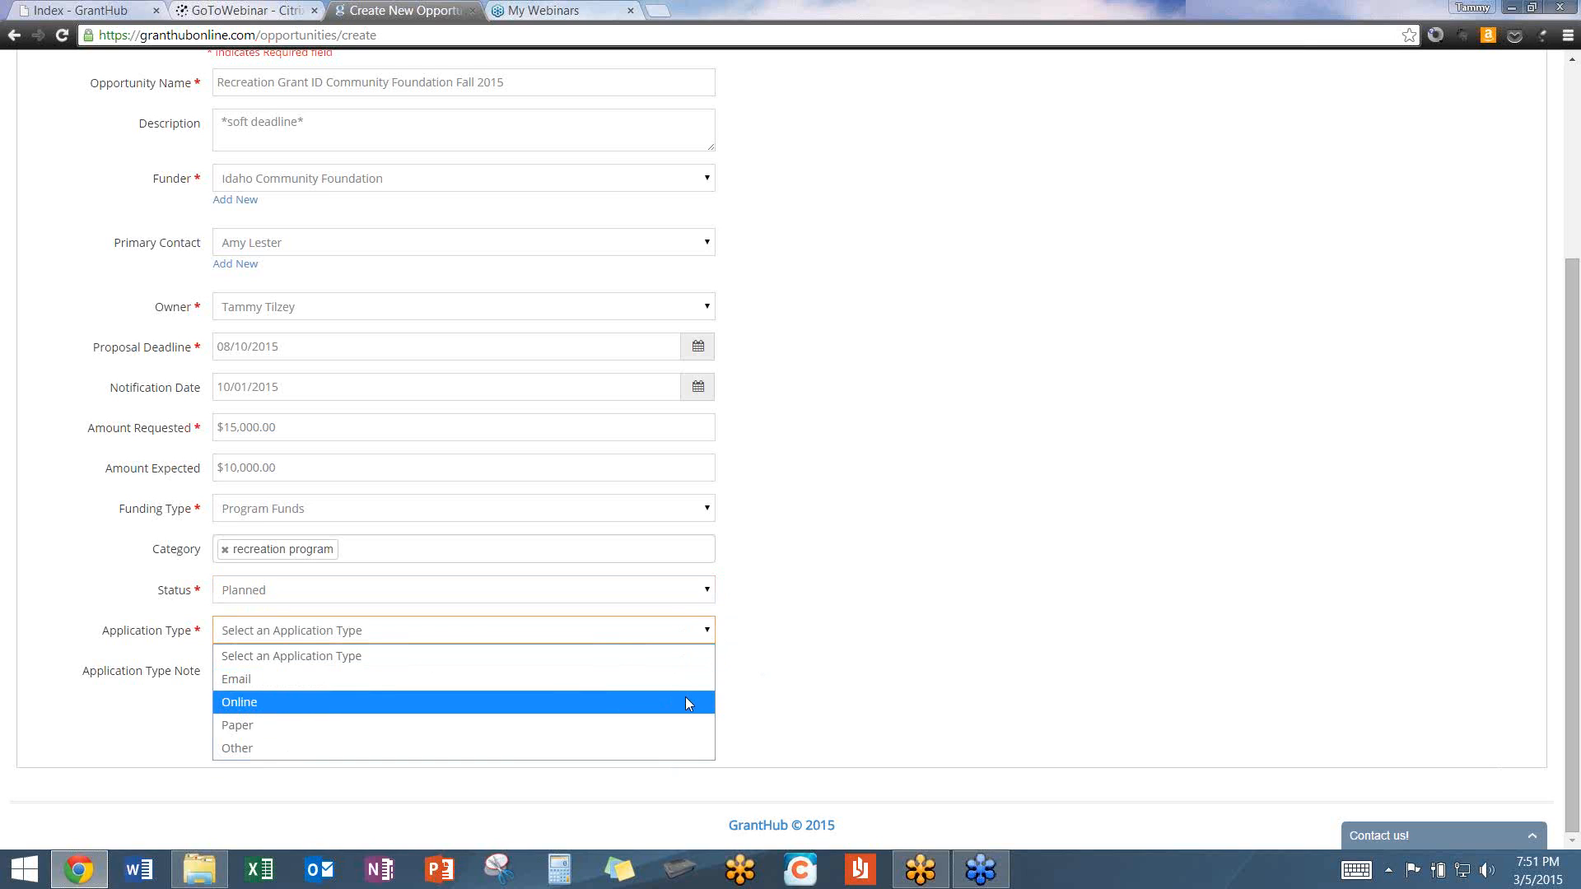
{"action": "left_click", "coordinate": [278, 701]}
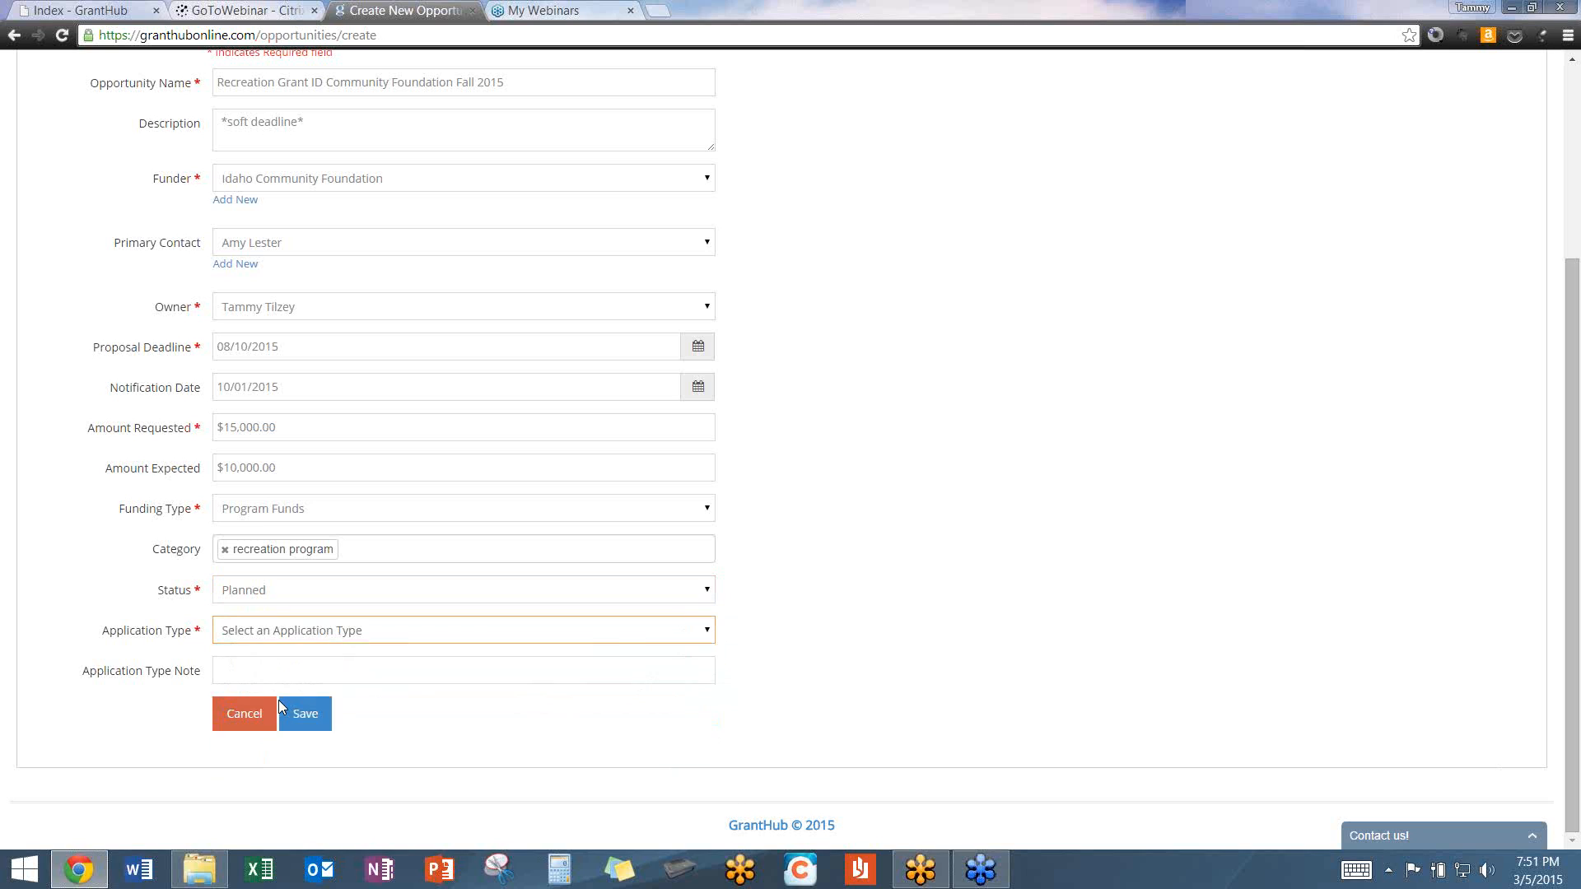
{"action": "left_click", "coordinate": [283, 672]}
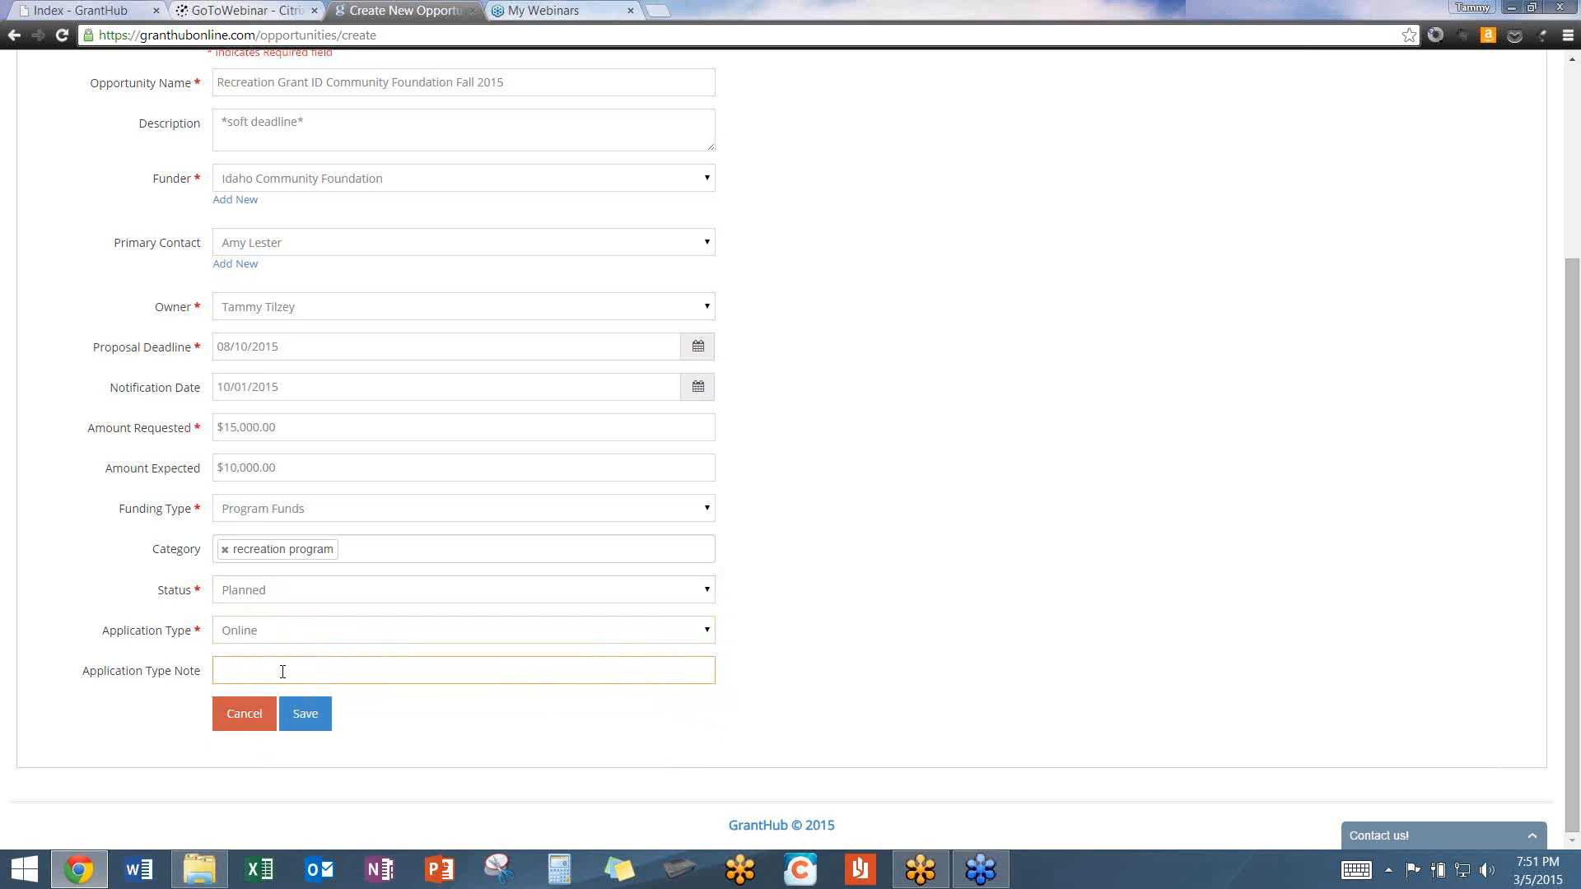
{"action": "type", "text": "www/"}
{"action": "type", "text": "."}
{"action": "type", "text": "idcommfou"}
{"action": "type", "text": "ndation.com"}
{"action": "left_click", "coordinate": [307, 721]}
{"action": "left_click", "coordinate": [306, 716]}
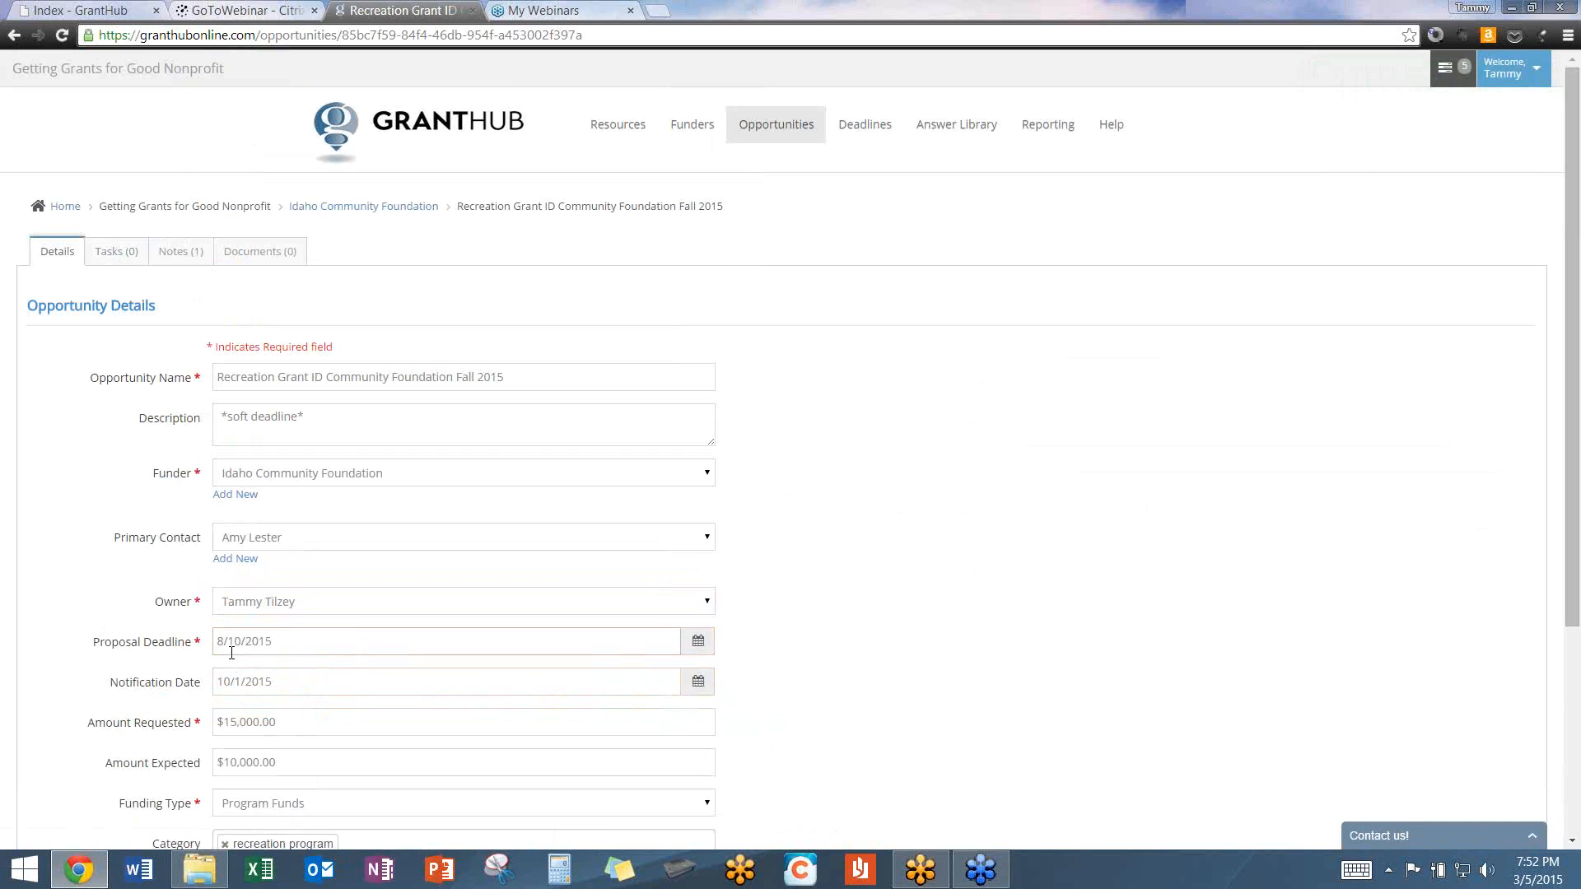
Add a task to the saved opportunity and name it "create budget for recreation program".
{"action": "left_click", "coordinate": [107, 261]}
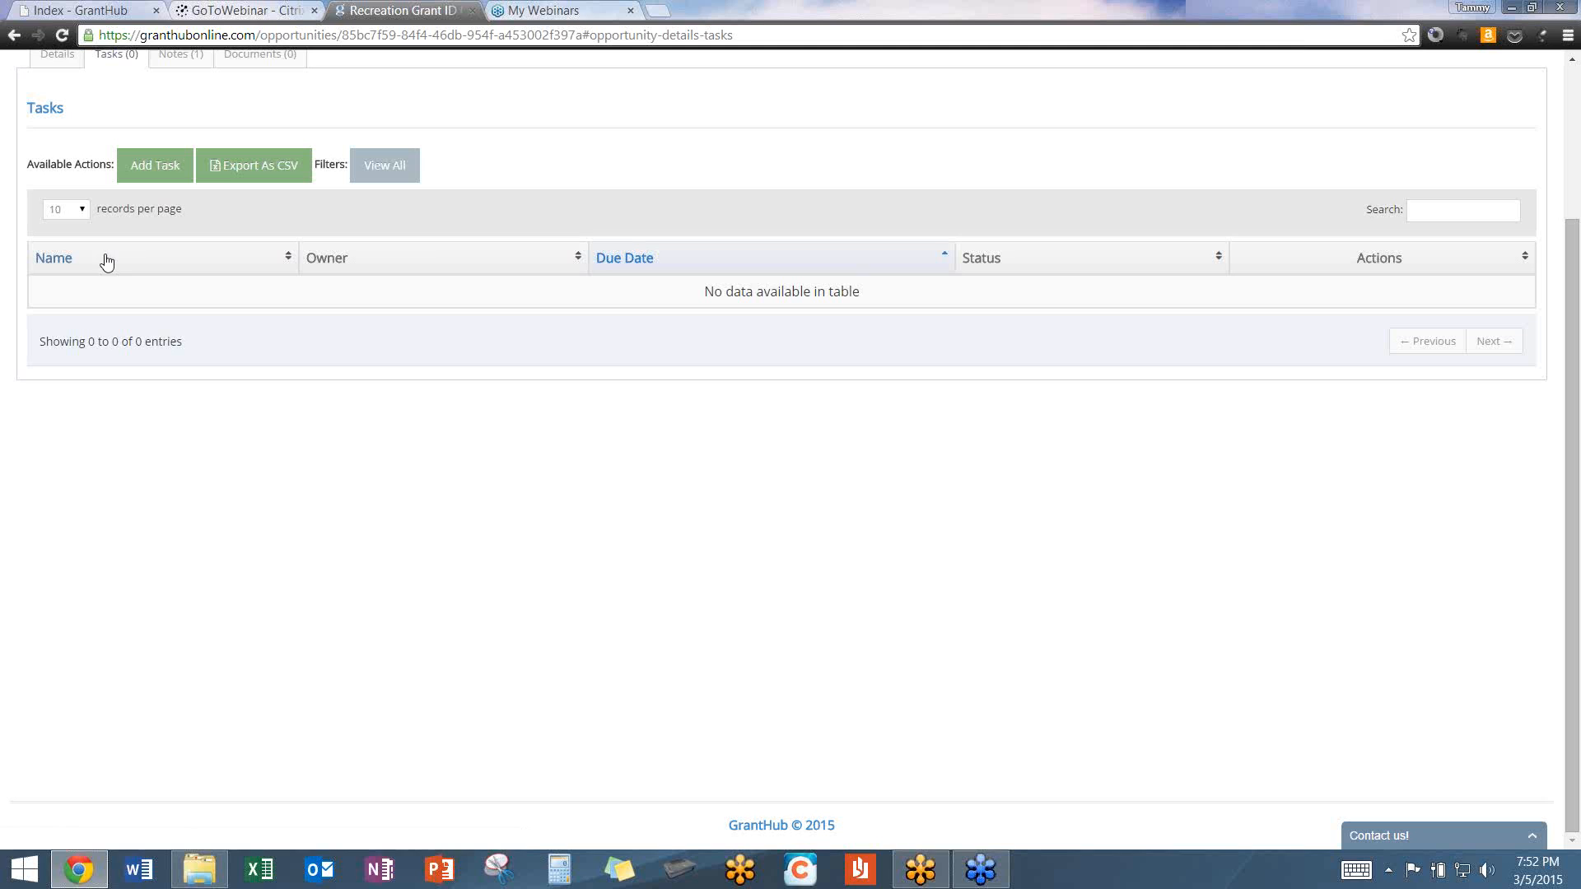
{"action": "left_click", "coordinate": [142, 165]}
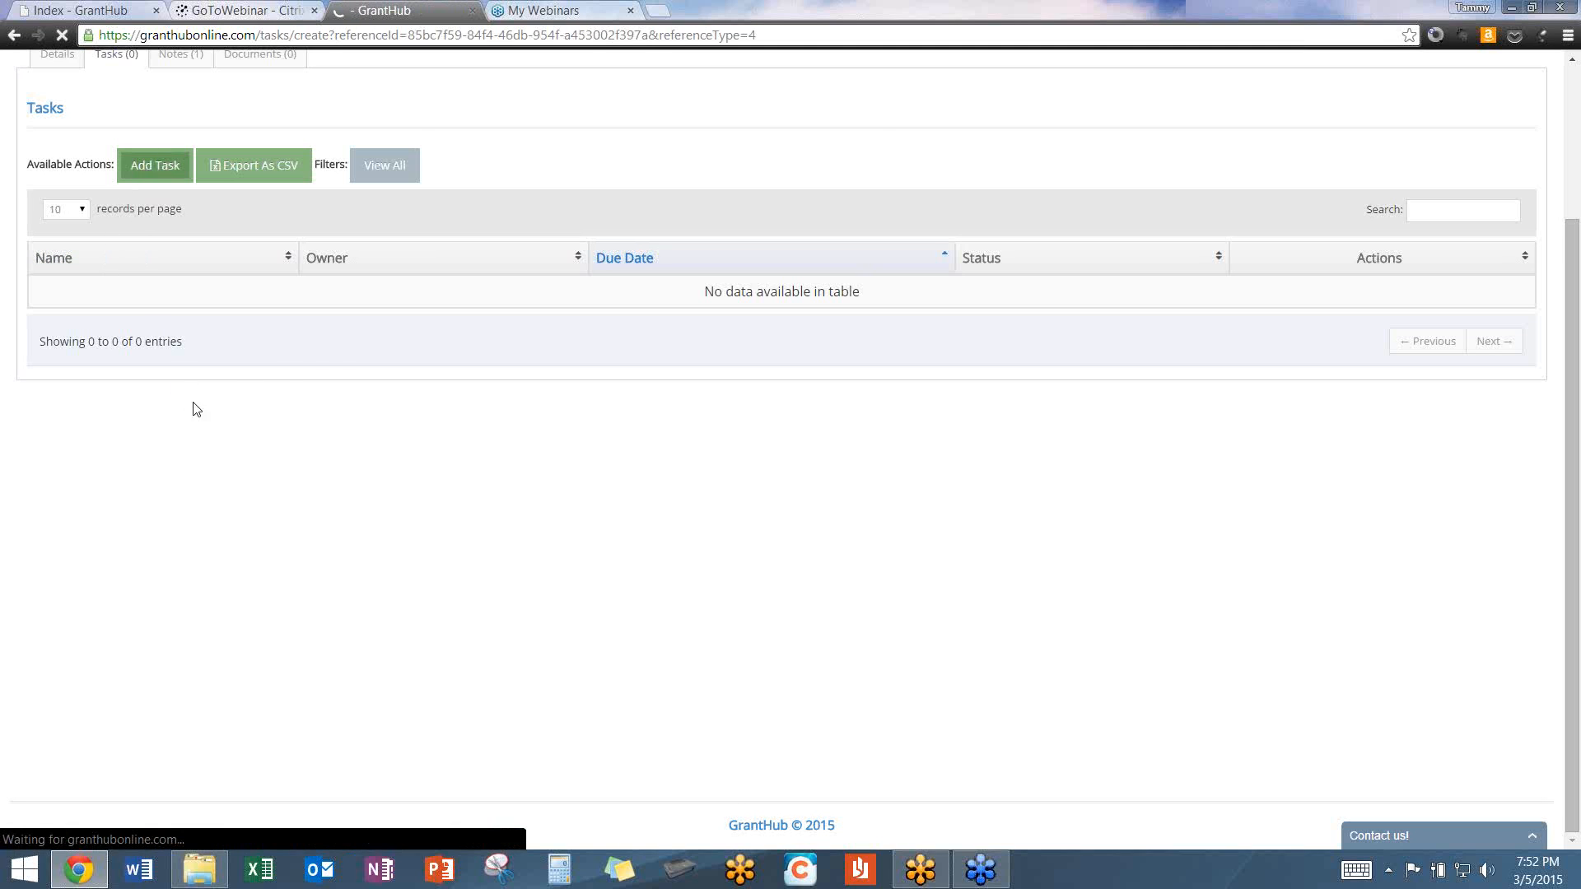
{"action": "left_click", "coordinate": [237, 348]}
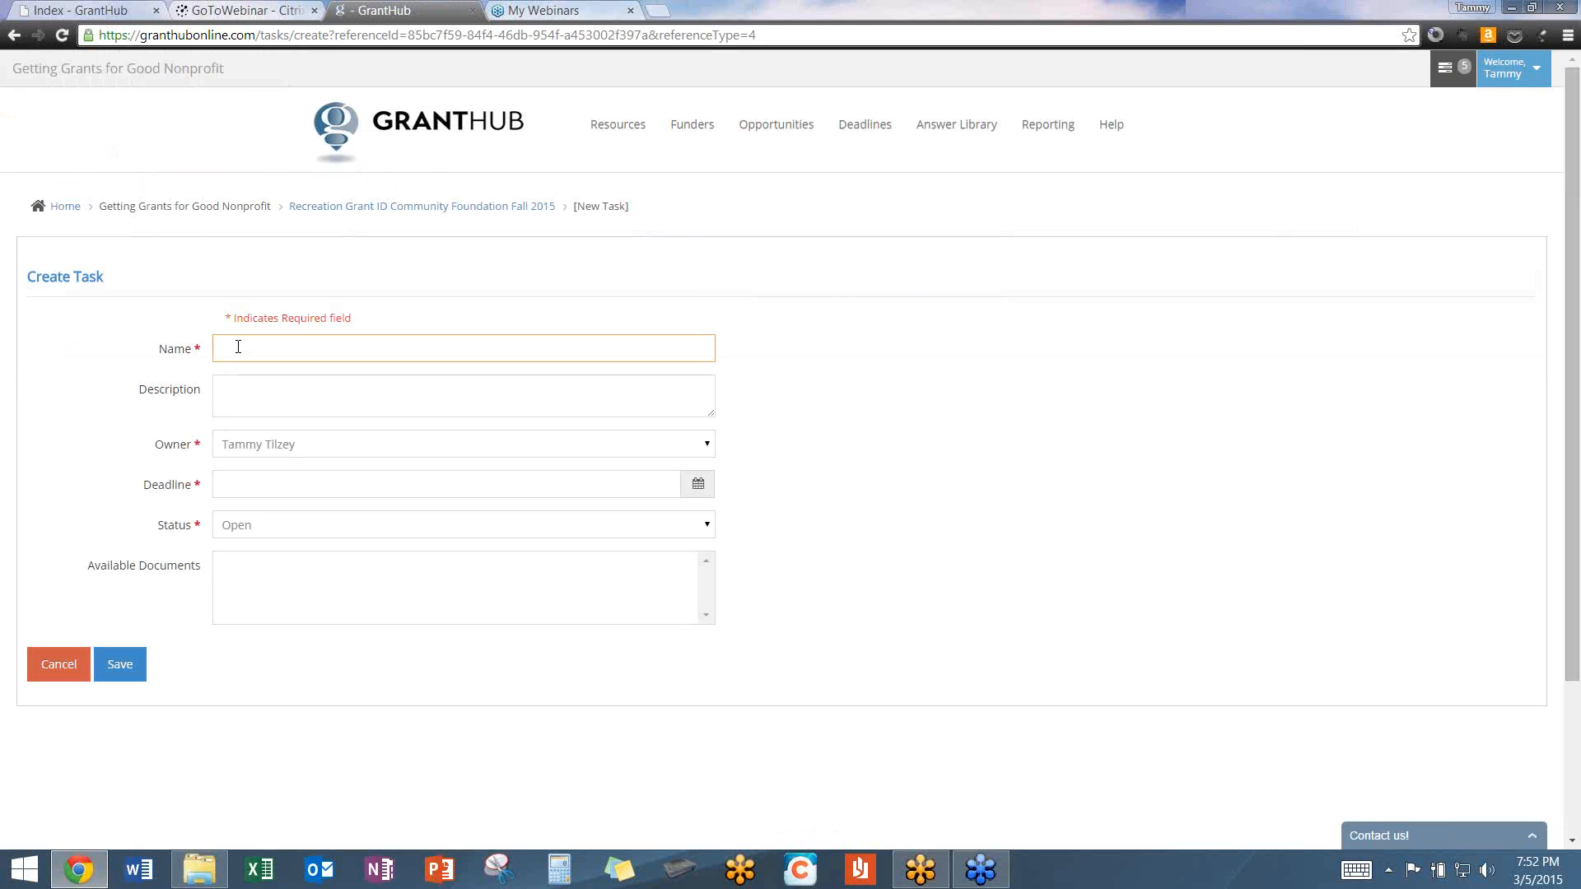
{"action": "type", "text": "create"}
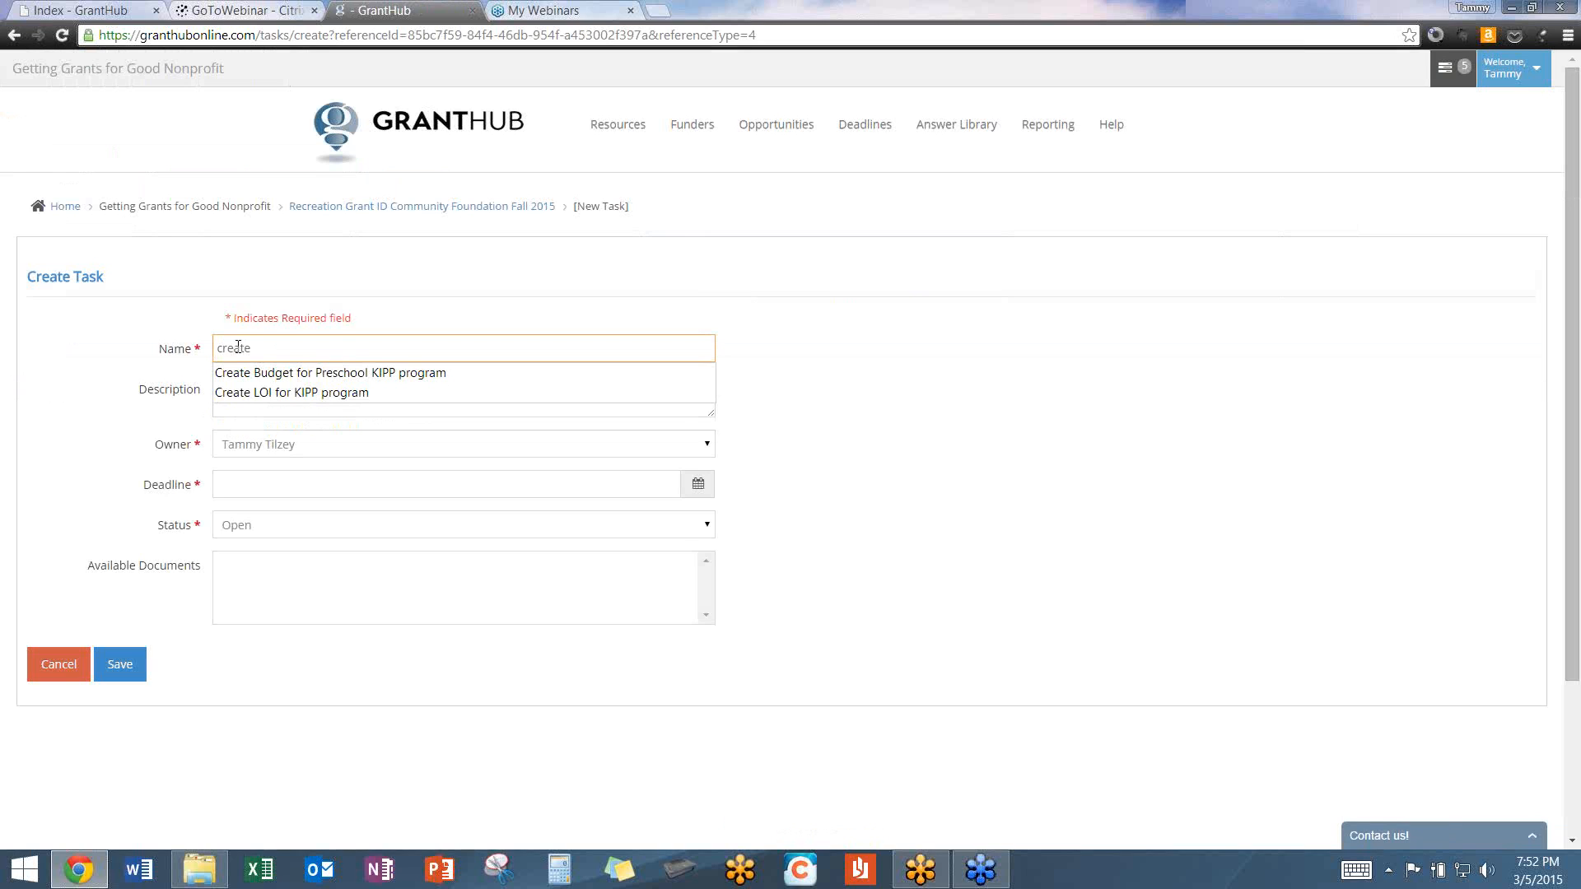
{"action": "type", "text": " budget for recreation program"}
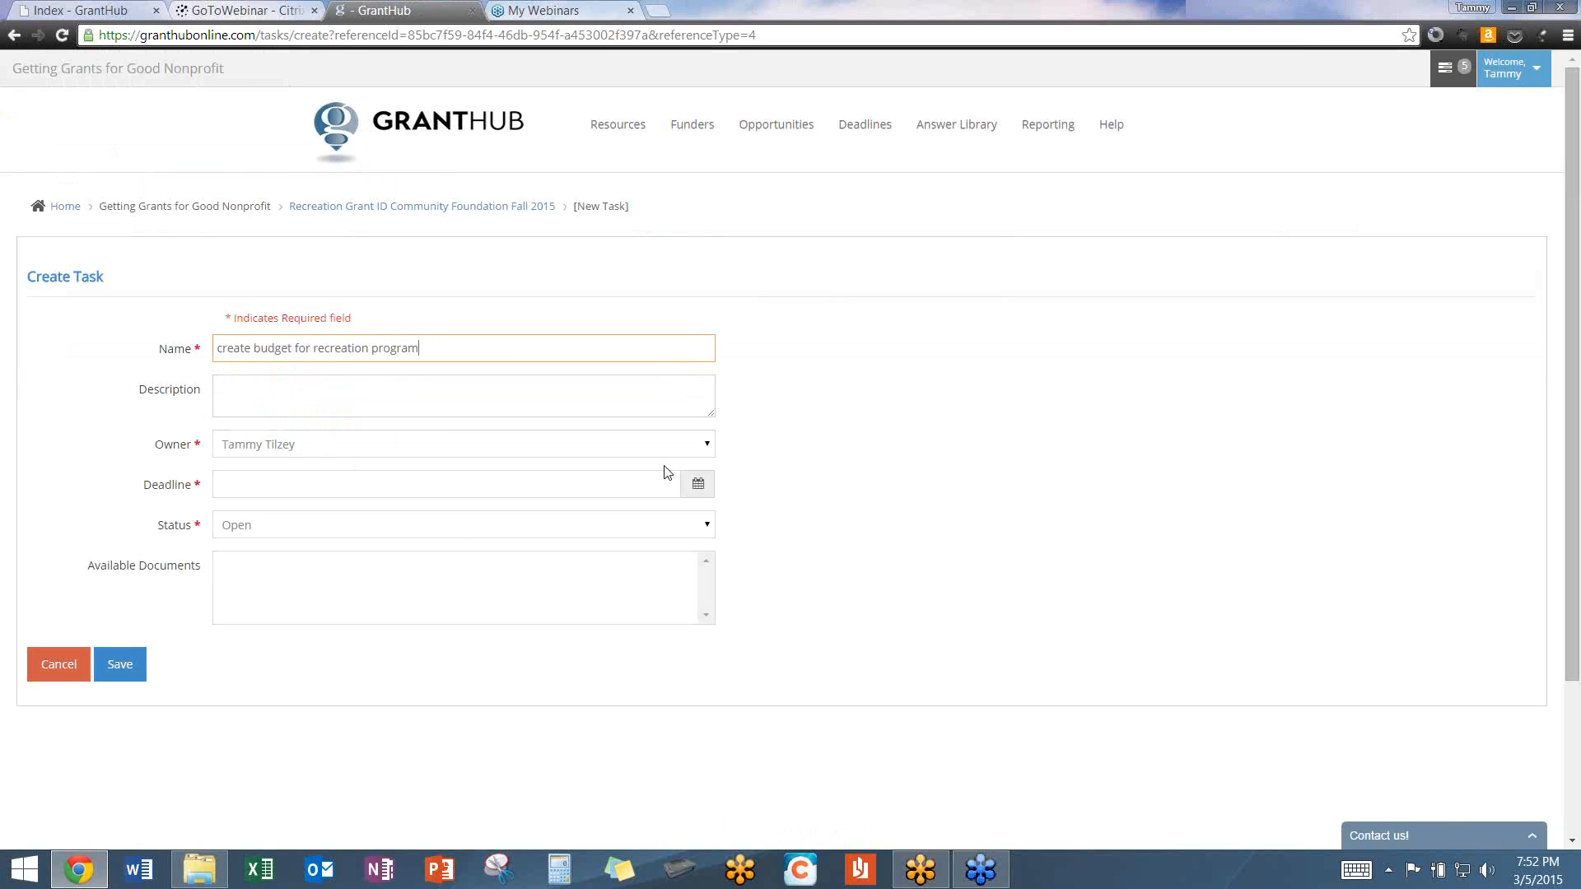
Assign the last listed user as the task's owner and set its deadline to 05/01/2015.
{"action": "left_click", "coordinate": [706, 446]}
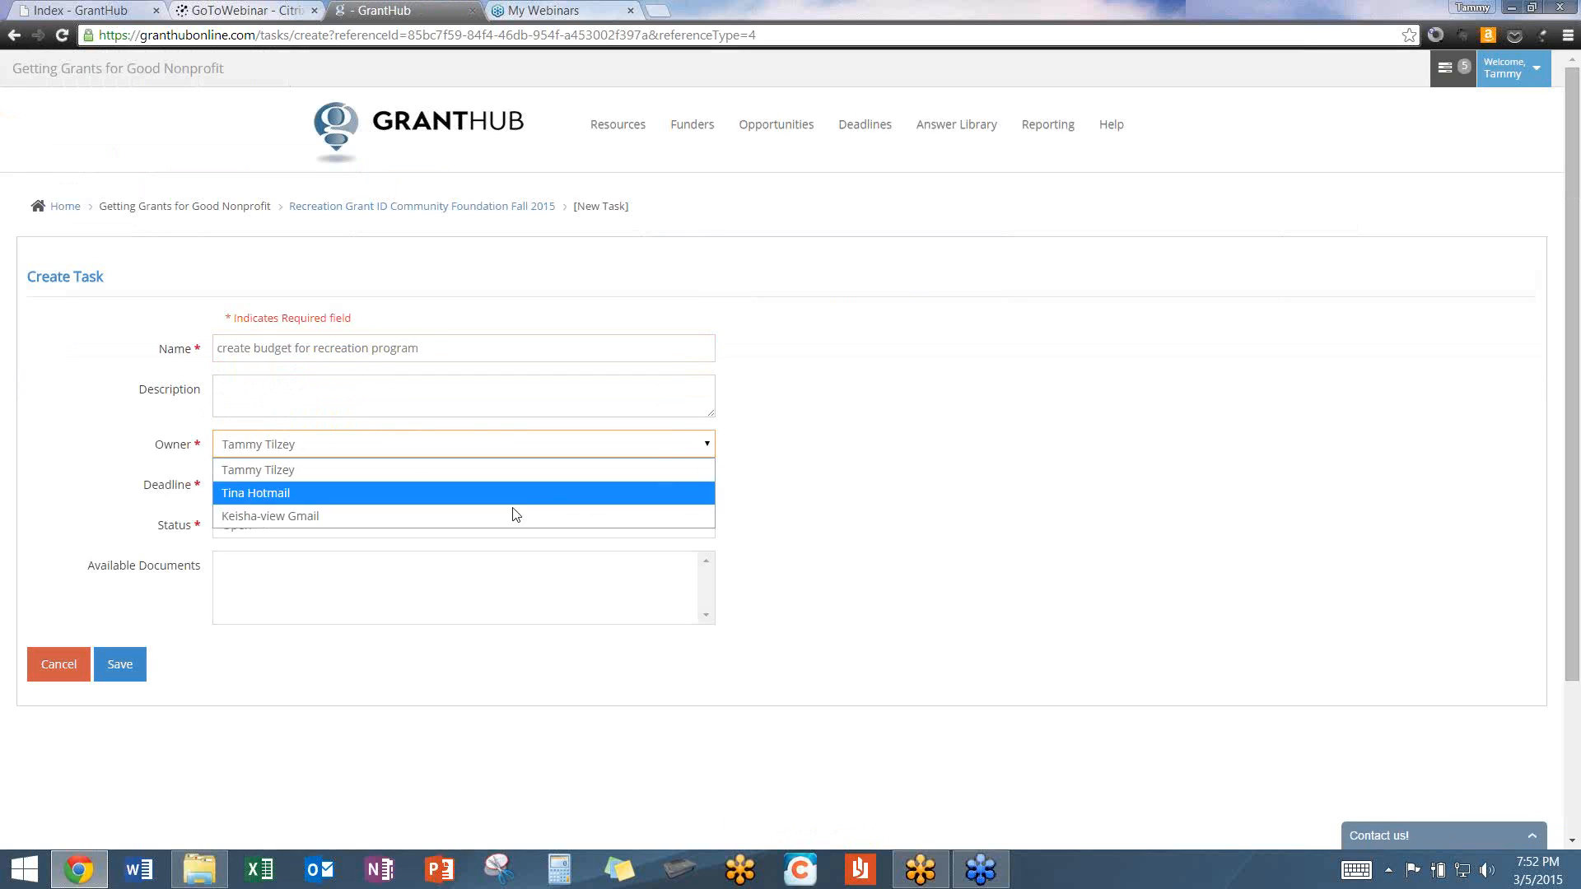
{"action": "left_click", "coordinate": [267, 515]}
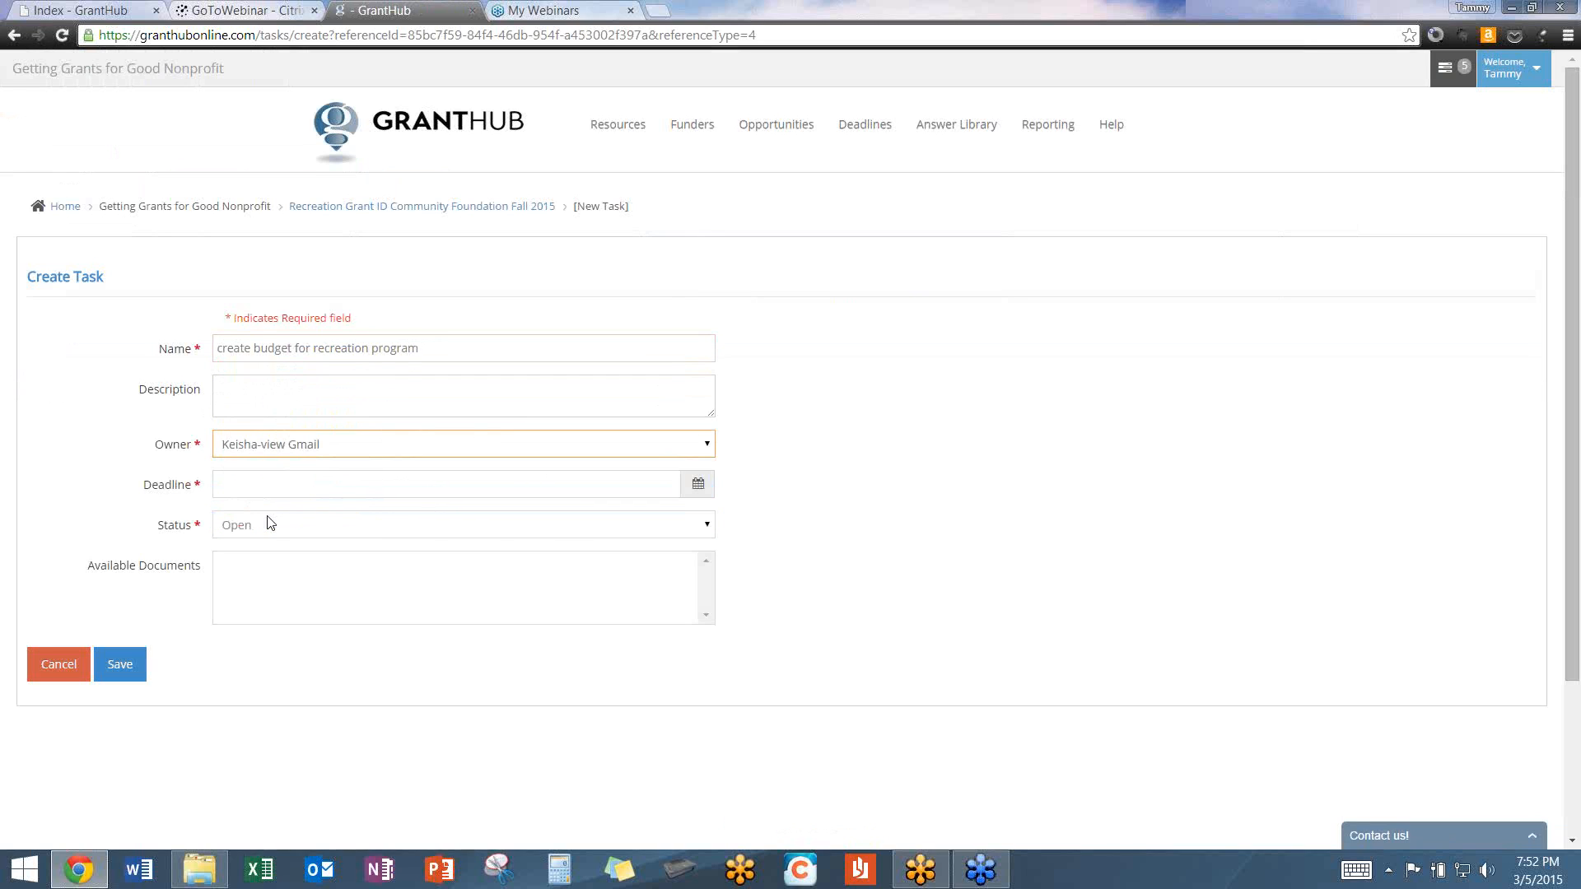
{"action": "left_click", "coordinate": [316, 484]}
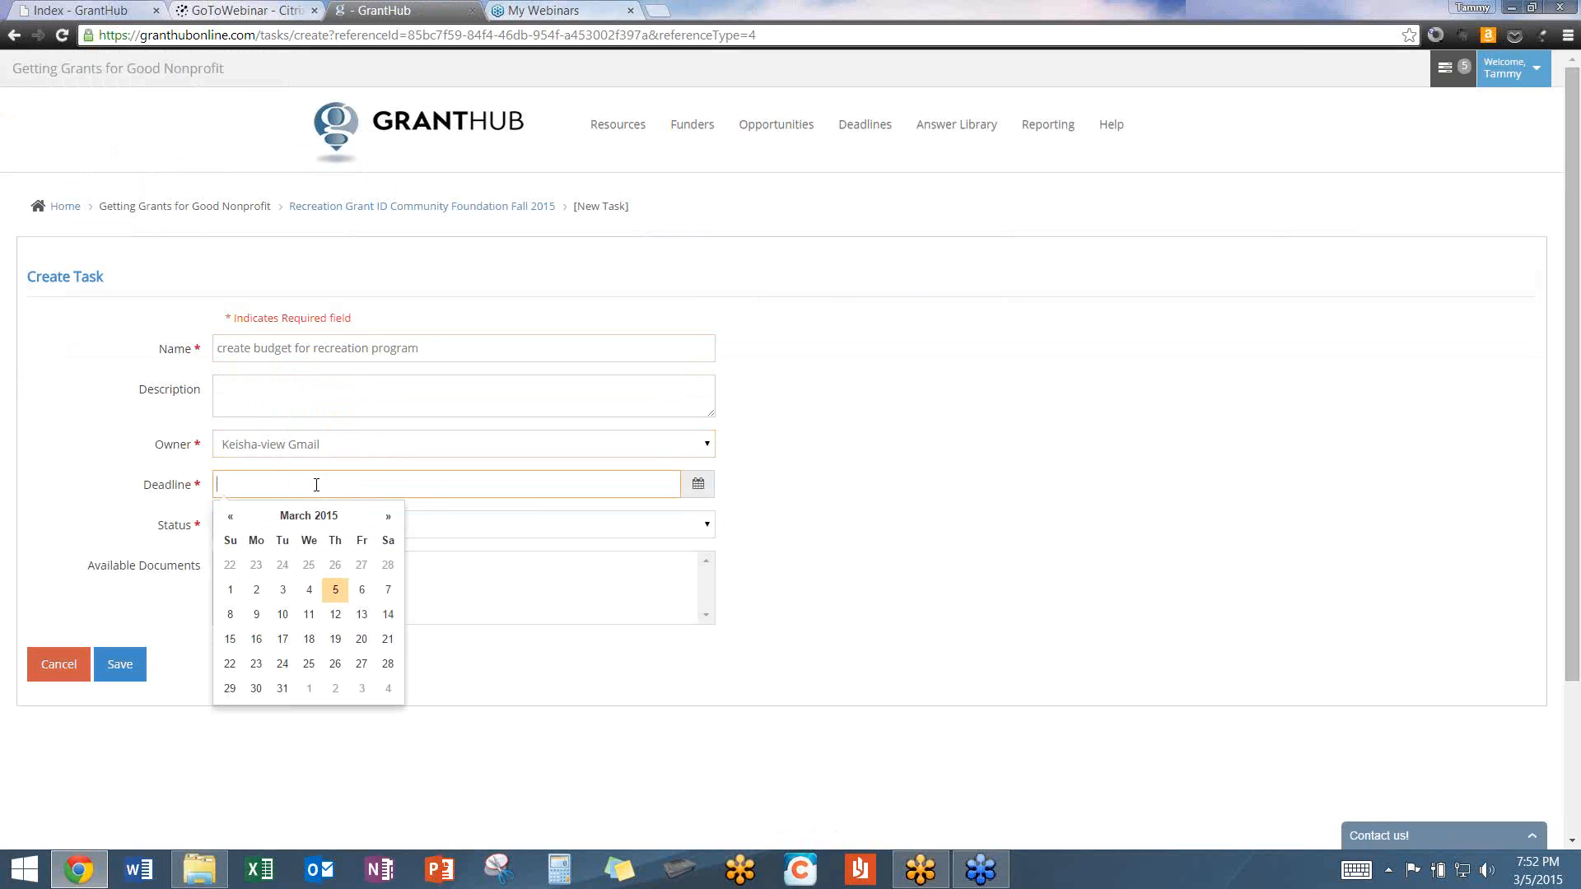
{"action": "left_click", "coordinate": [389, 517]}
{"action": "left_click", "coordinate": [389, 517]}
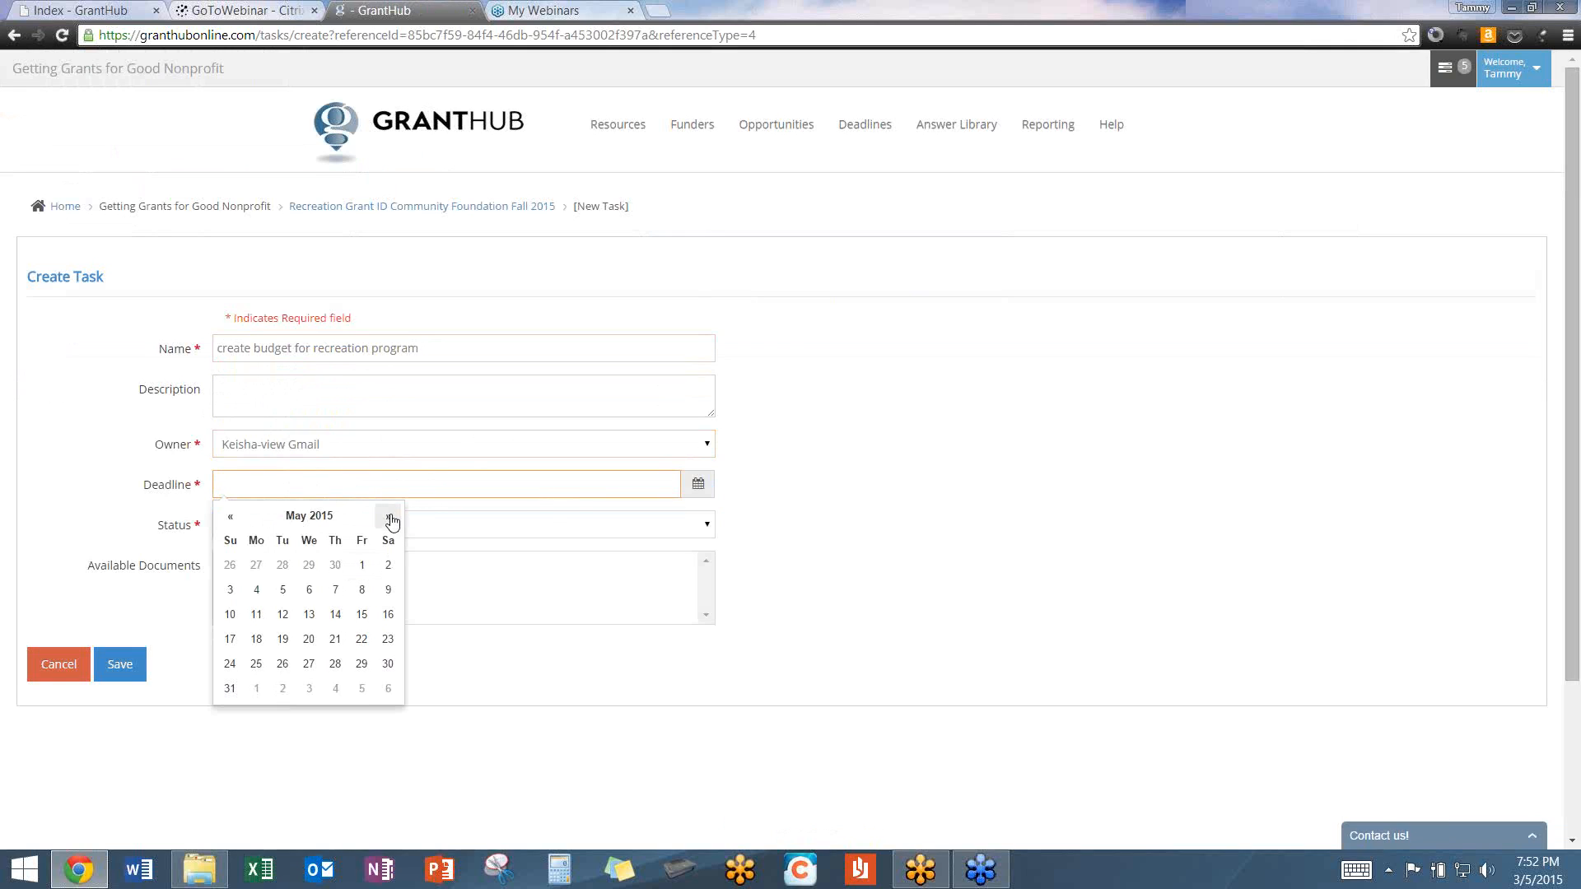
{"action": "left_click", "coordinate": [363, 567]}
Describe the task as "Need first draft of our budget" and save it.
{"action": "left_click", "coordinate": [350, 390]}
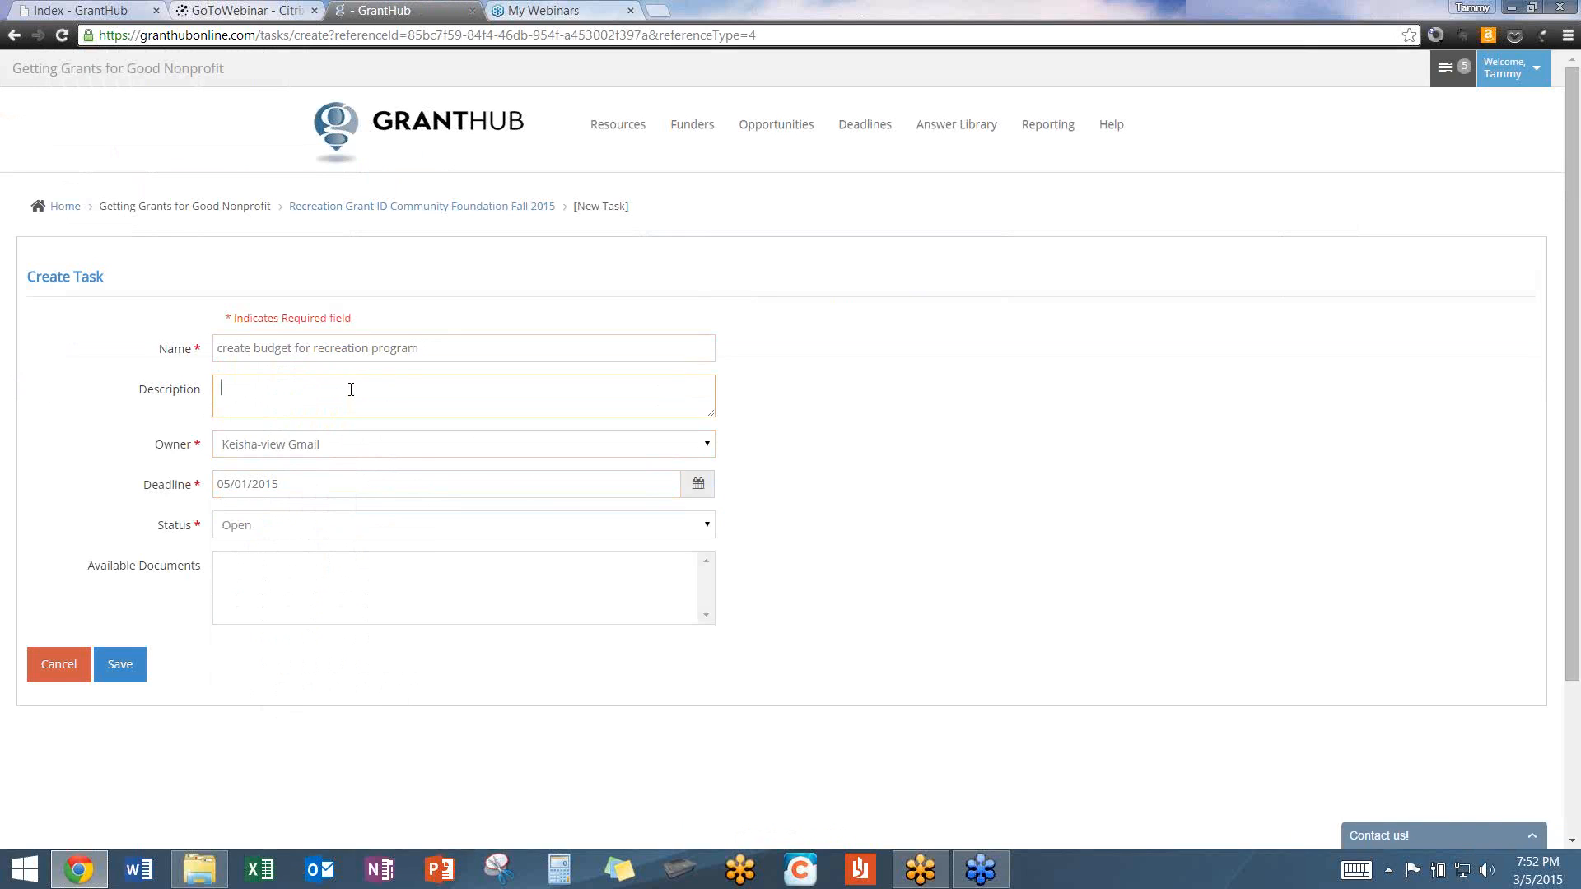
{"action": "type", "text": "Need first draft of our d"}
{"action": "type", "text": "udget"}
{"action": "left_click", "coordinate": [121, 673]}
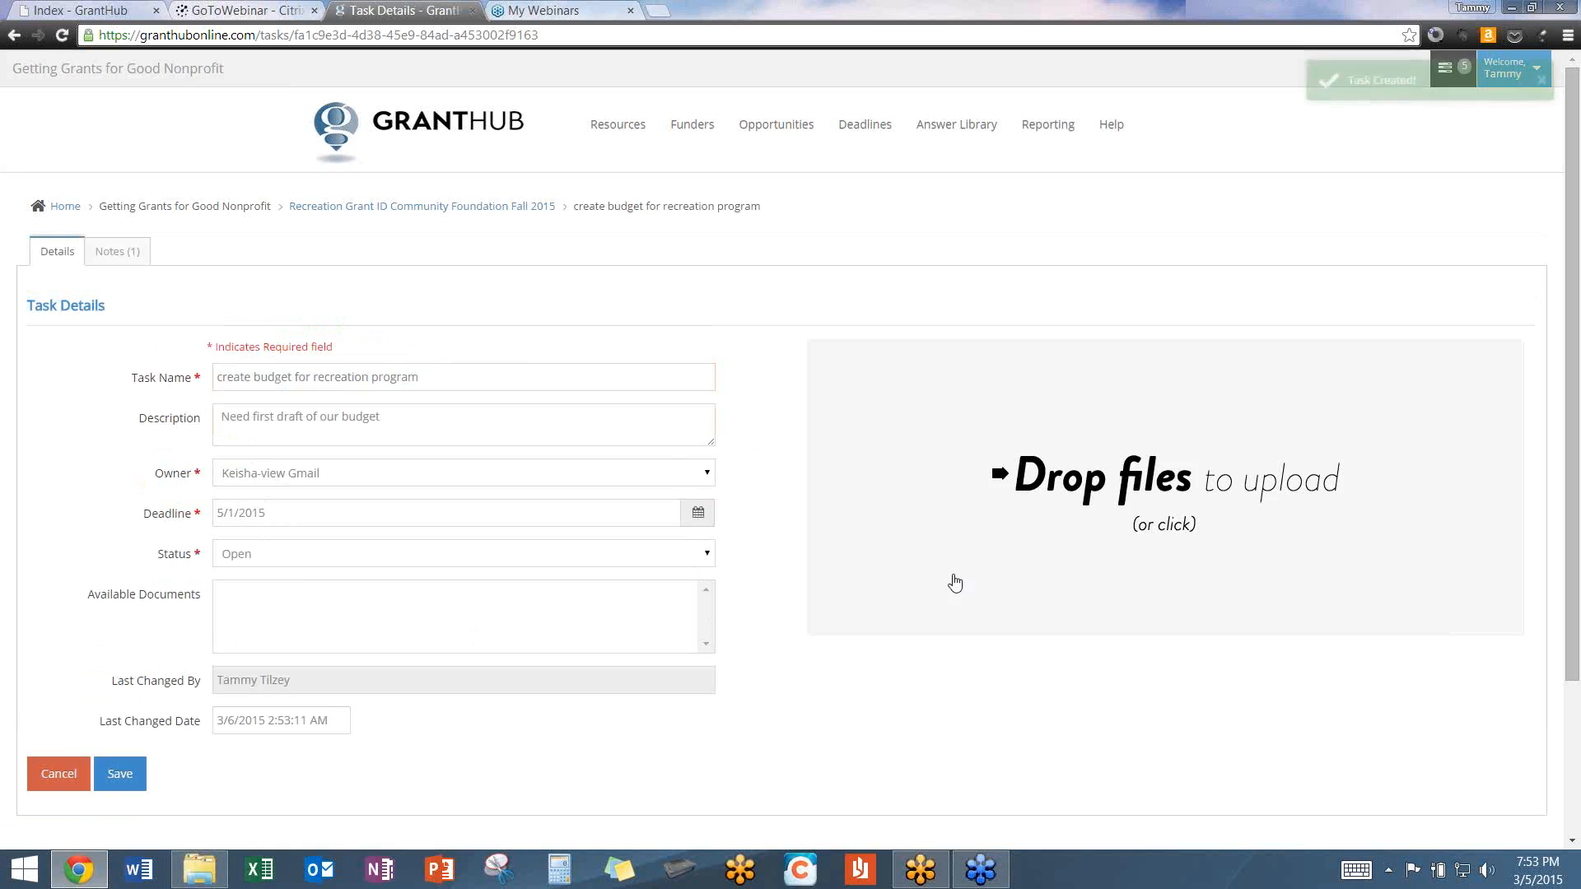
Upload the Excel file "Program Budget - Template" from the _Good Sample Grant Documents folder to the budget task and save the task.
{"action": "left_click", "coordinate": [1087, 492]}
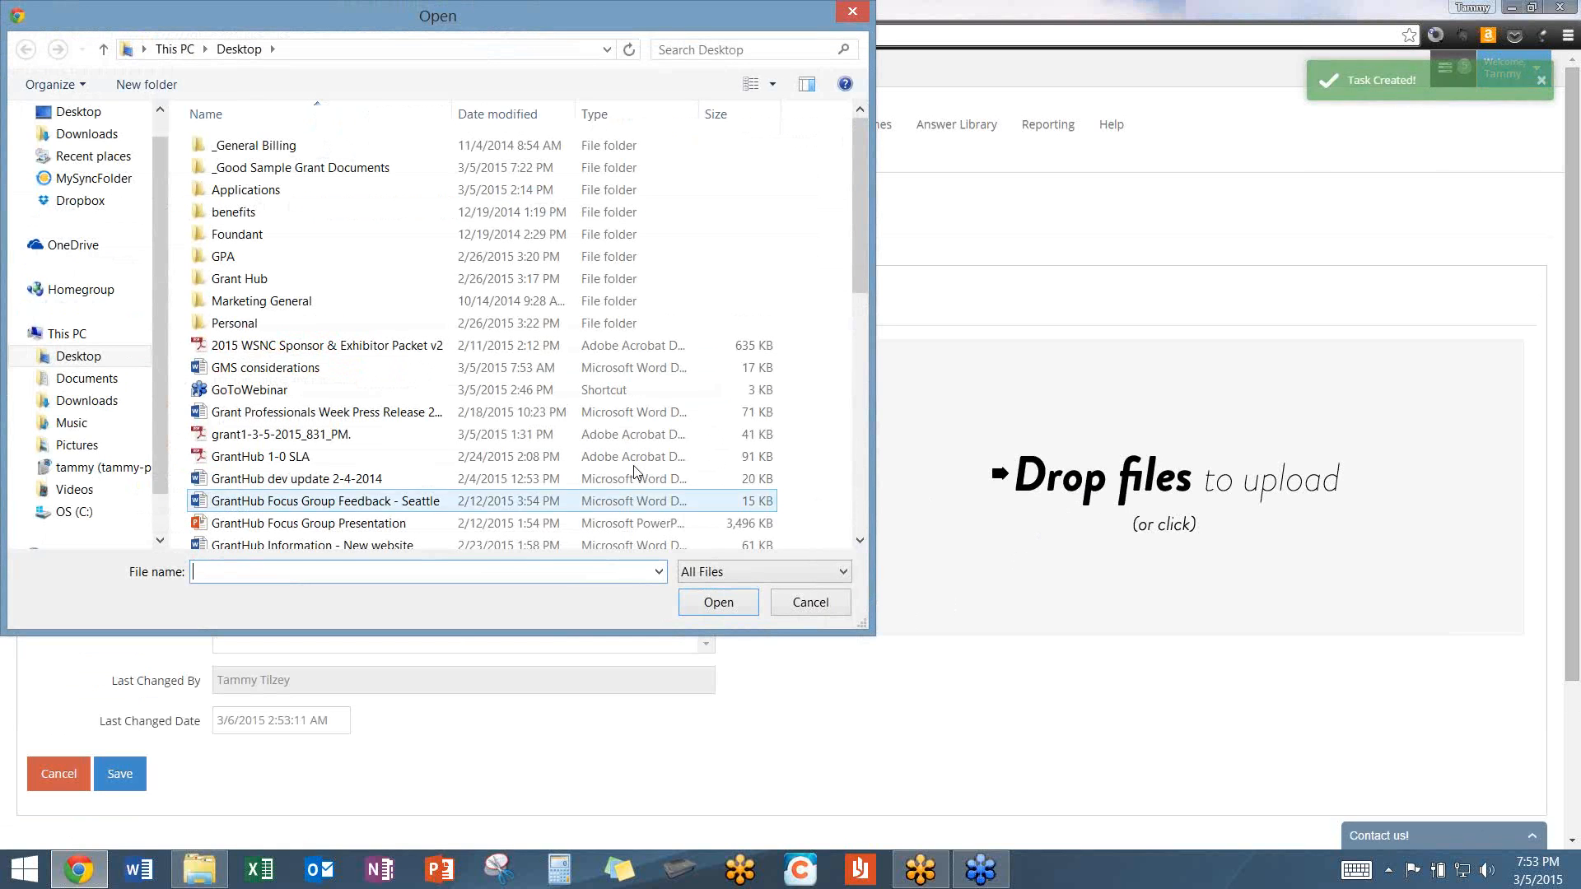
{"action": "double_click", "coordinate": [371, 167]}
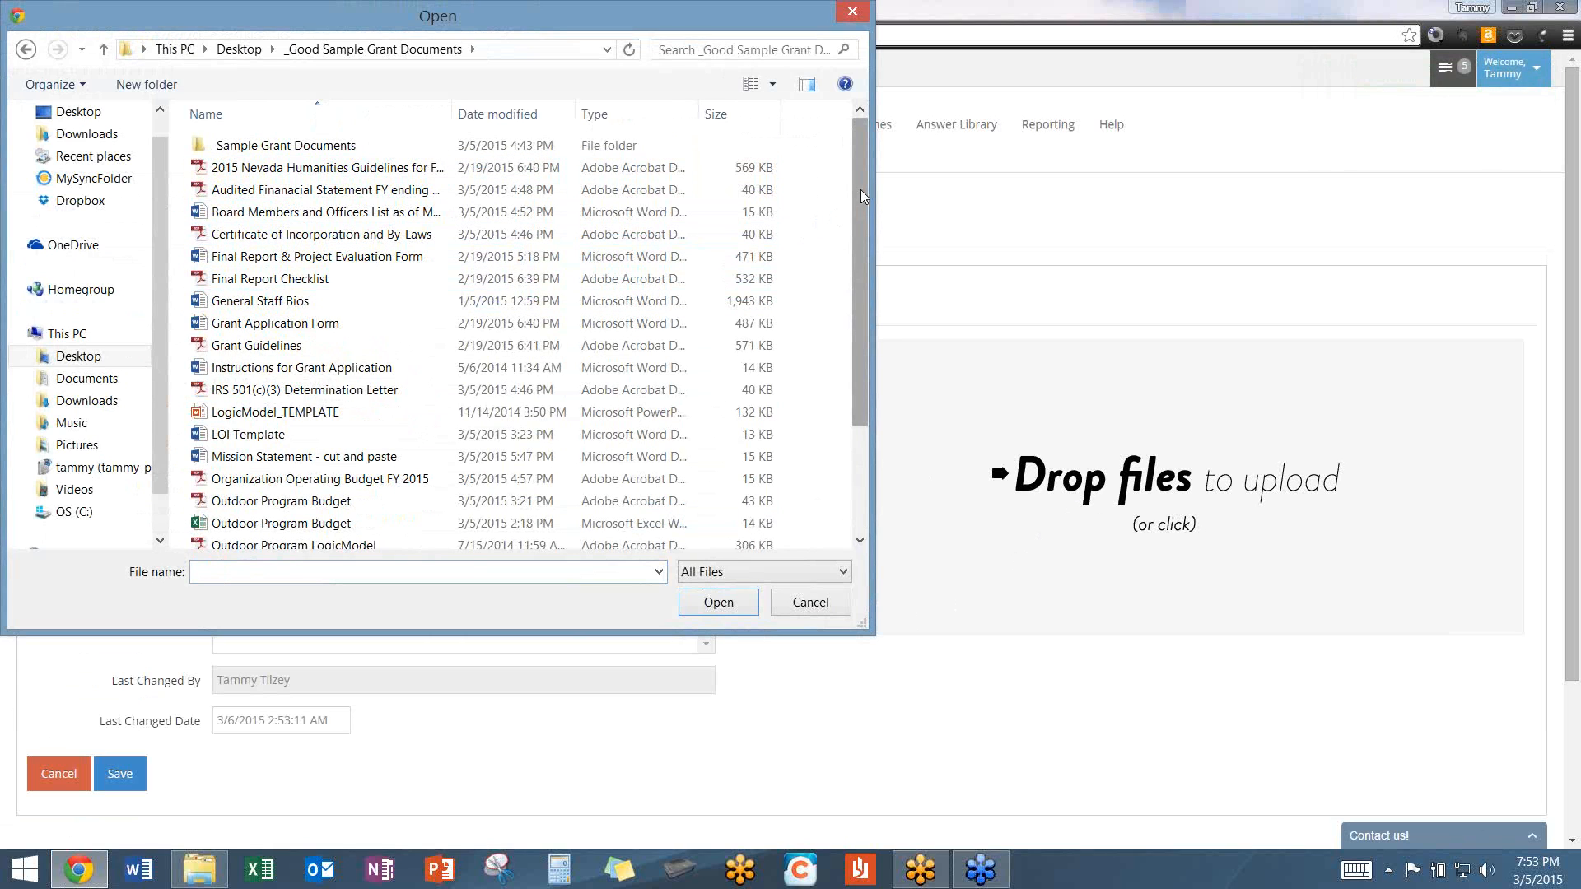
{"action": "left_click_drag", "start_coordinate": [863, 196], "coordinate": [863, 290]}
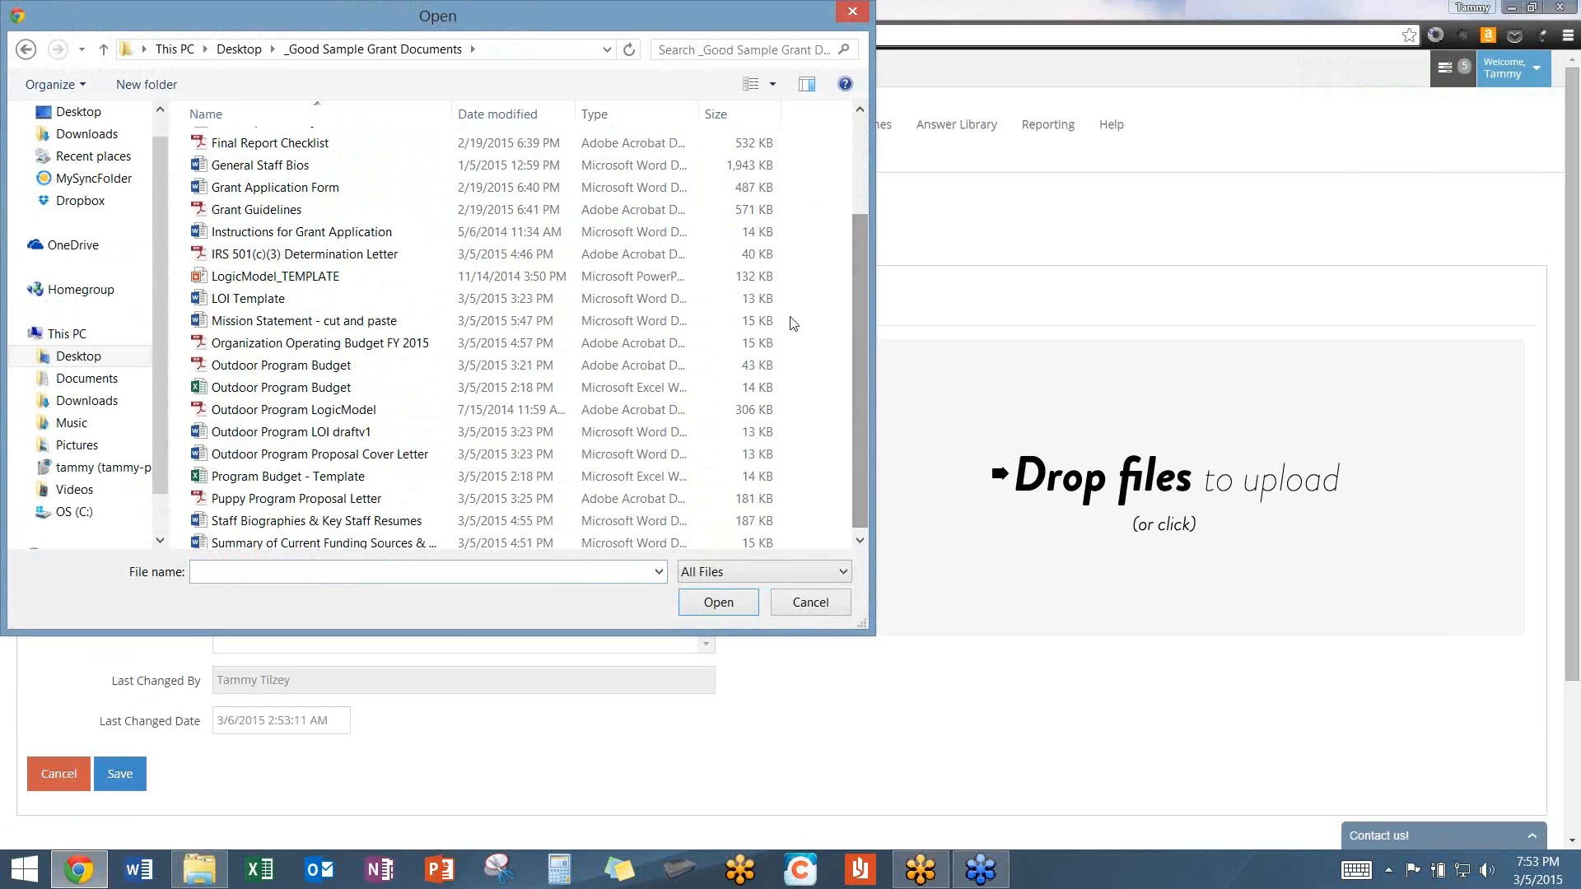
{"action": "double_click", "coordinate": [195, 486]}
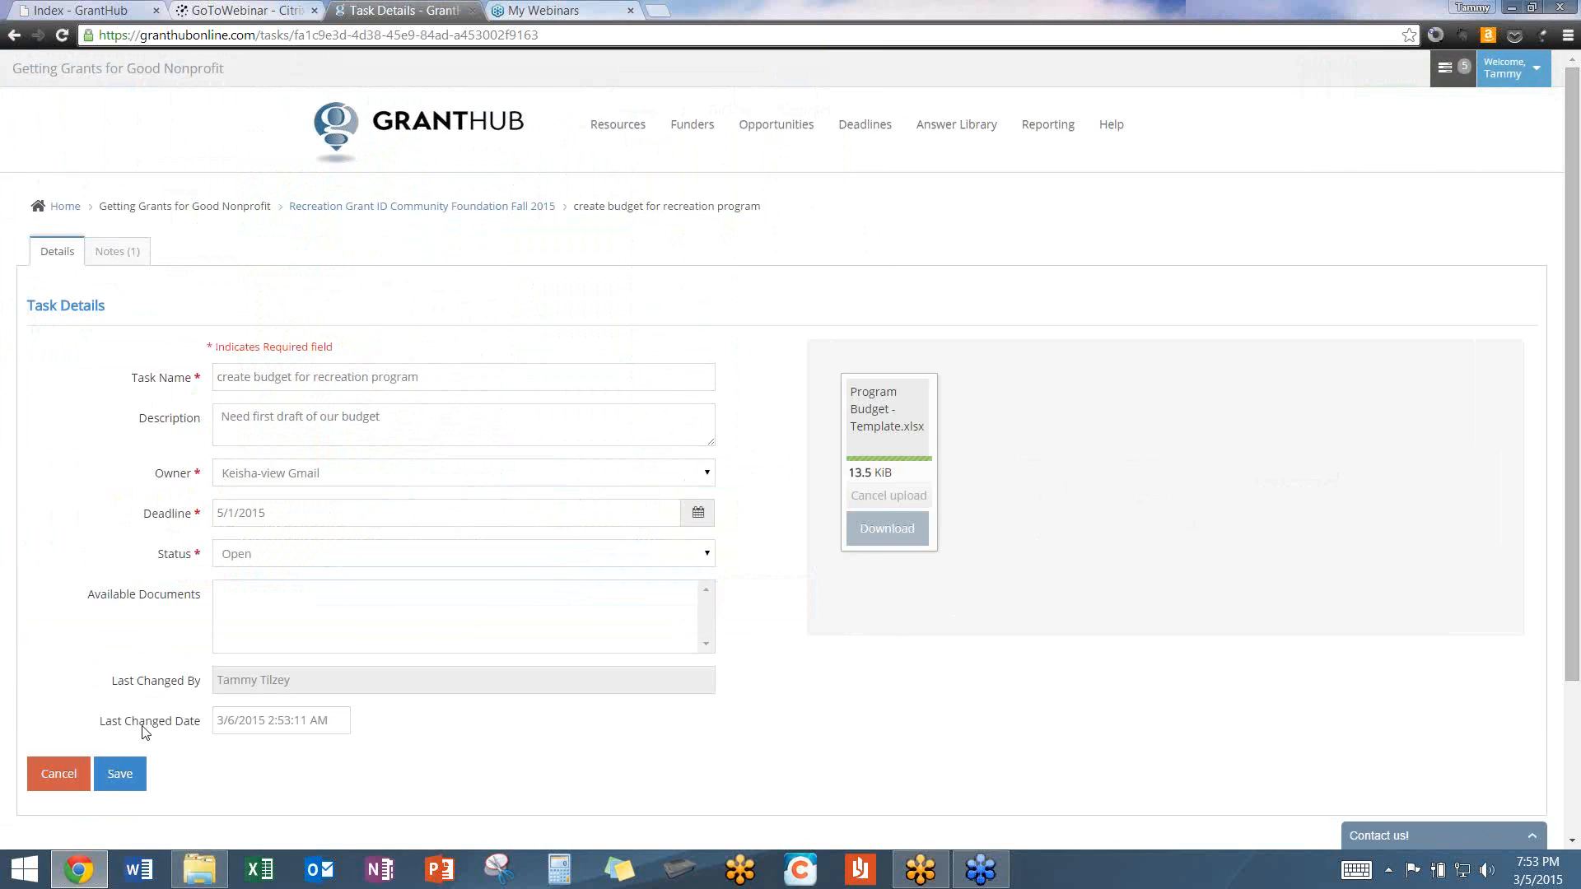
{"action": "left_click", "coordinate": [119, 781]}
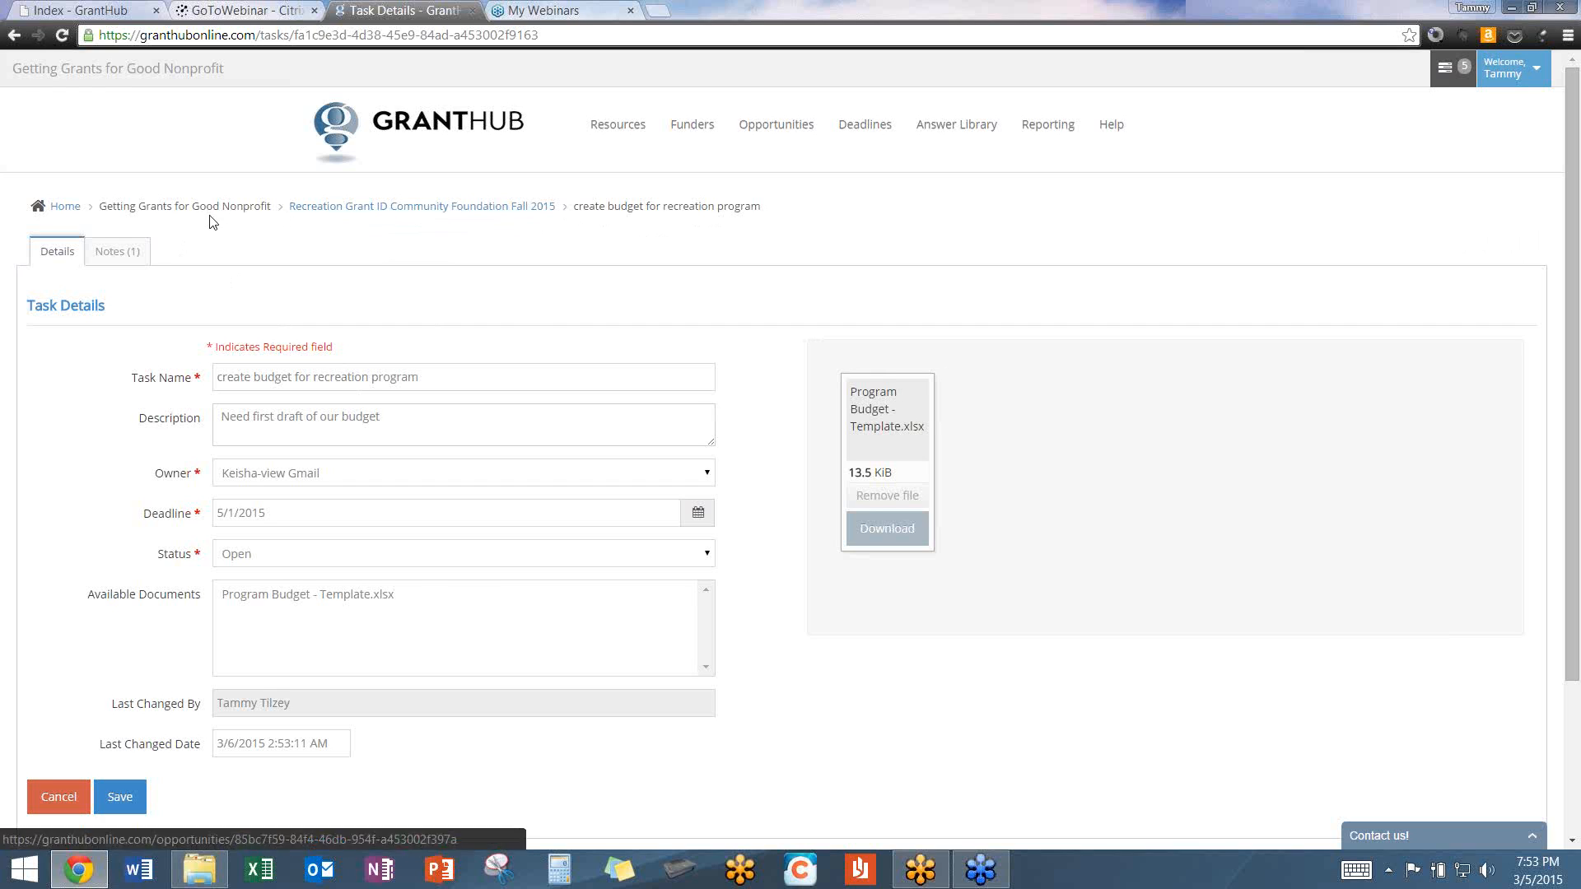
Add another task to the Recreation Grant ID Community Foundation Fall 2015 opportunity and name it "Submit LOI for recreation program".
{"action": "left_click", "coordinate": [330, 206]}
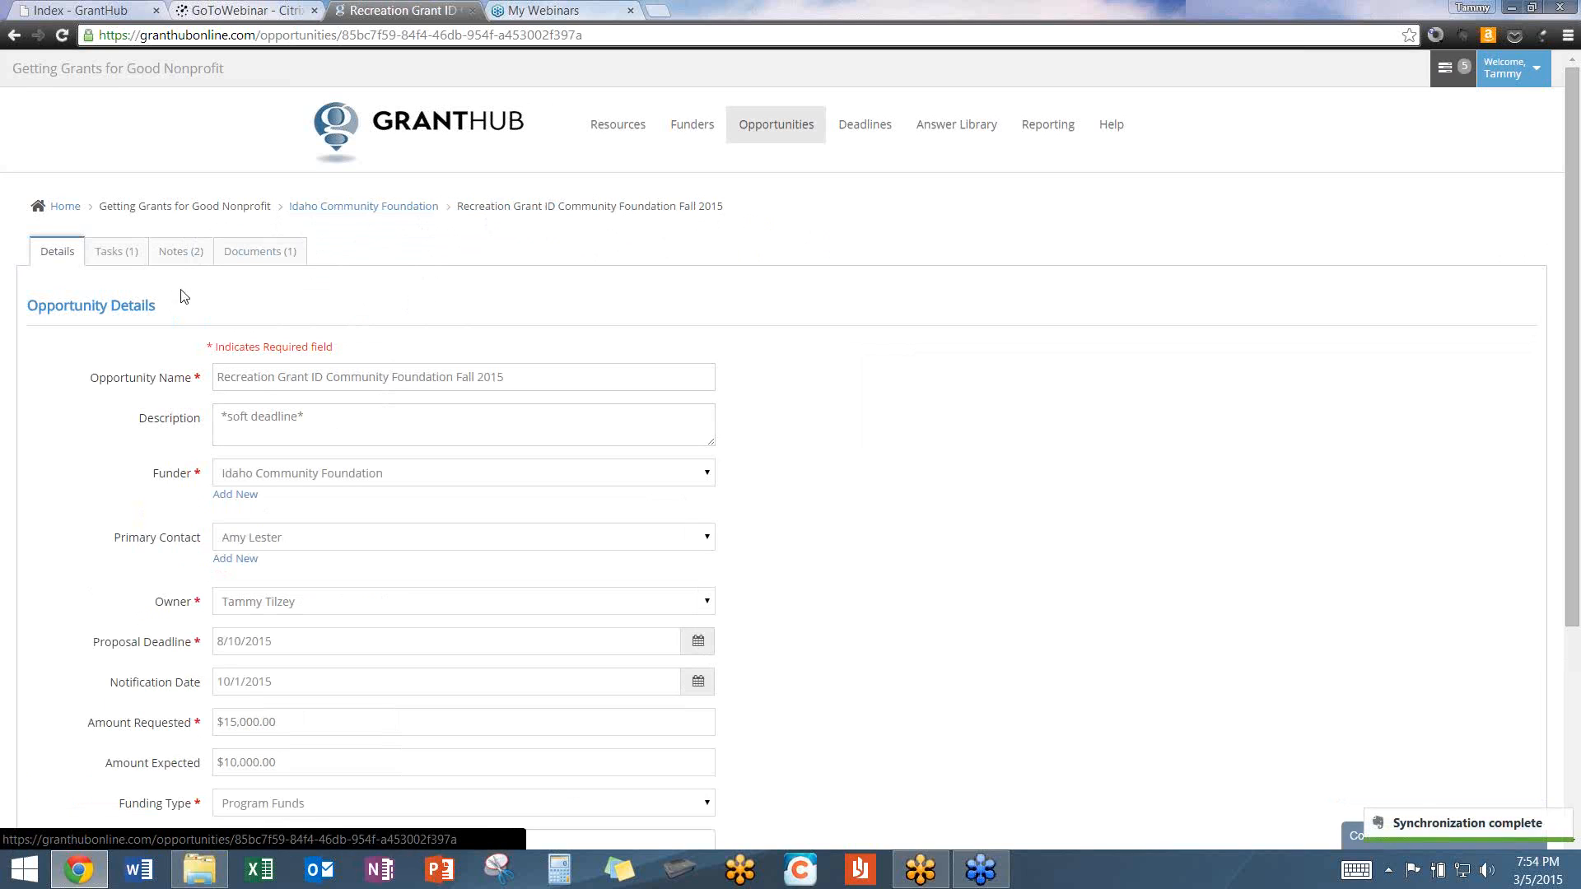
{"action": "left_click", "coordinate": [115, 260]}
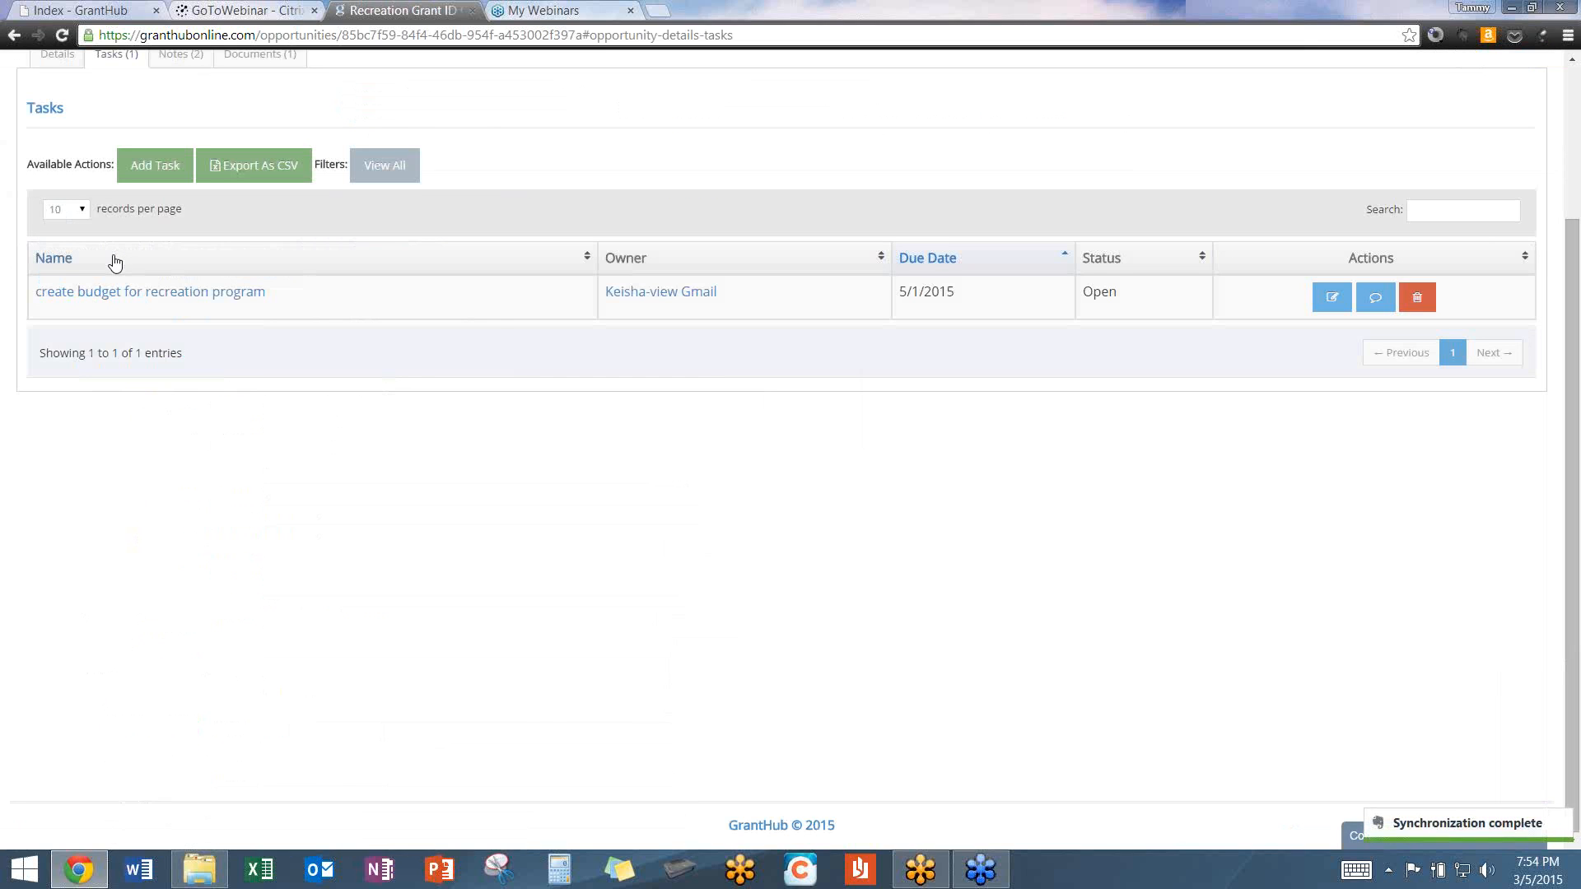
{"action": "left_click", "coordinate": [148, 173]}
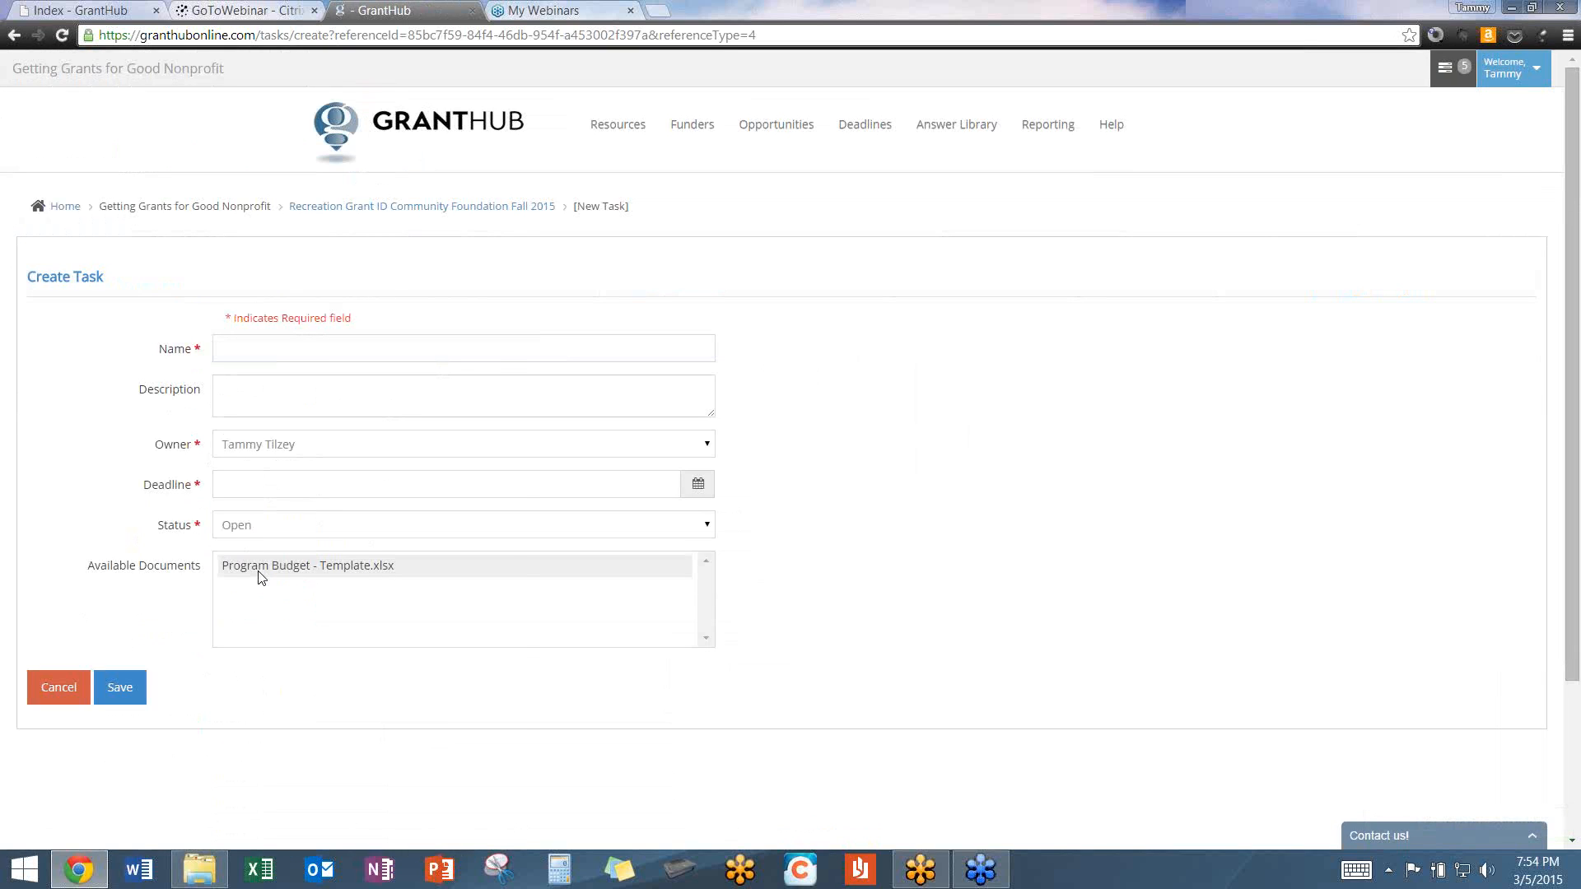
{"action": "left_click", "coordinate": [215, 346]}
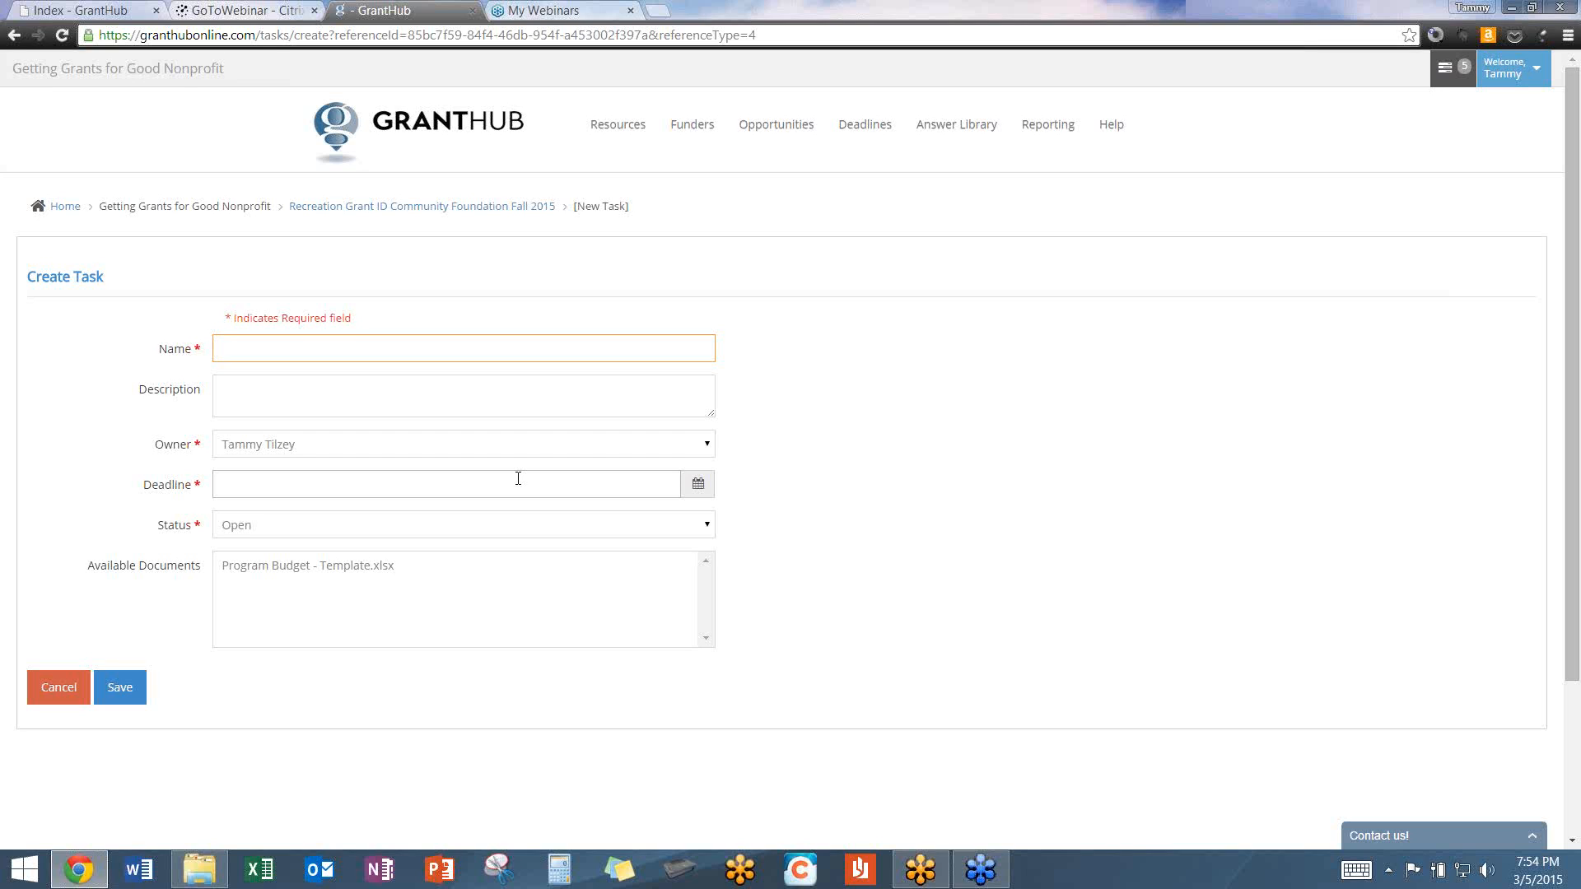
{"action": "type", "text": "Sub"}
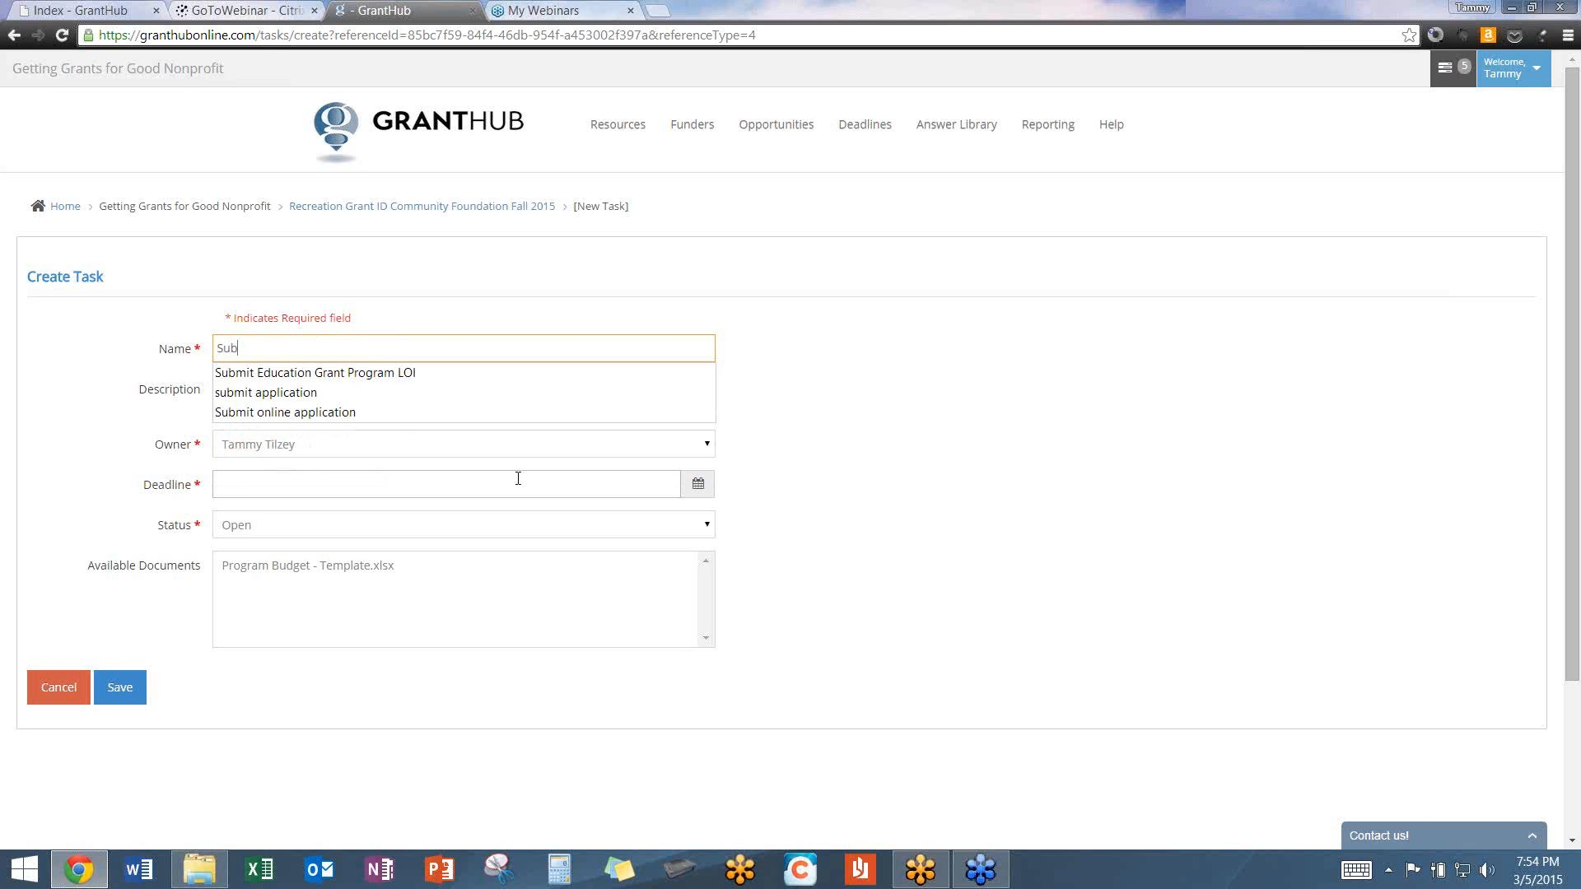
{"action": "type", "text": "mit LOI "}
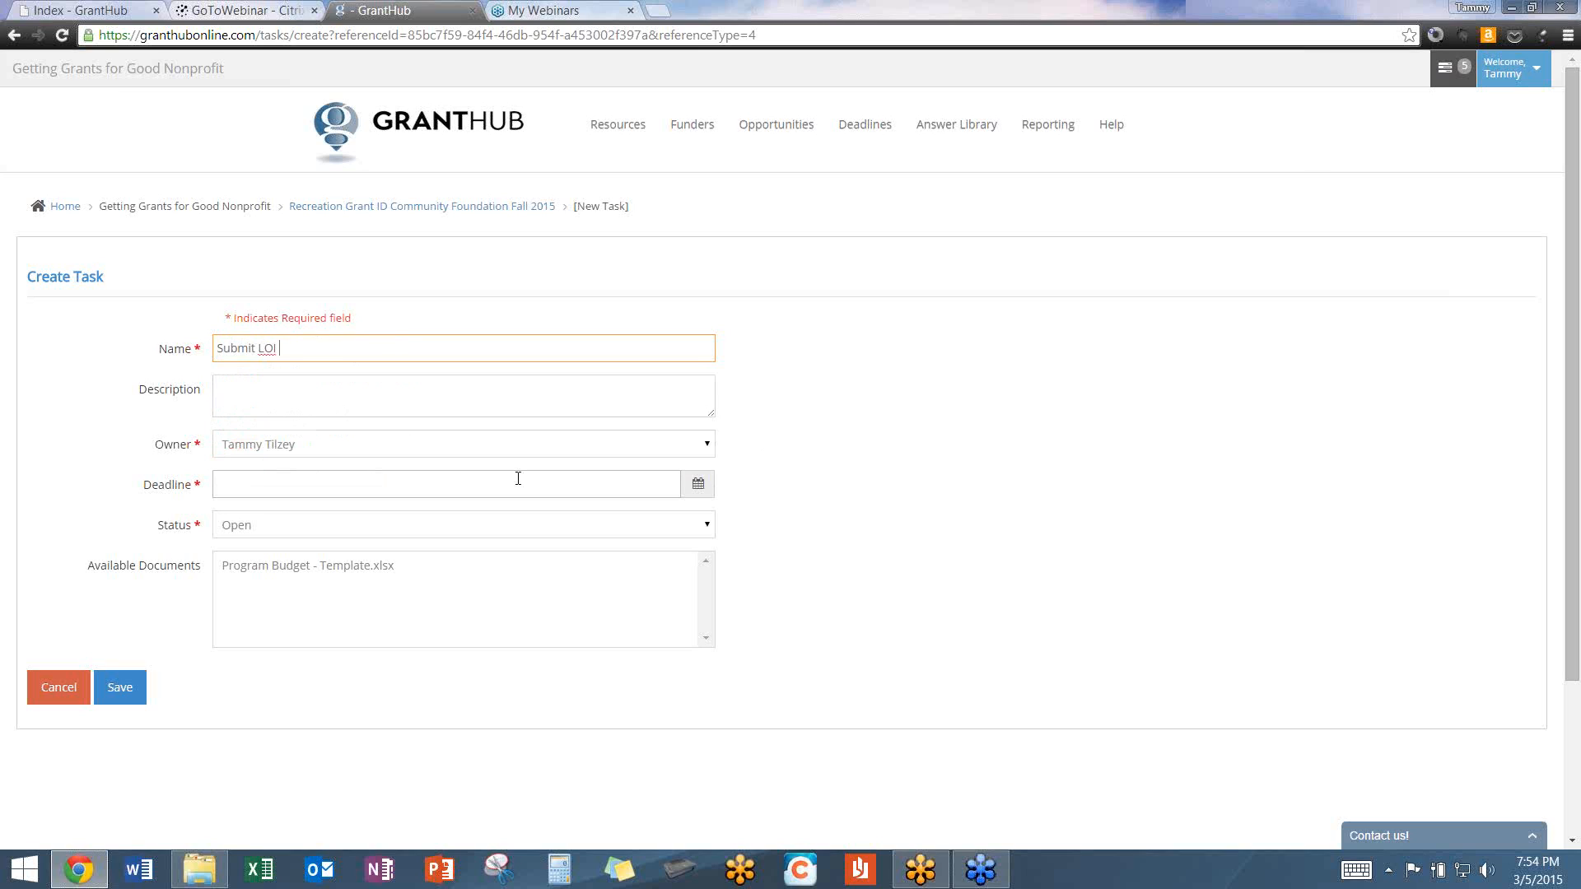
{"action": "type", "text": "for recreation program"}
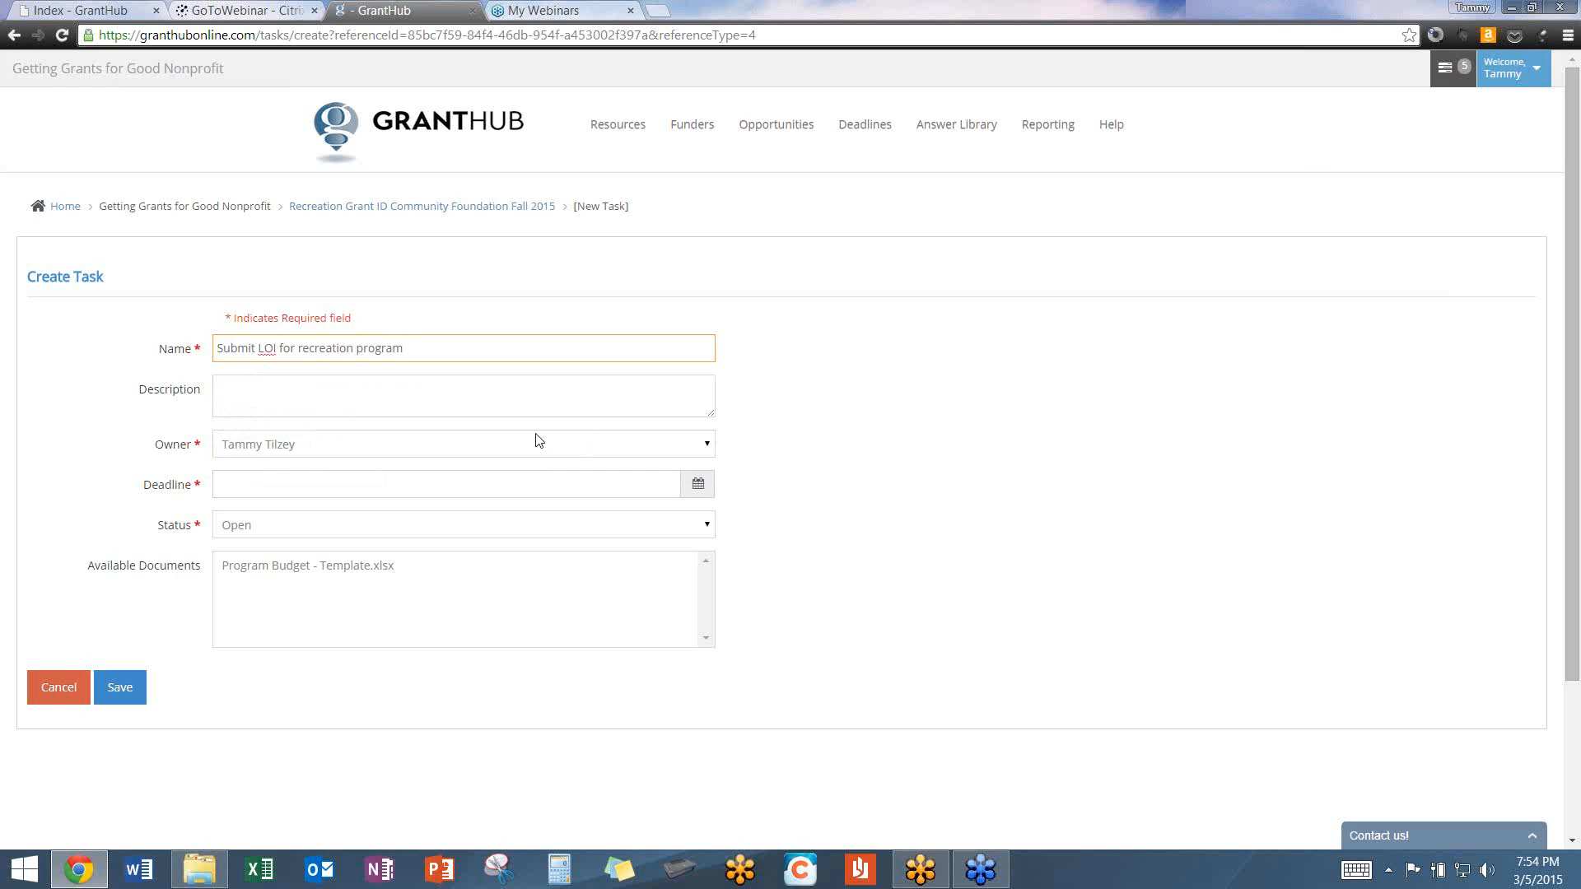
Set the LOI task's deadline to 04/01/2015 and save the new task.
{"action": "left_click", "coordinate": [699, 487]}
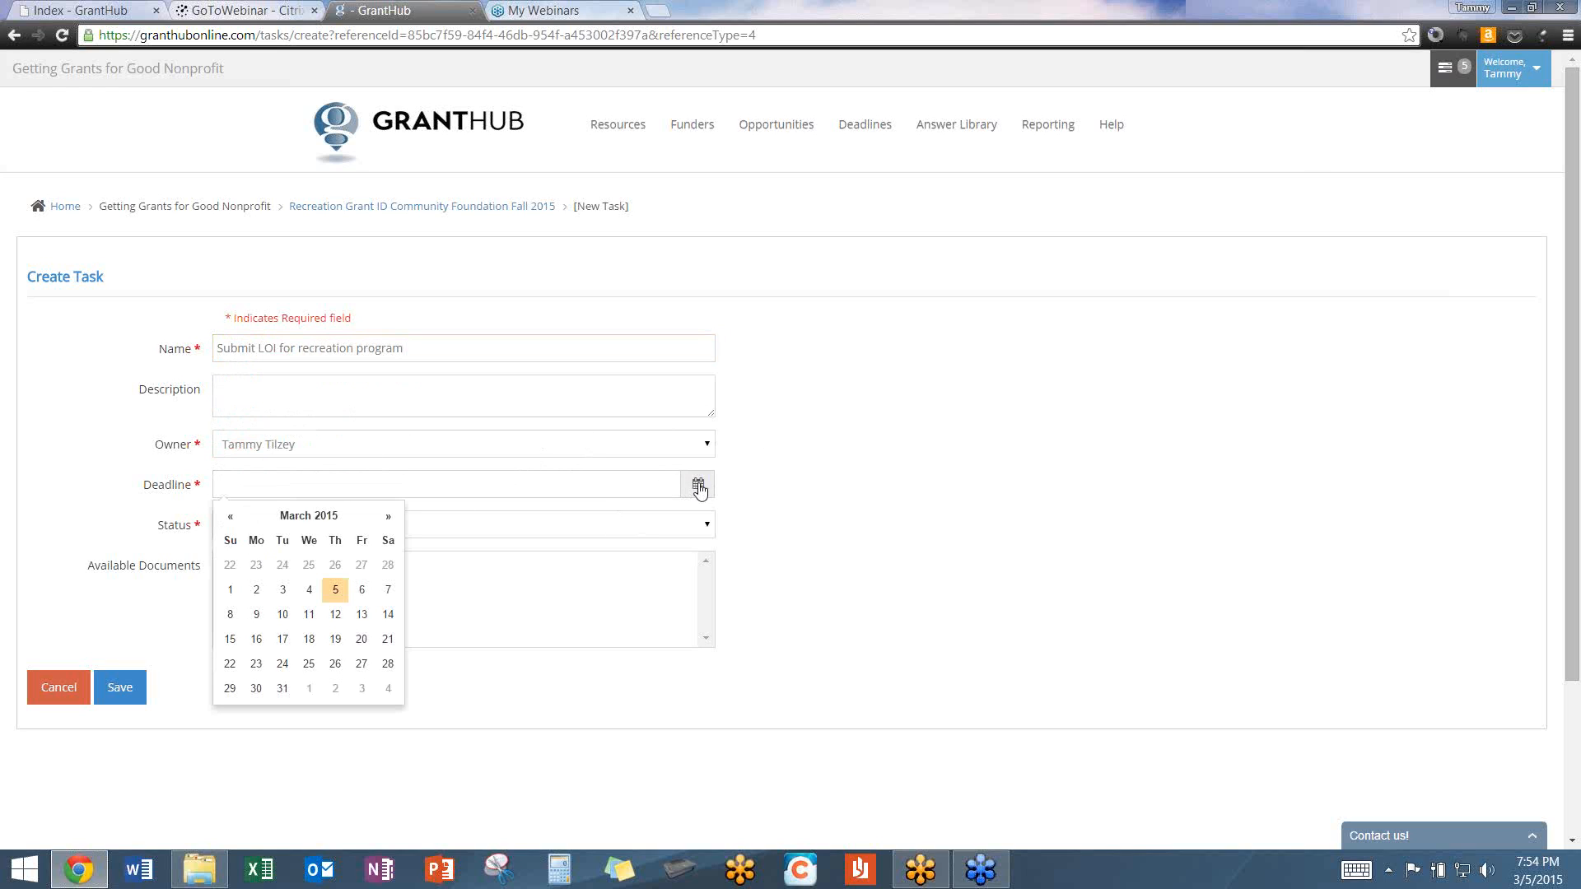
{"action": "left_click", "coordinate": [390, 520]}
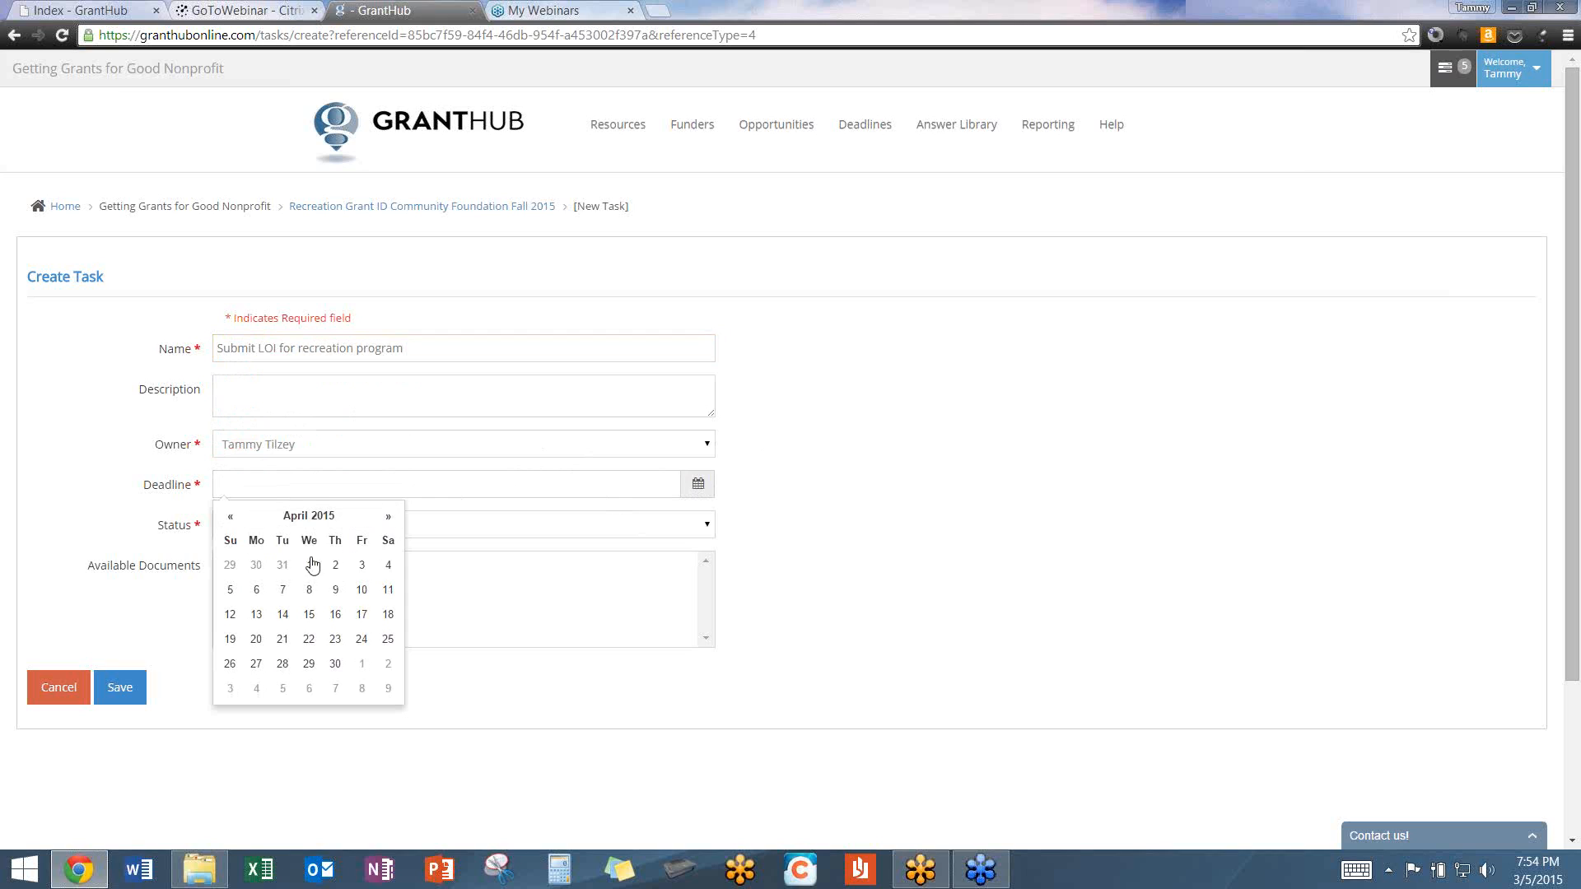
{"action": "left_click", "coordinate": [308, 565]}
{"action": "left_click", "coordinate": [138, 696]}
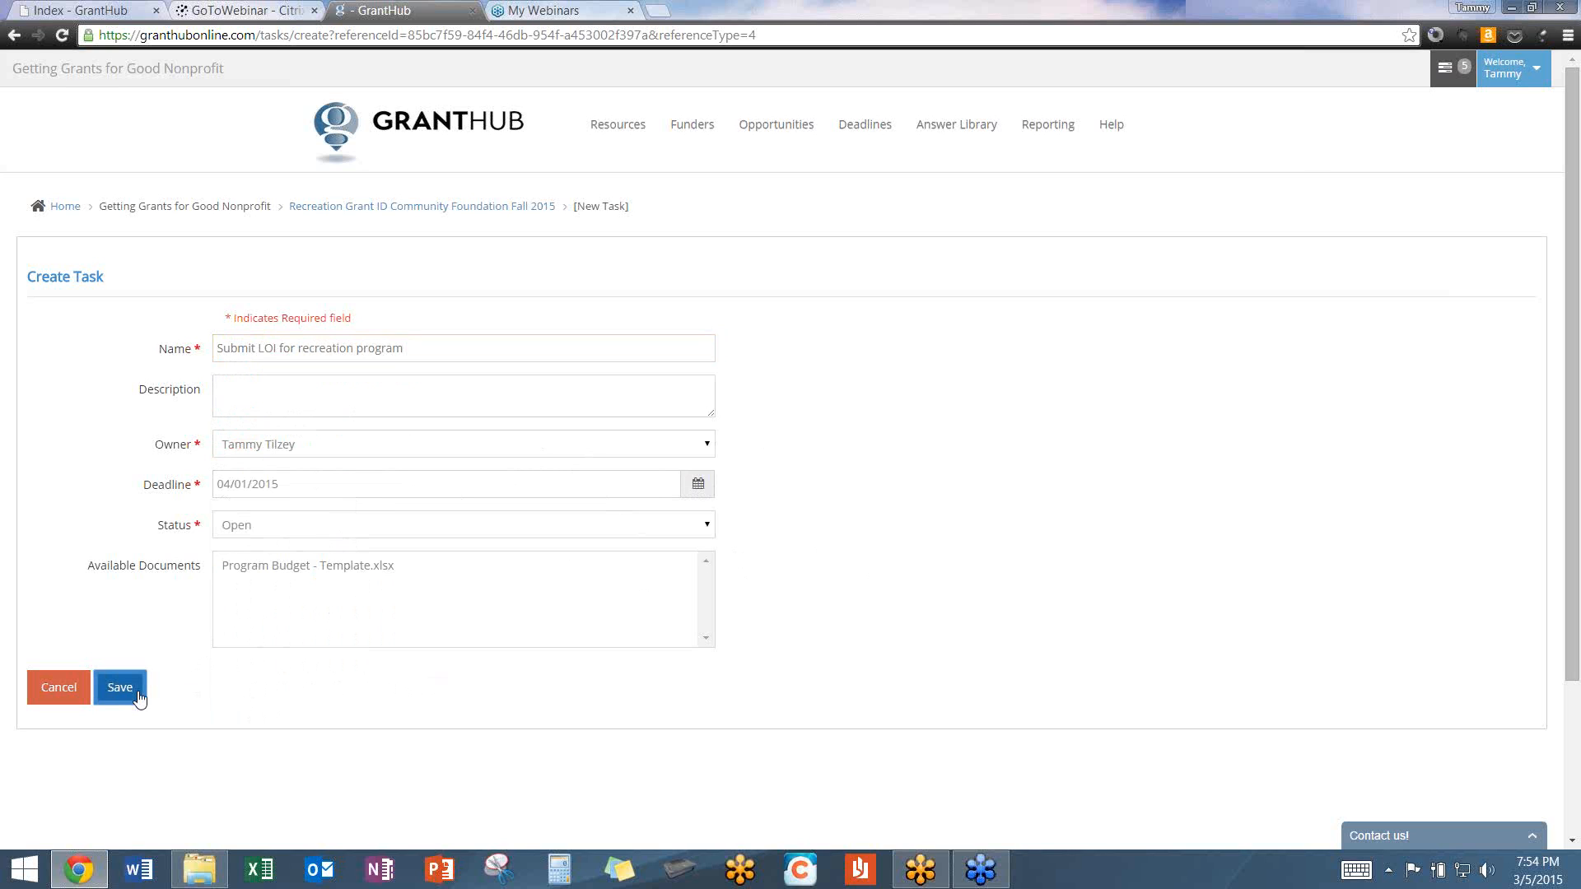
{"action": "left_click", "coordinate": [122, 692]}
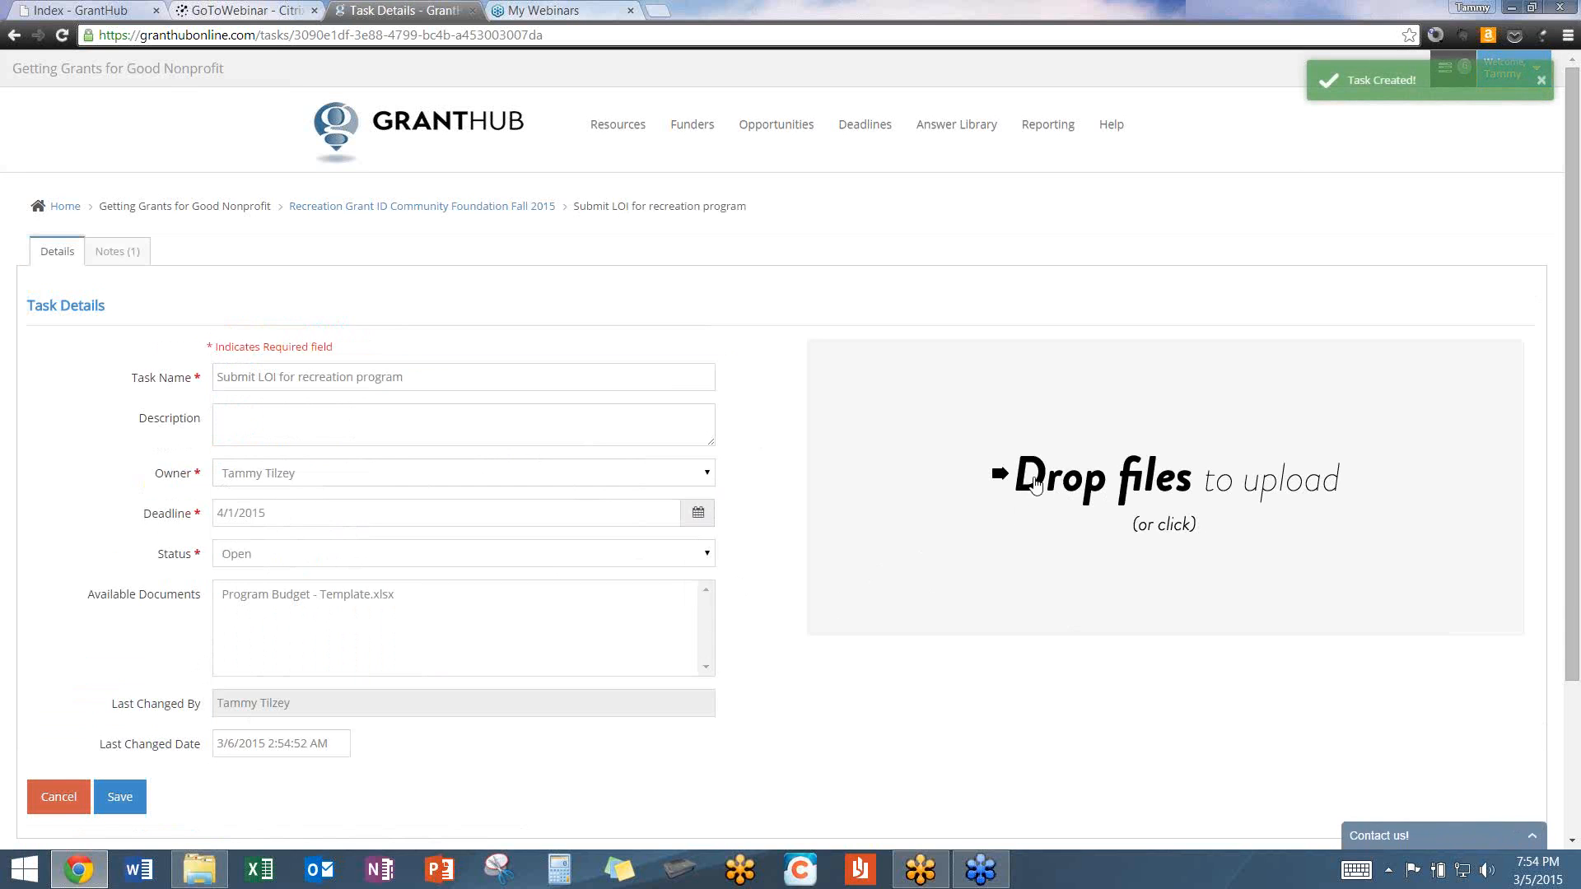
Upload the "LOI Template" document to the LOI task and save the task.
{"action": "left_click", "coordinate": [1036, 486]}
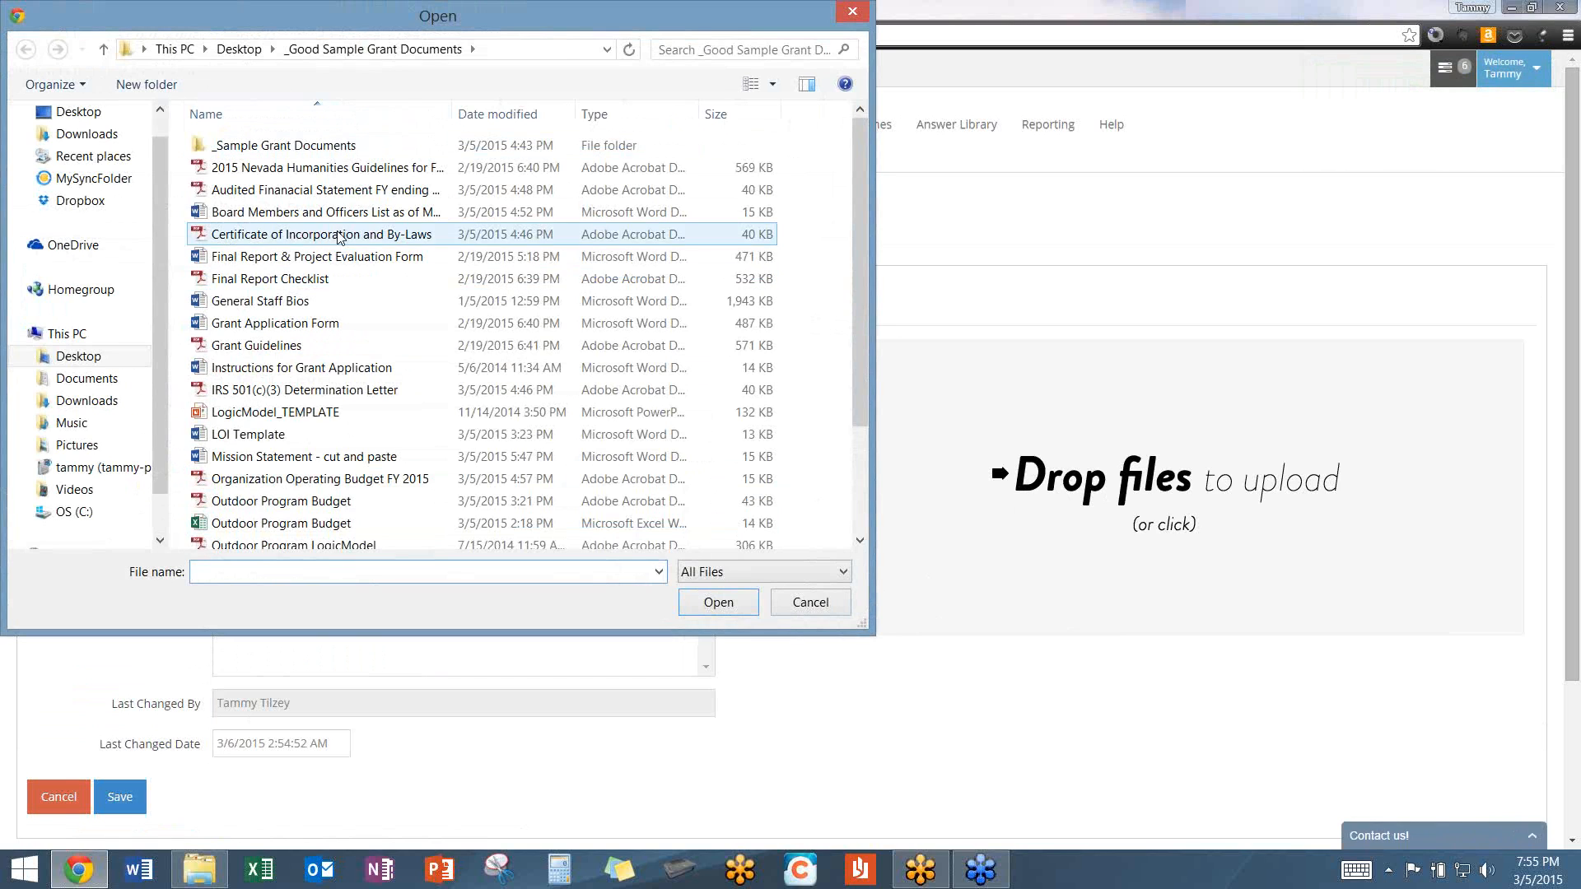
{"action": "double_click", "coordinate": [260, 442]}
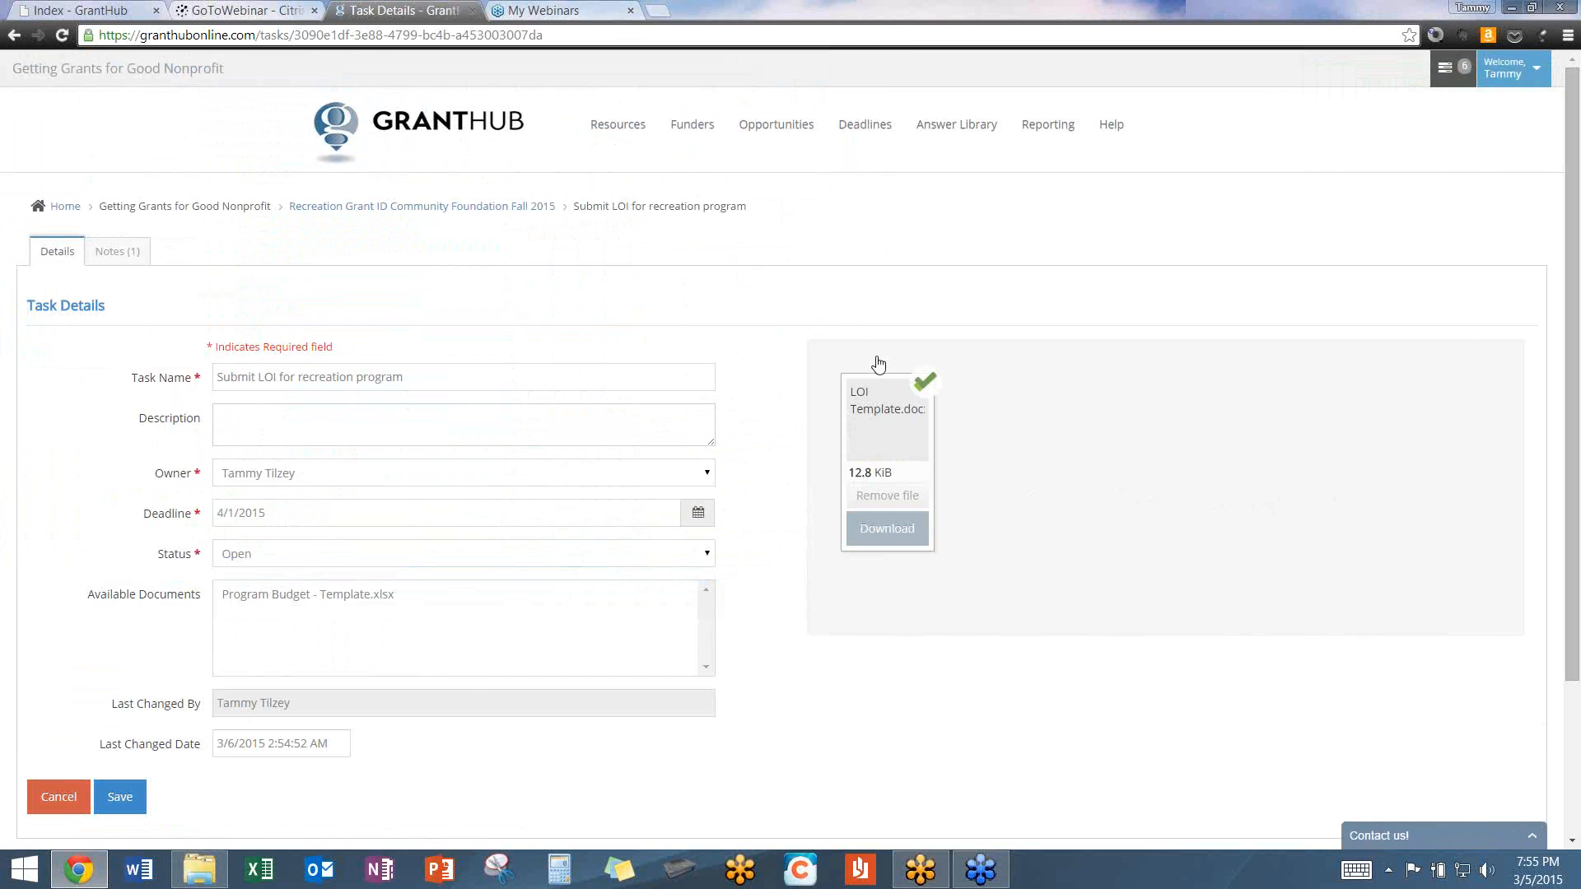
{"action": "left_click", "coordinate": [127, 806]}
{"action": "left_click", "coordinate": [132, 803]}
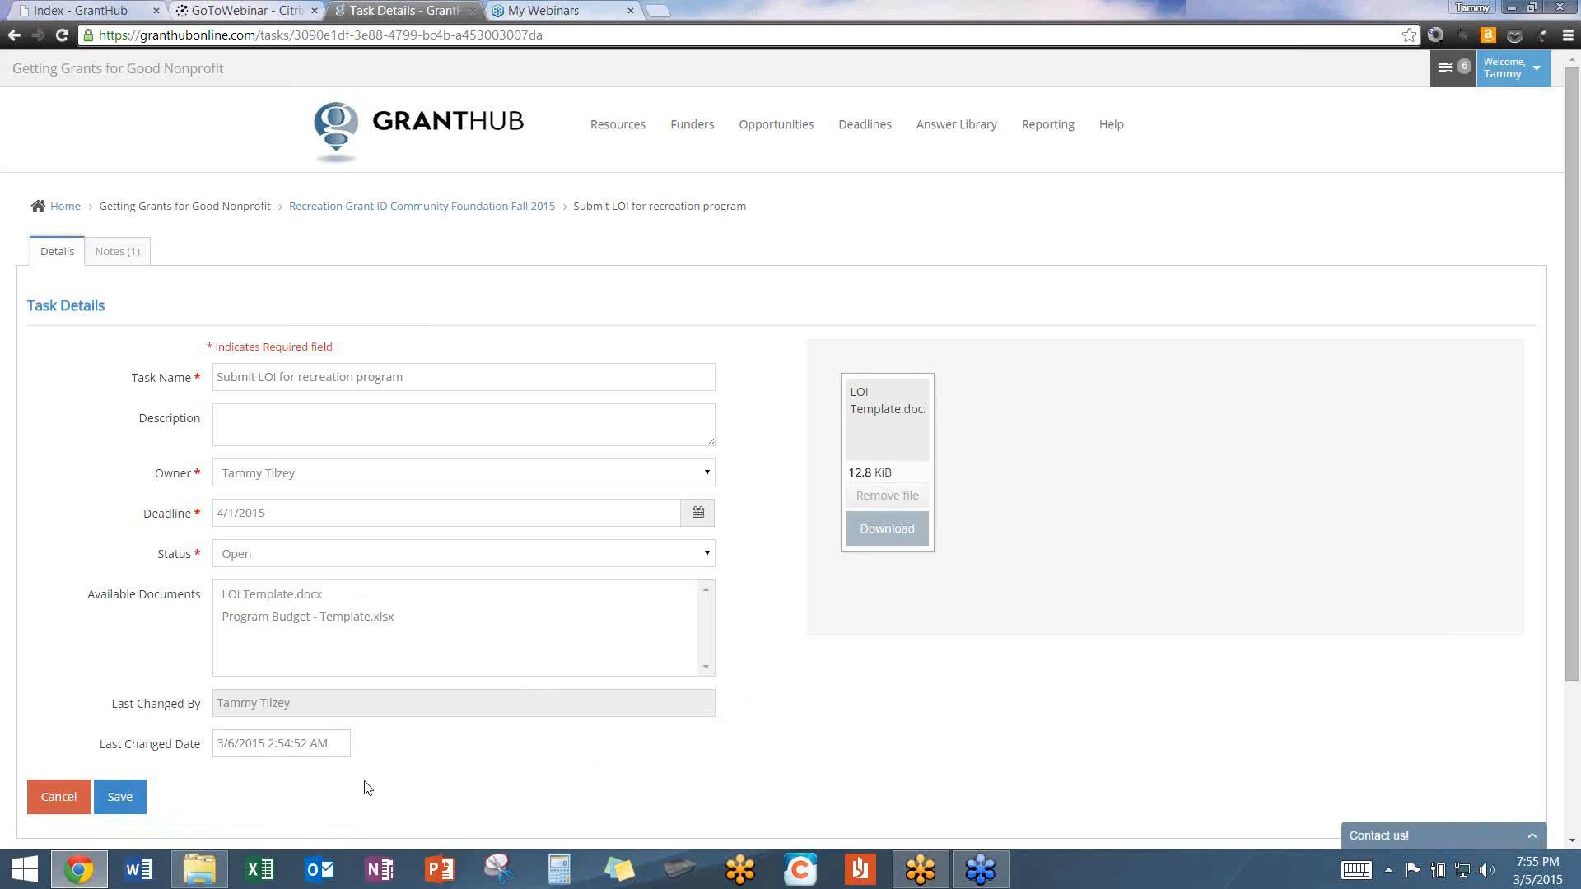
Return to the Recreation Grant ID Community Foundation Fall 2015 opportunity, change its status to Awarded and save it.
{"action": "left_click", "coordinate": [452, 215]}
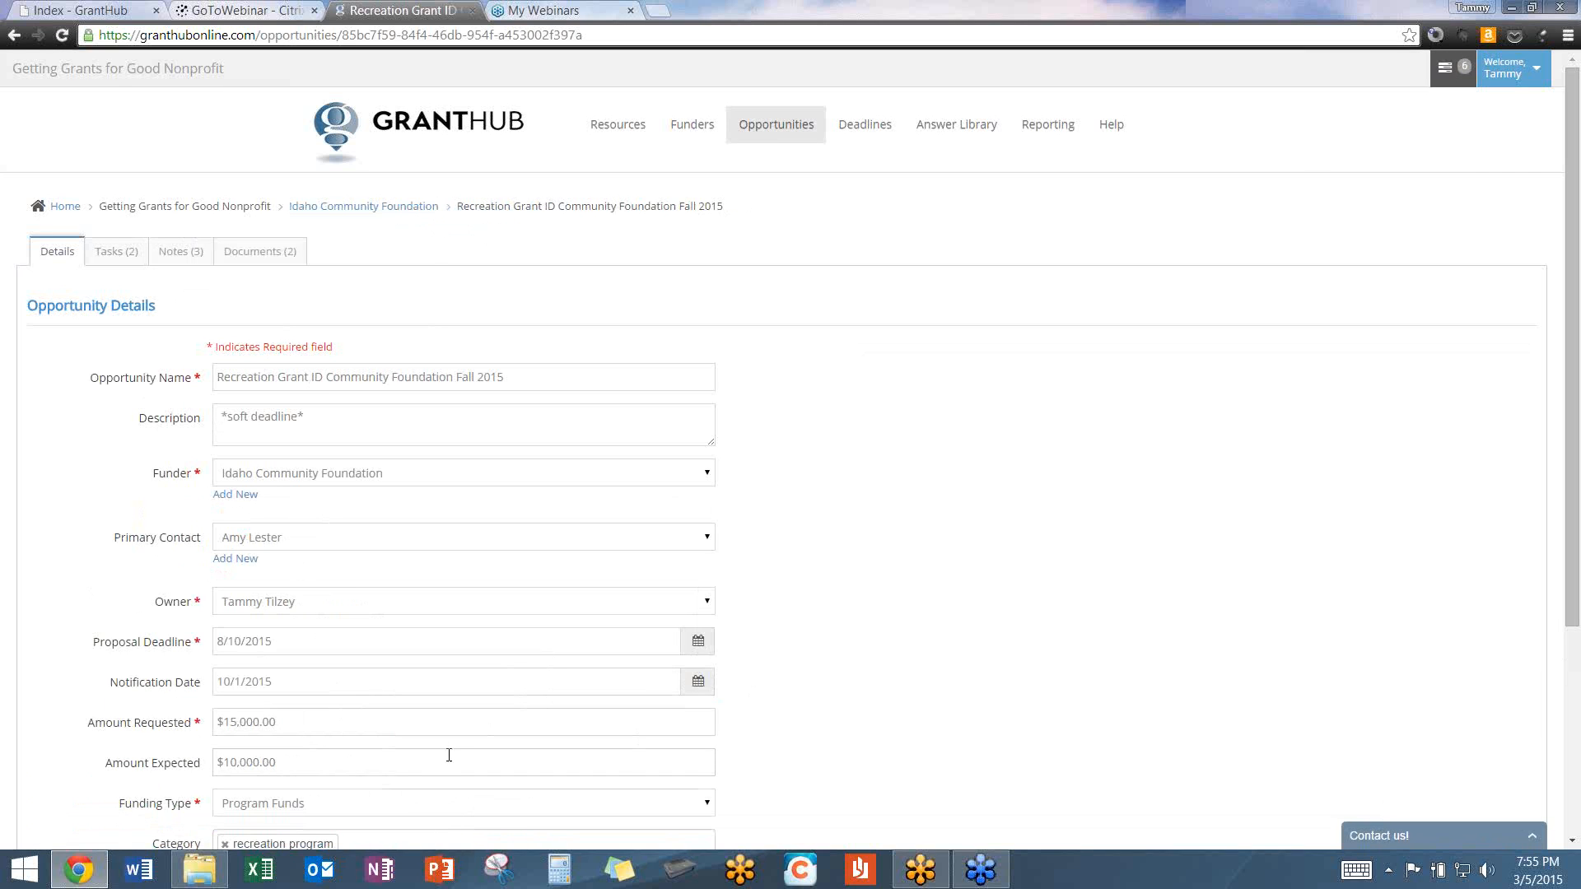
{"action": "scroll", "coordinate": [449, 746], "scroll_direction": "down", "scroll_amount": 2}
{"action": "scroll", "coordinate": [451, 745], "scroll_direction": "down", "scroll_amount": 1}
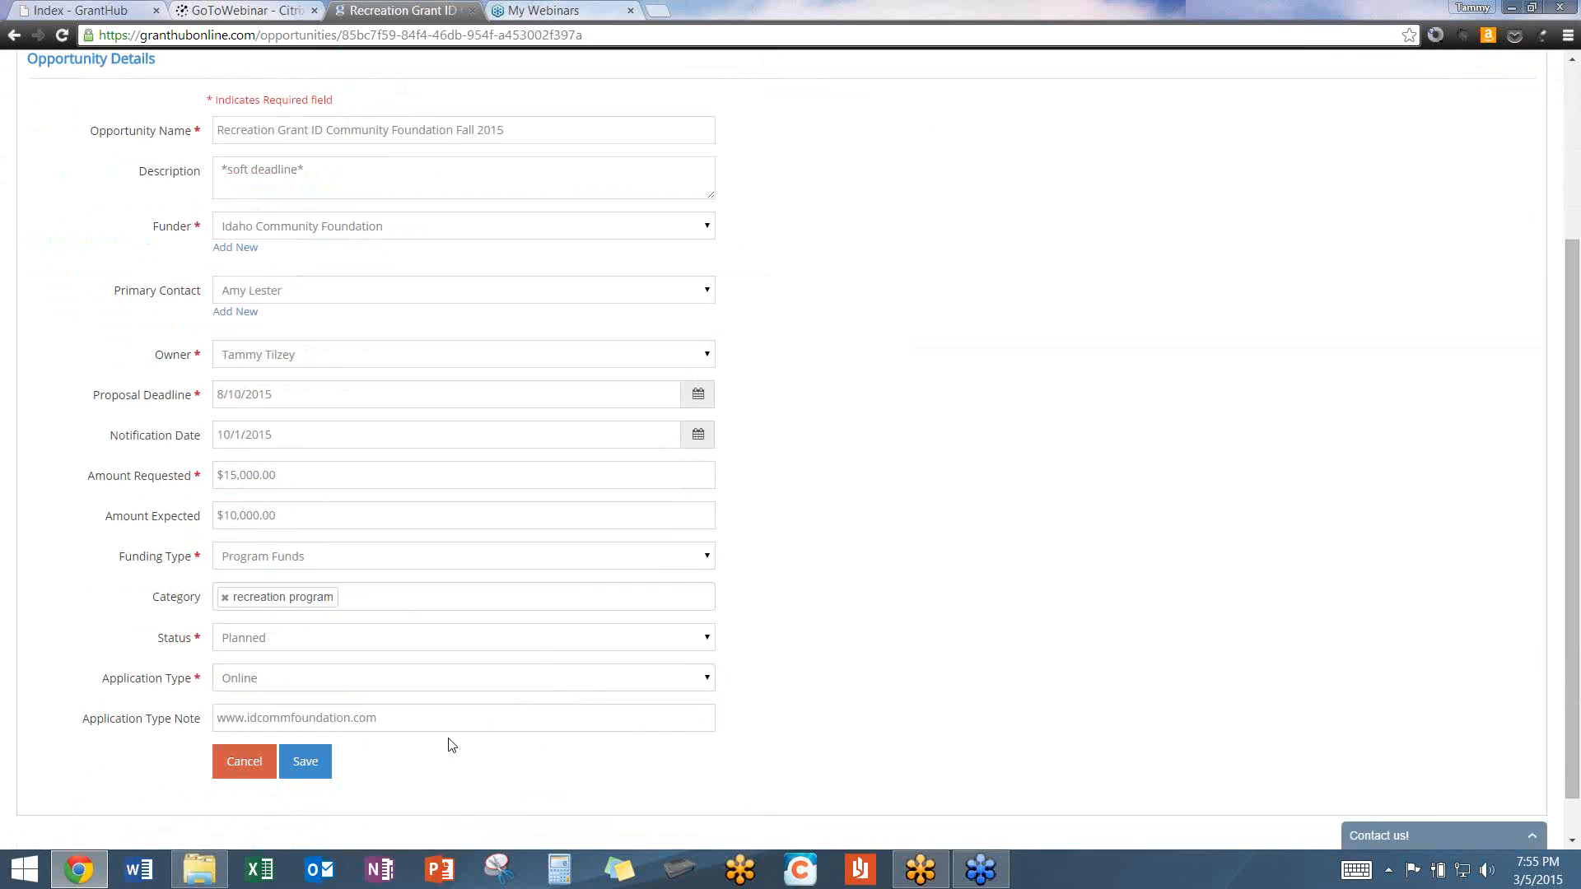
{"action": "left_click", "coordinate": [708, 639]}
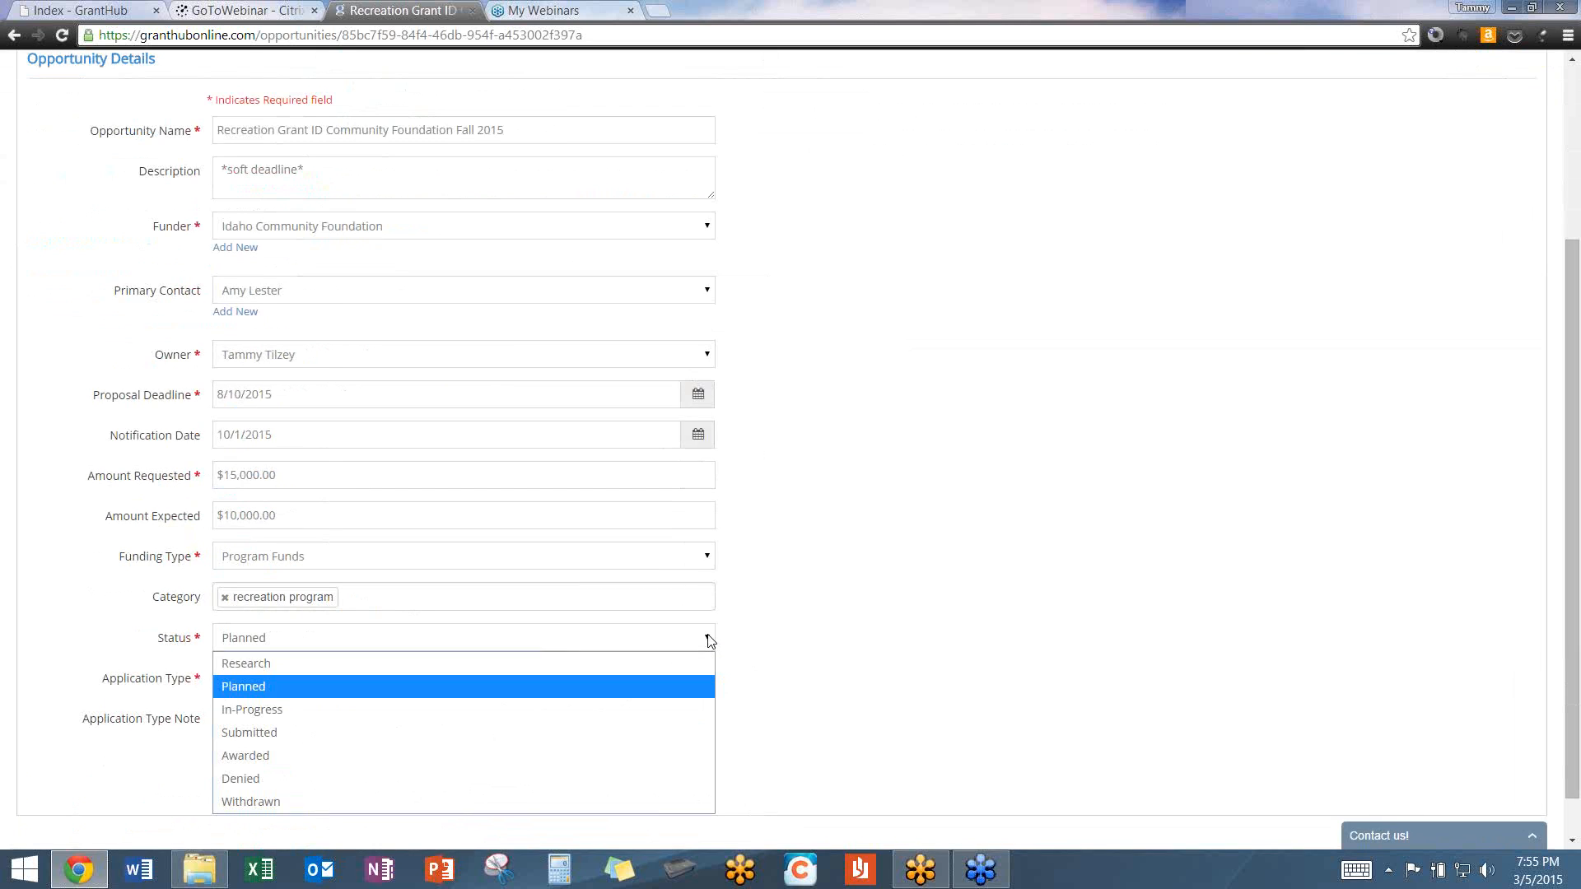
{"action": "left_click", "coordinate": [640, 770]}
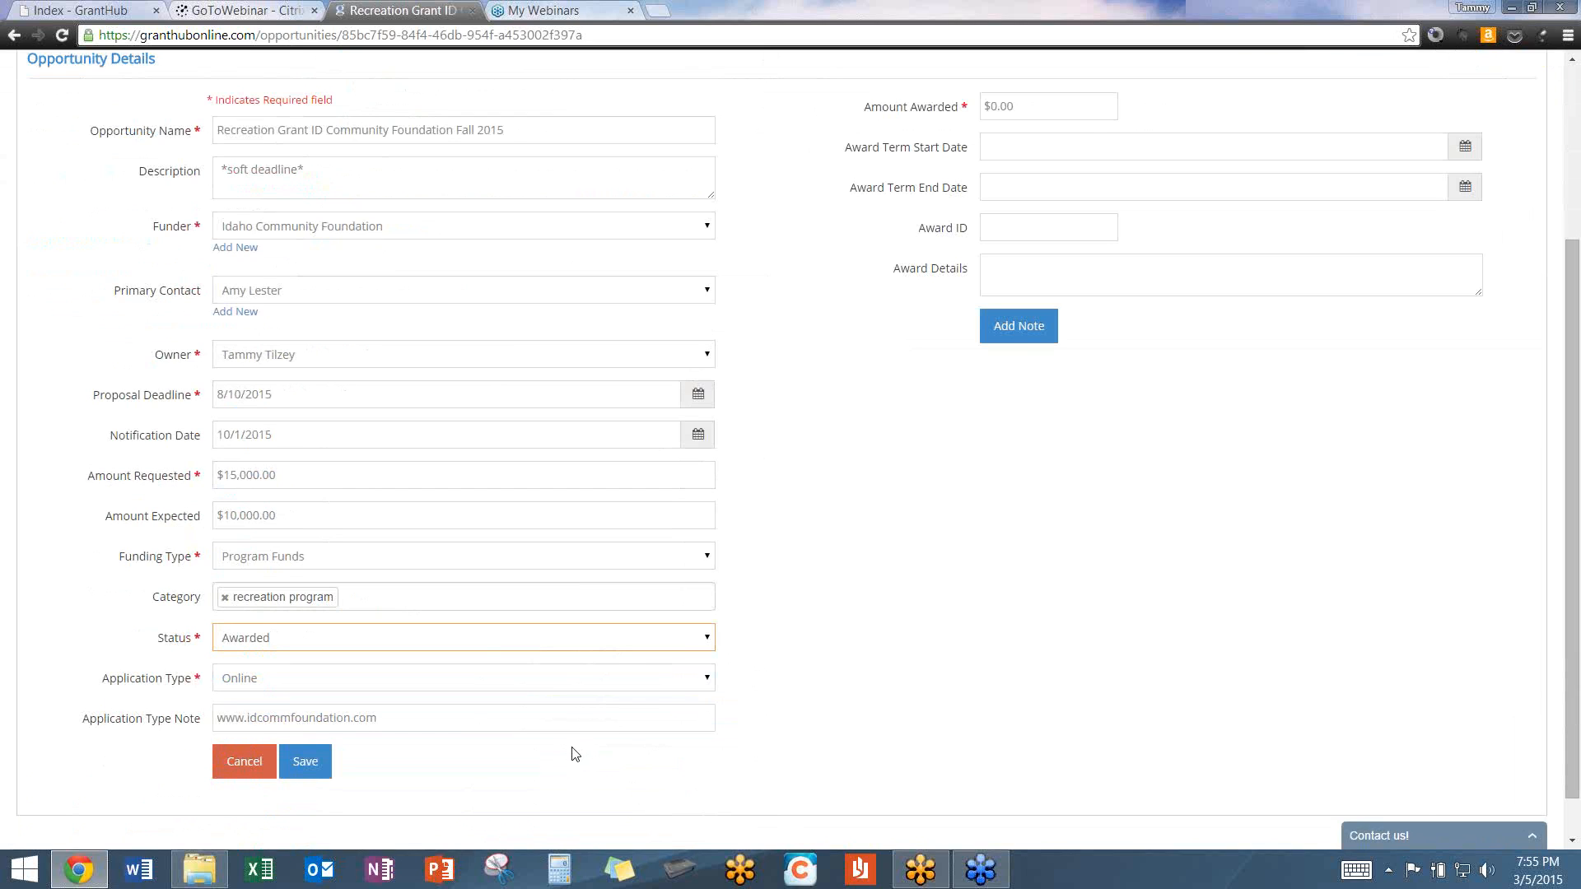
{"action": "left_click", "coordinate": [313, 773]}
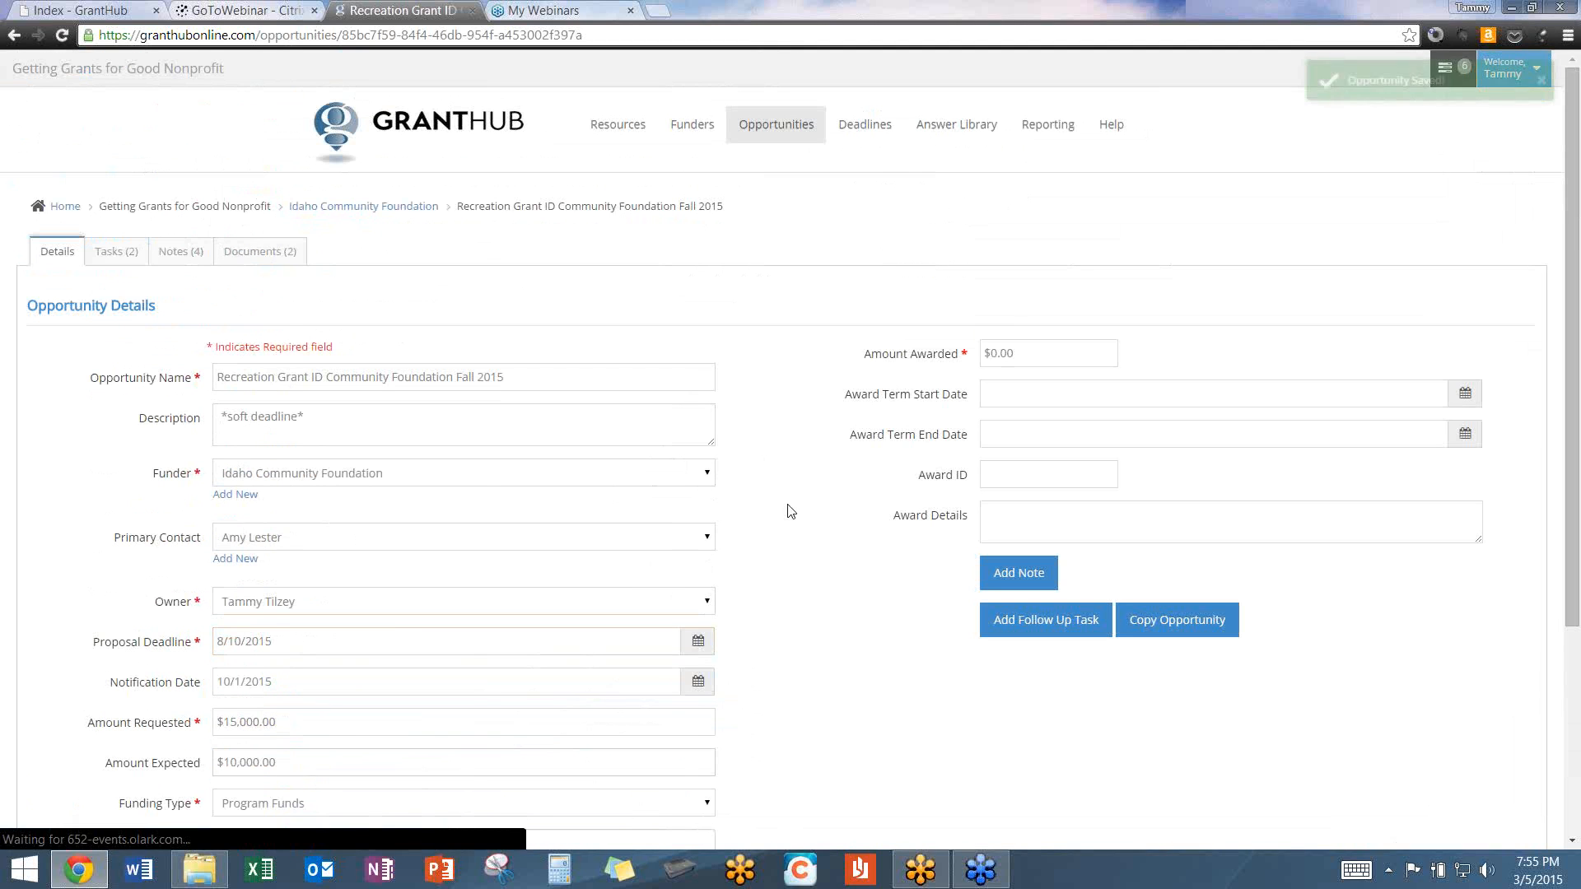
Set the opportunity's awarded amount to $10,000.
{"action": "left_click_drag", "start_coordinate": [1031, 353], "coordinate": [980, 357]}
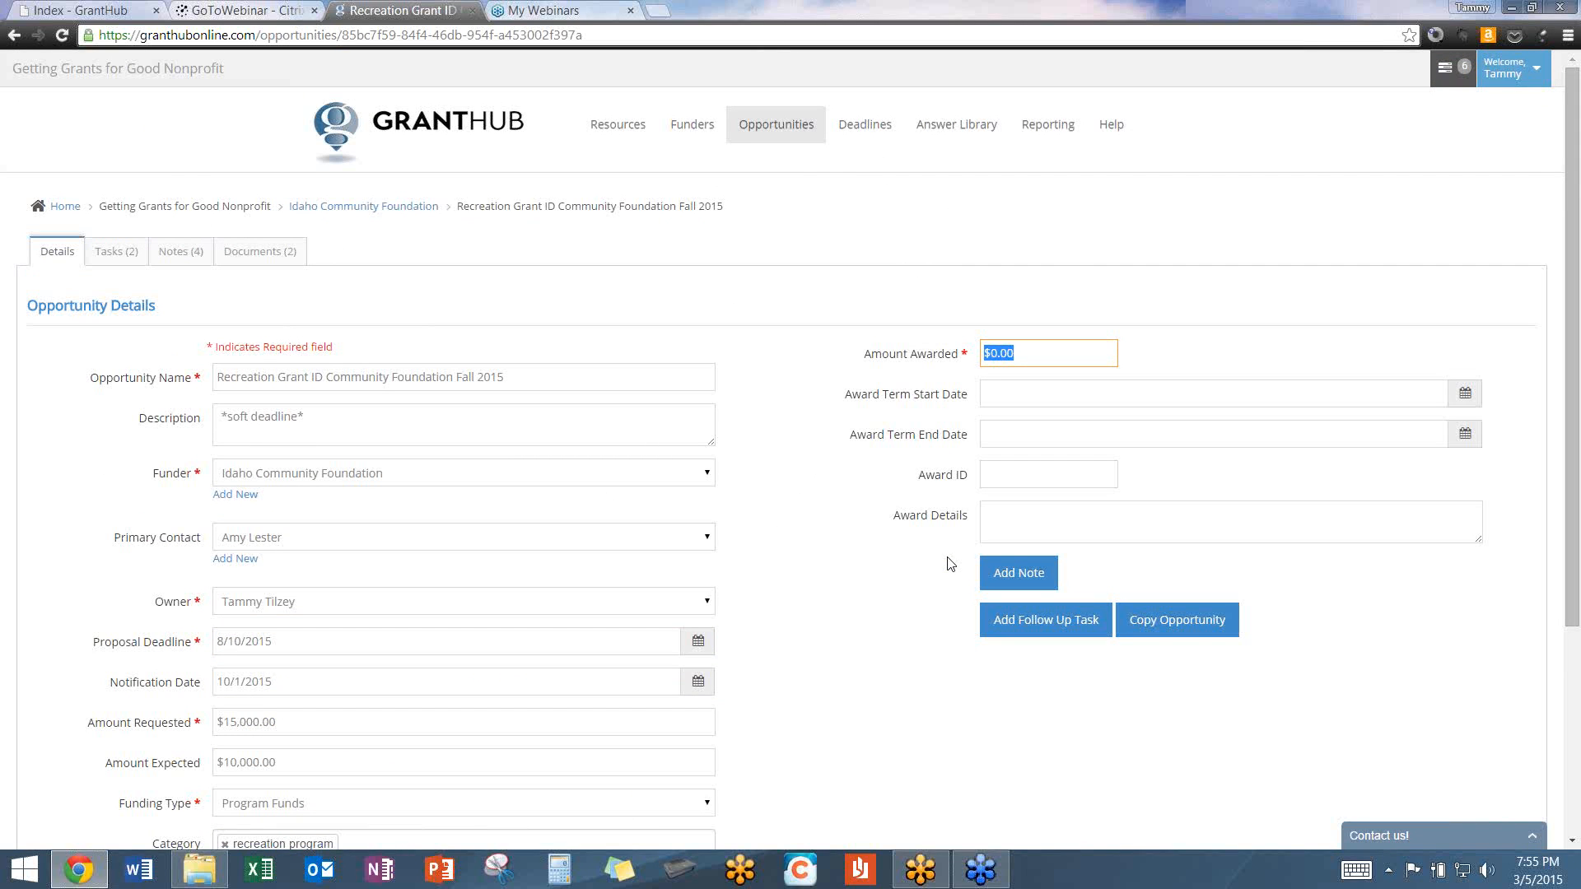
{"action": "type", "text": "10000"}
{"action": "left_click", "coordinate": [814, 482]}
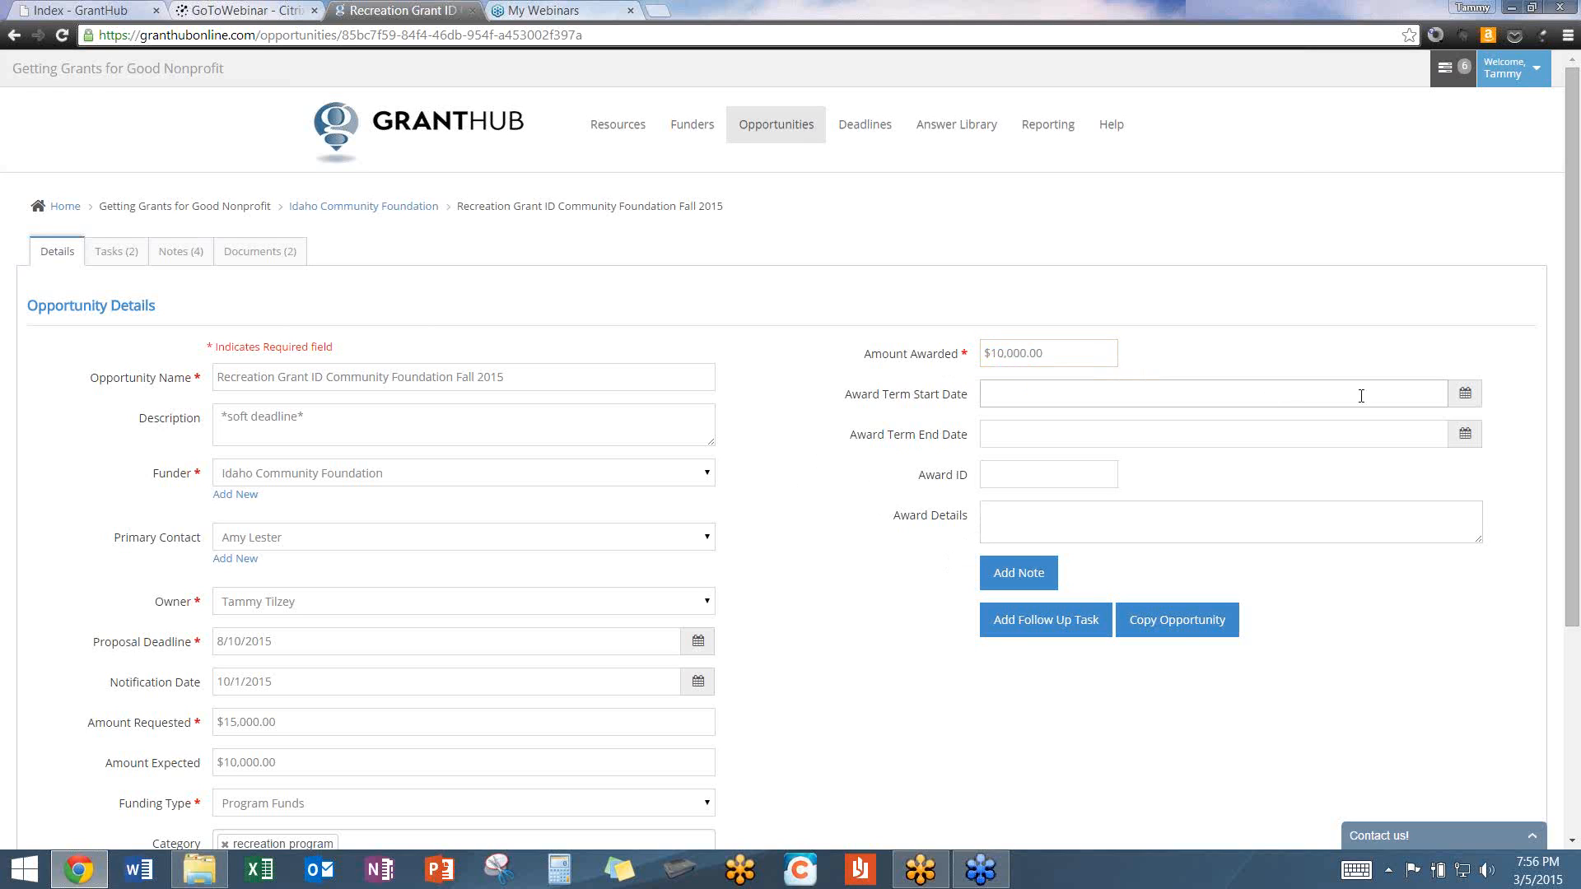
Set the award term start date to 09/01/2015.
{"action": "left_click", "coordinate": [1465, 399]}
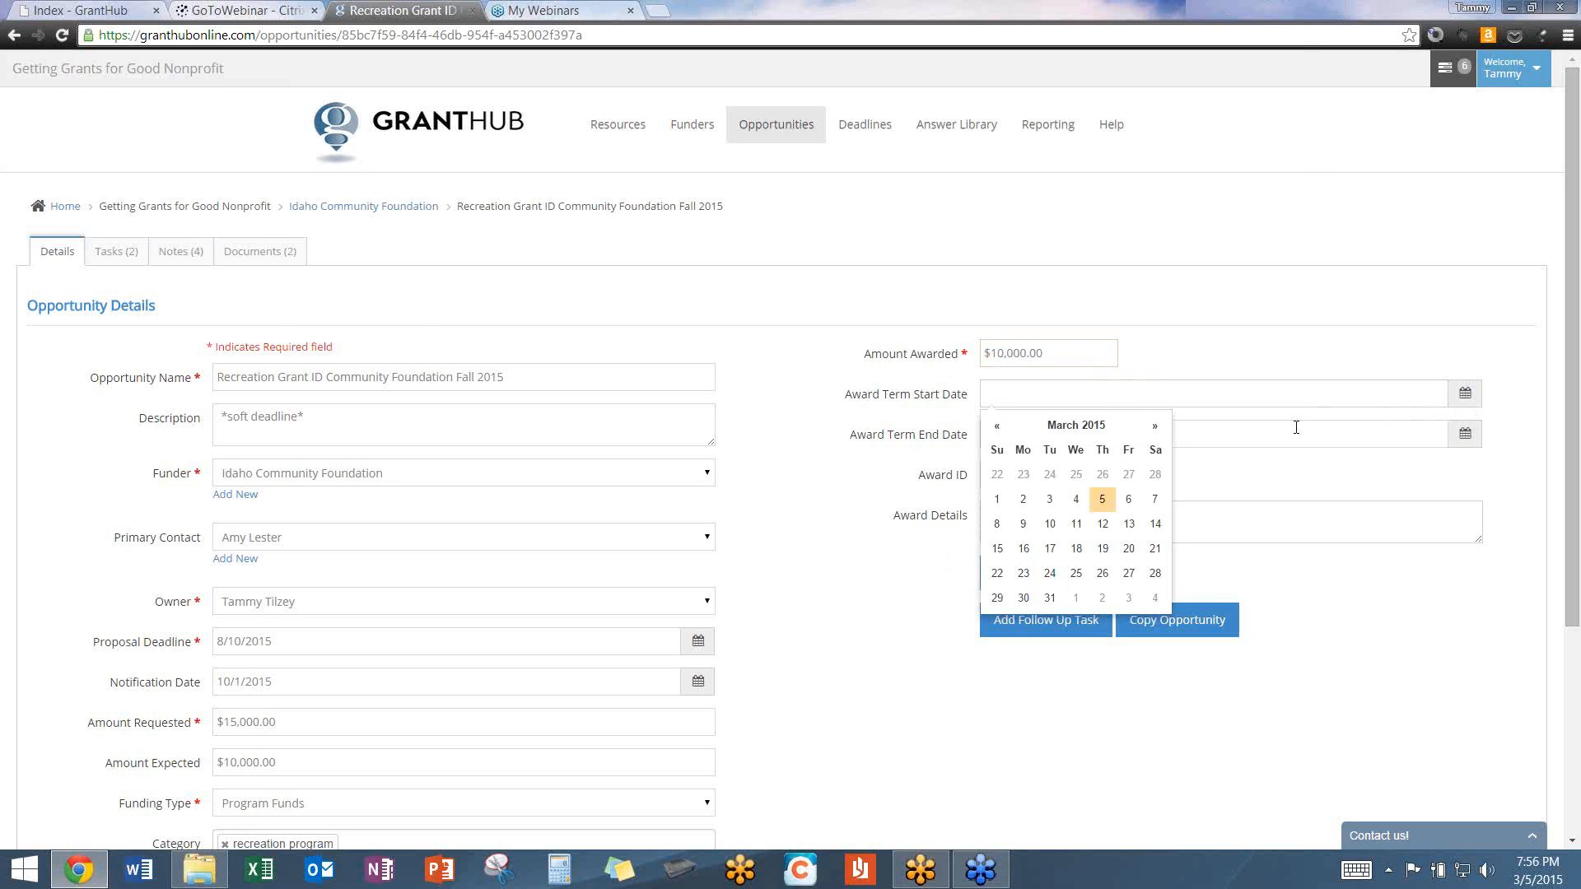
{"action": "left_click", "coordinate": [1155, 429]}
{"action": "left_click", "coordinate": [1155, 427]}
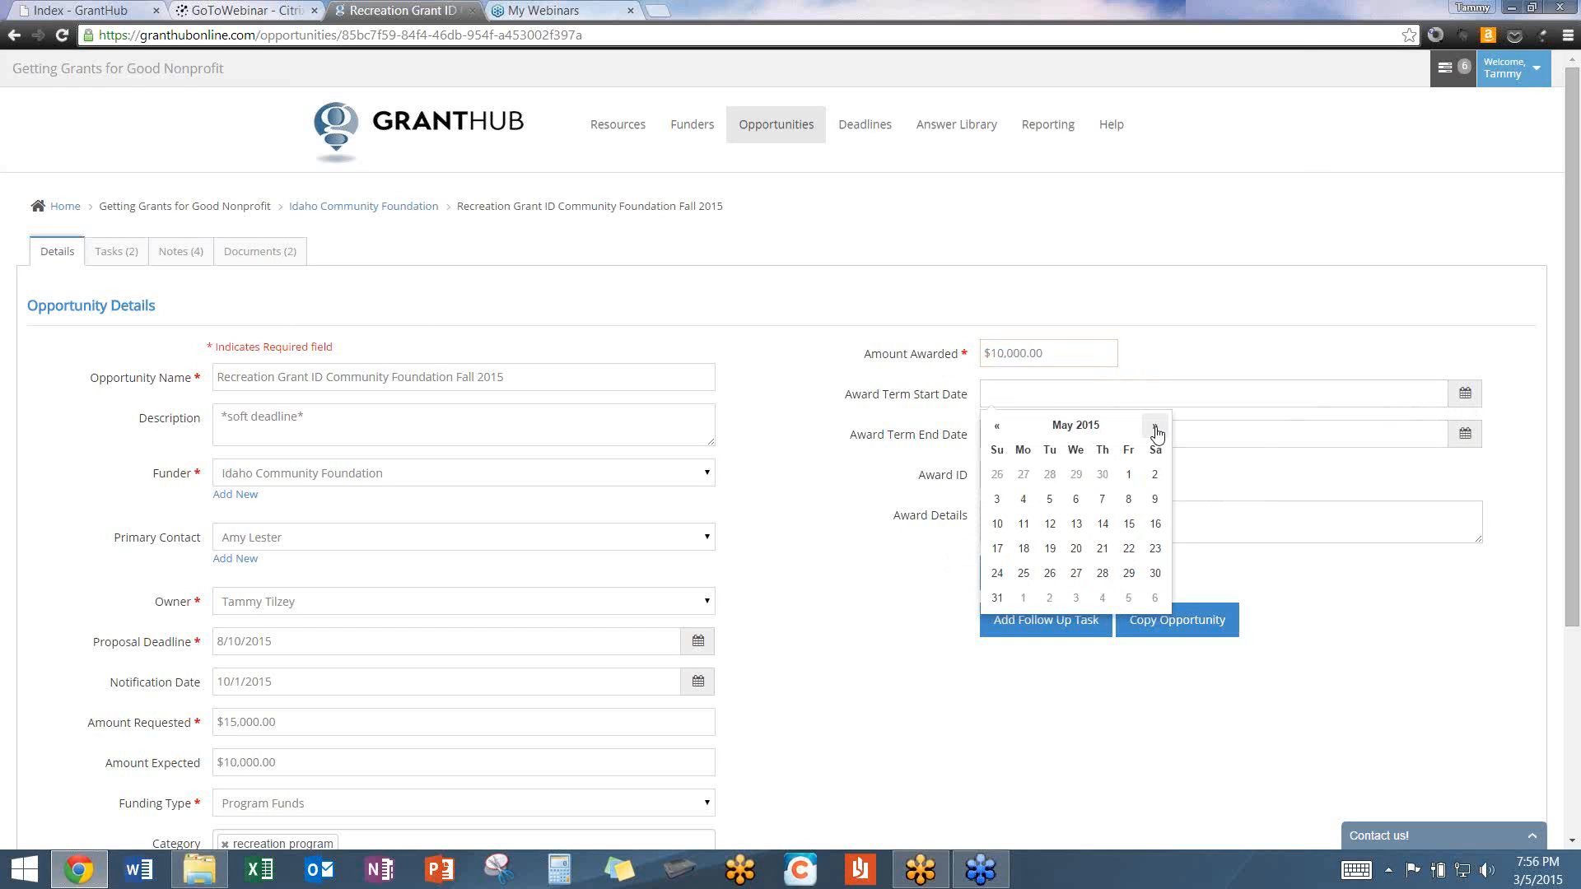
{"action": "left_click", "coordinate": [1155, 427]}
{"action": "left_click", "coordinate": [1156, 426]}
{"action": "left_click", "coordinate": [1155, 426]}
{"action": "left_click", "coordinate": [1156, 427]}
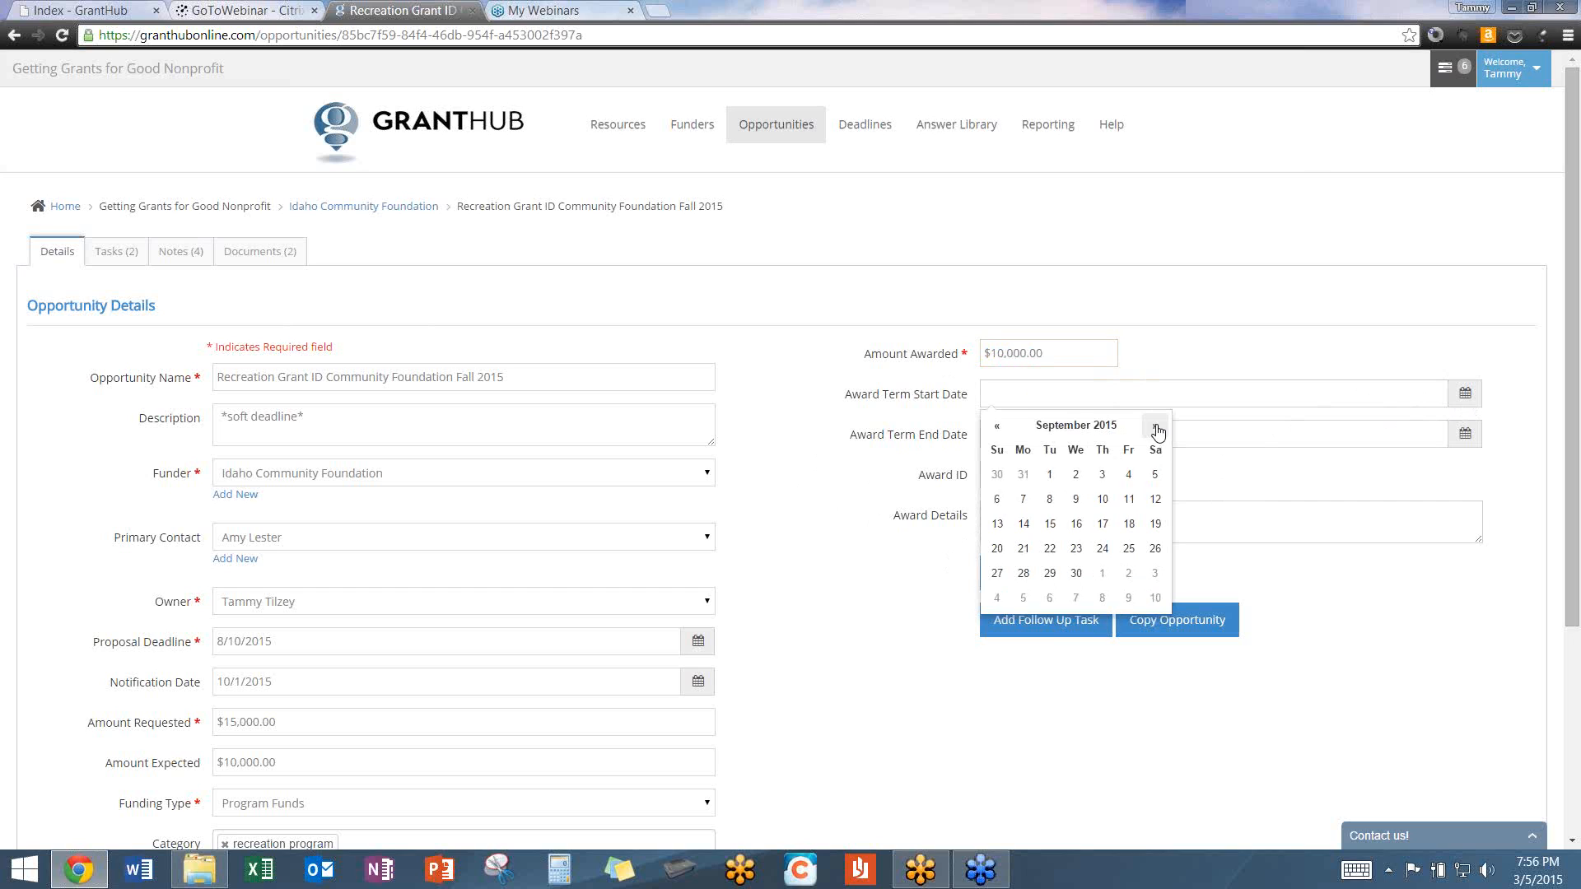
{"action": "left_click", "coordinate": [1049, 476]}
Set the award term end date to 08/31/2016.
{"action": "left_click", "coordinate": [1270, 436]}
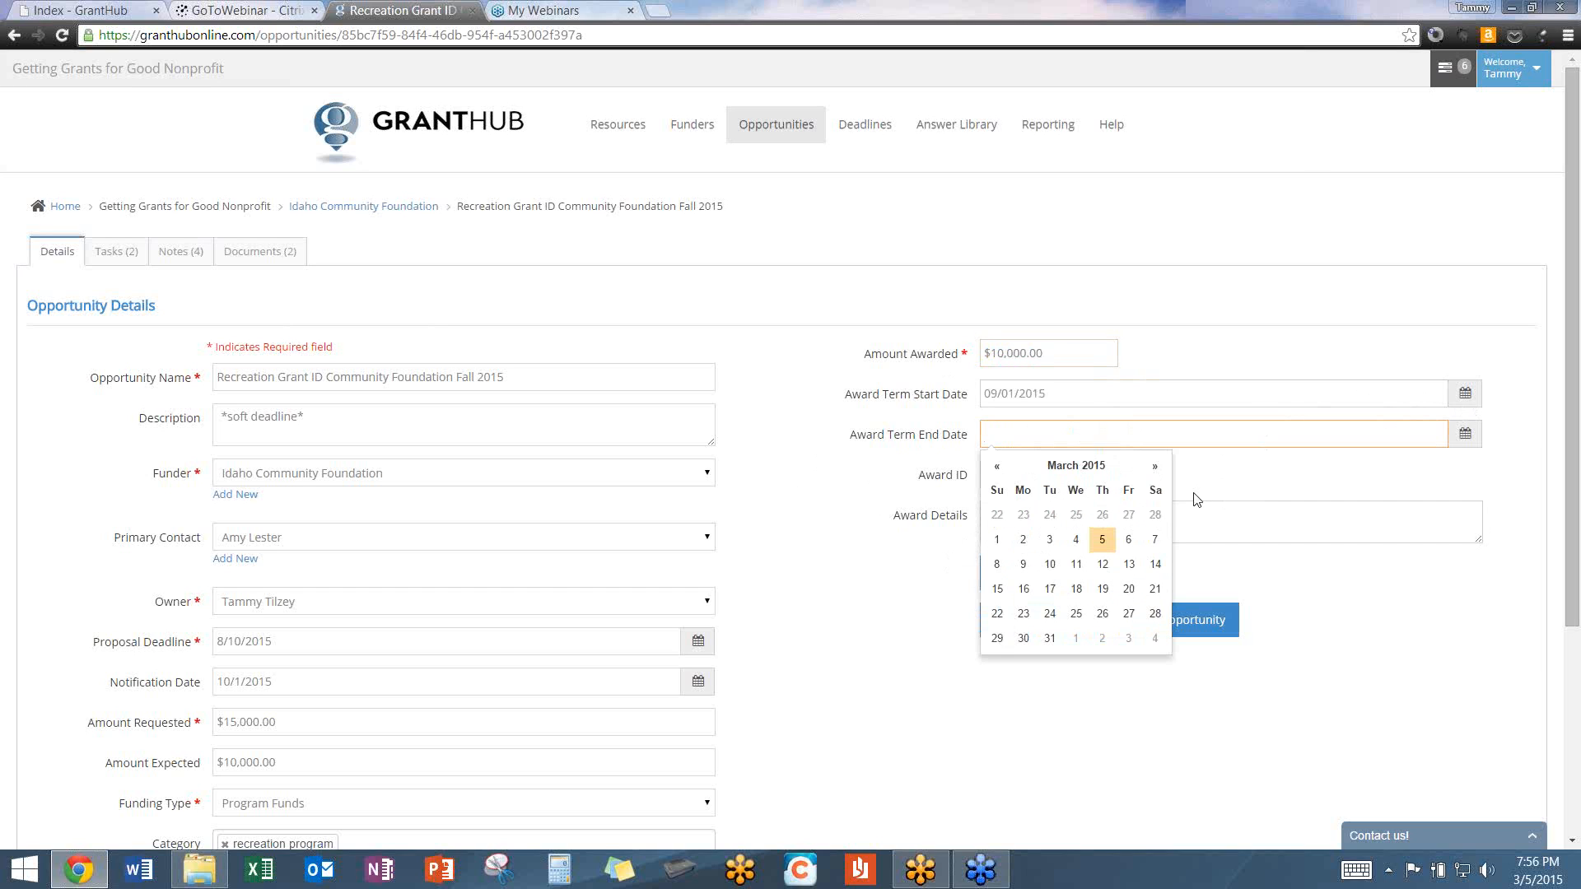
{"action": "left_click", "coordinate": [1154, 468]}
{"action": "left_click", "coordinate": [1154, 467]}
{"action": "left_click", "coordinate": [1154, 468]}
{"action": "left_click", "coordinate": [1154, 468]}
{"action": "left_click", "coordinate": [1154, 467]}
{"action": "left_click", "coordinate": [1154, 467]}
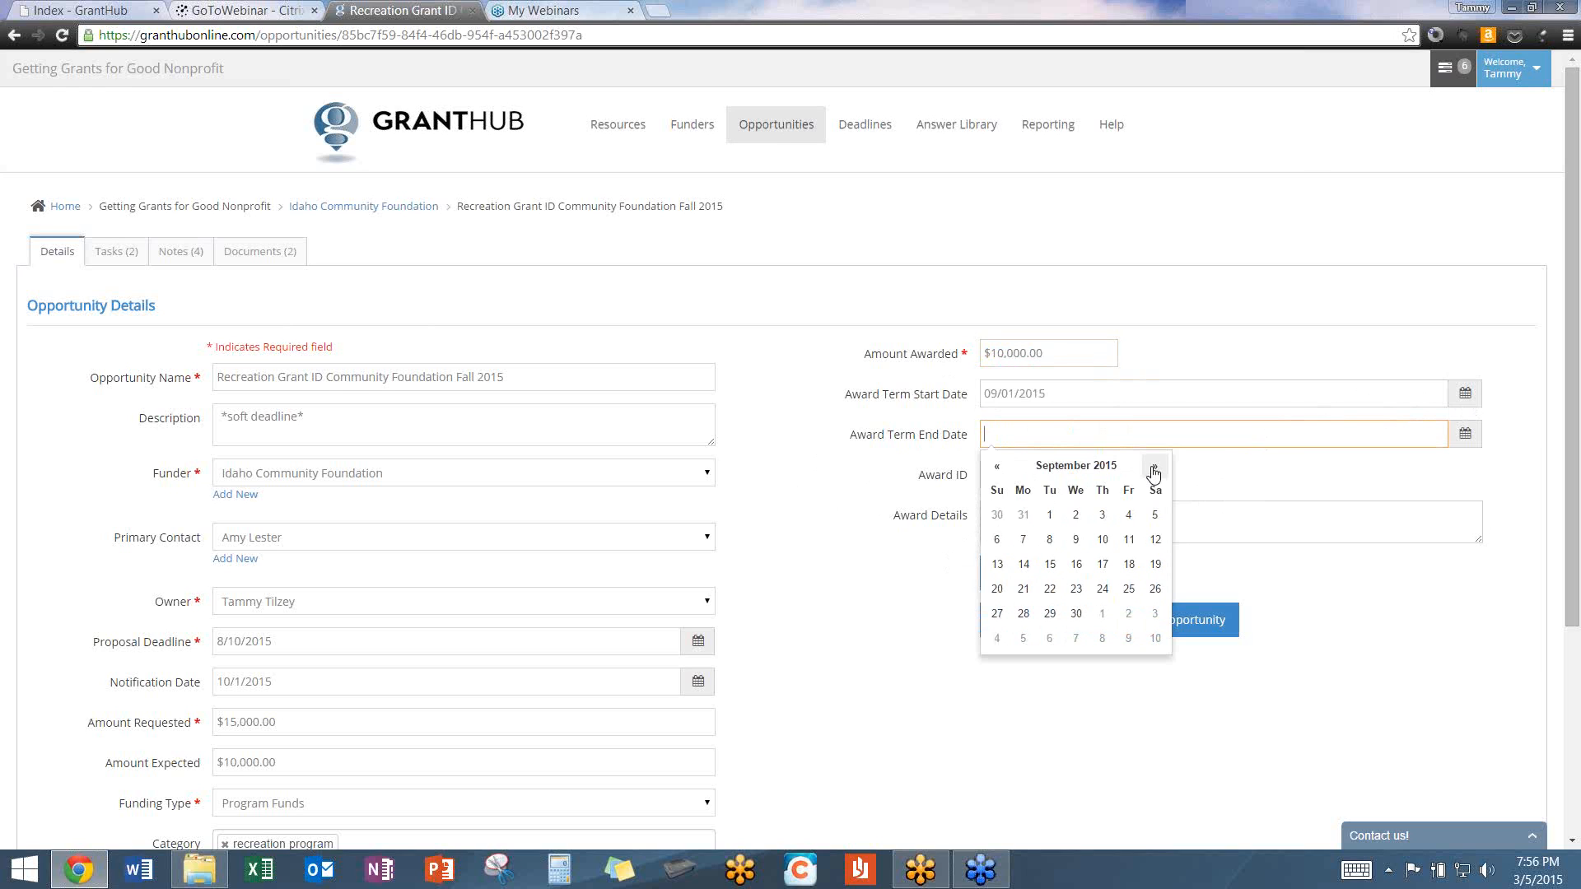
{"action": "left_click", "coordinate": [1024, 516]}
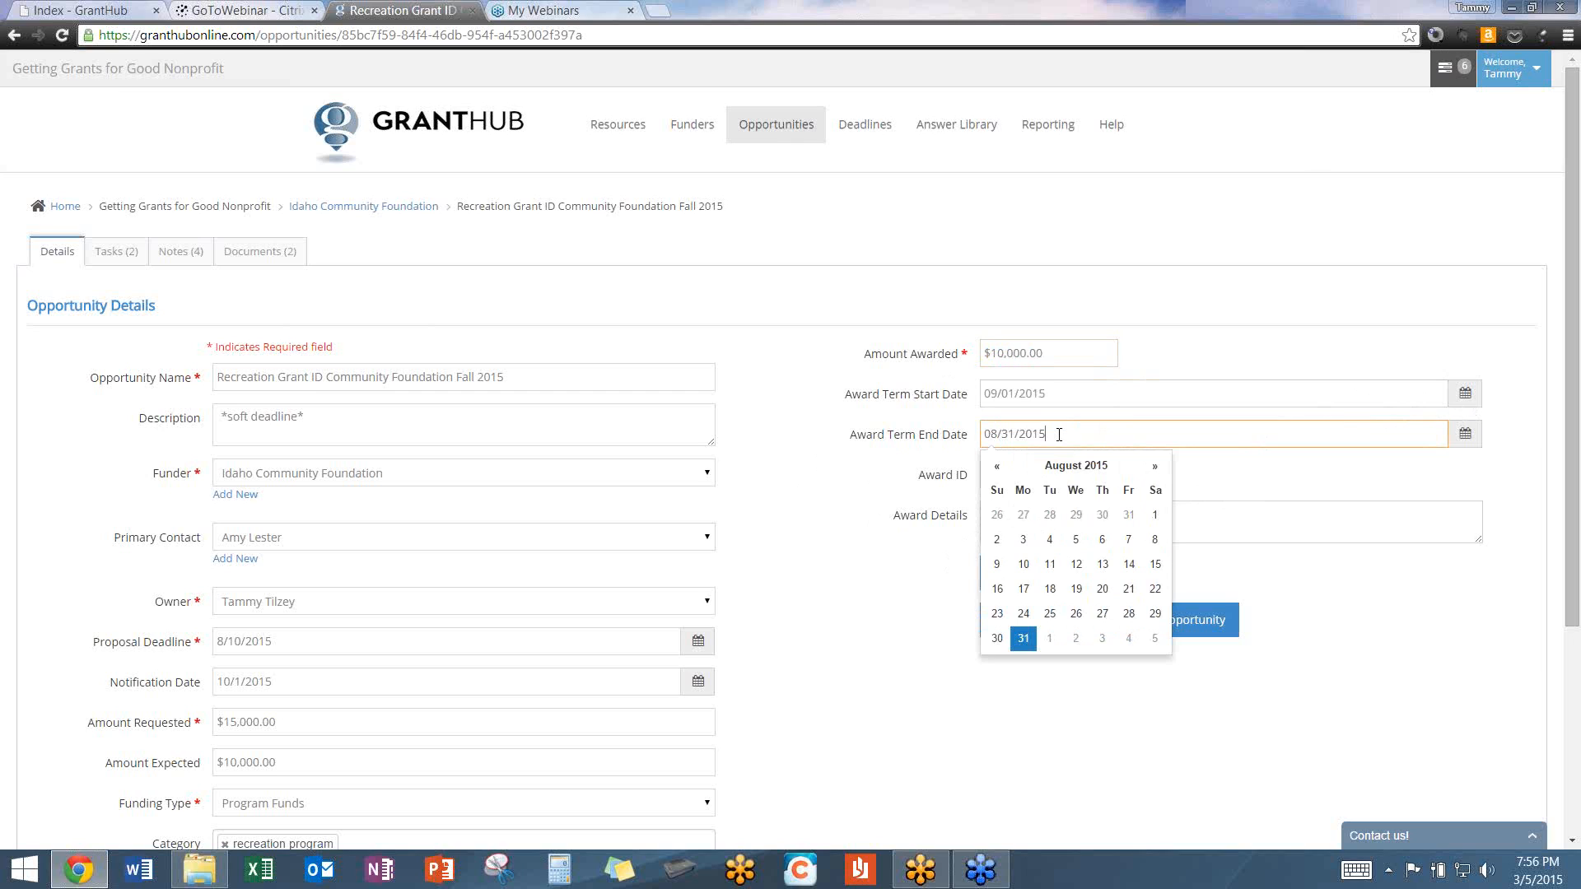
{"action": "key", "text": "BackSpace"}
{"action": "type", "text": "6"}
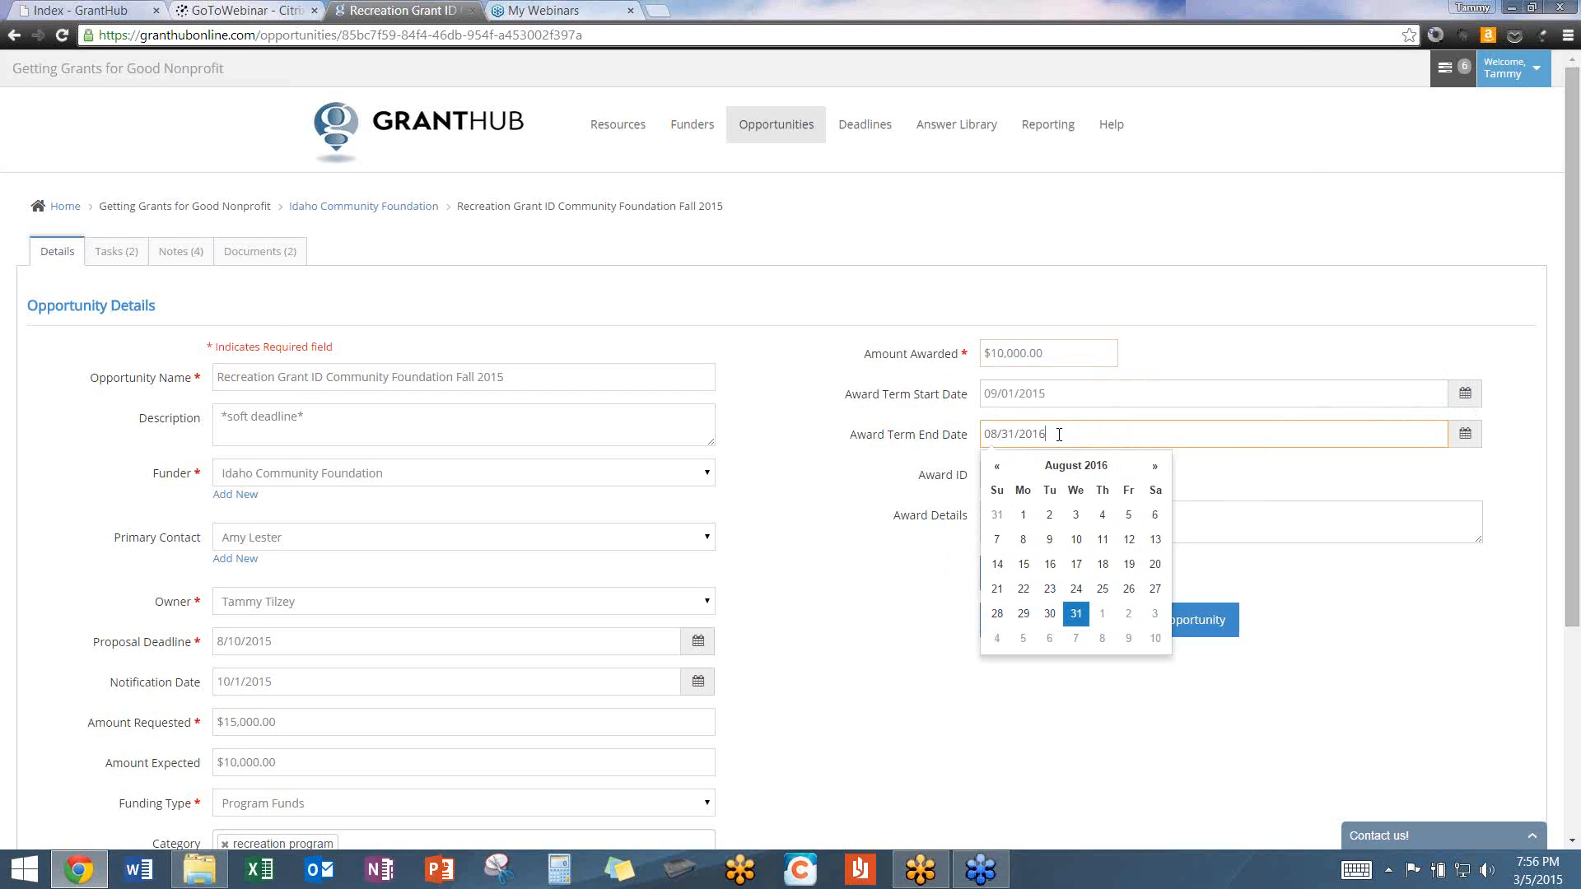
{"action": "left_click", "coordinate": [1235, 479]}
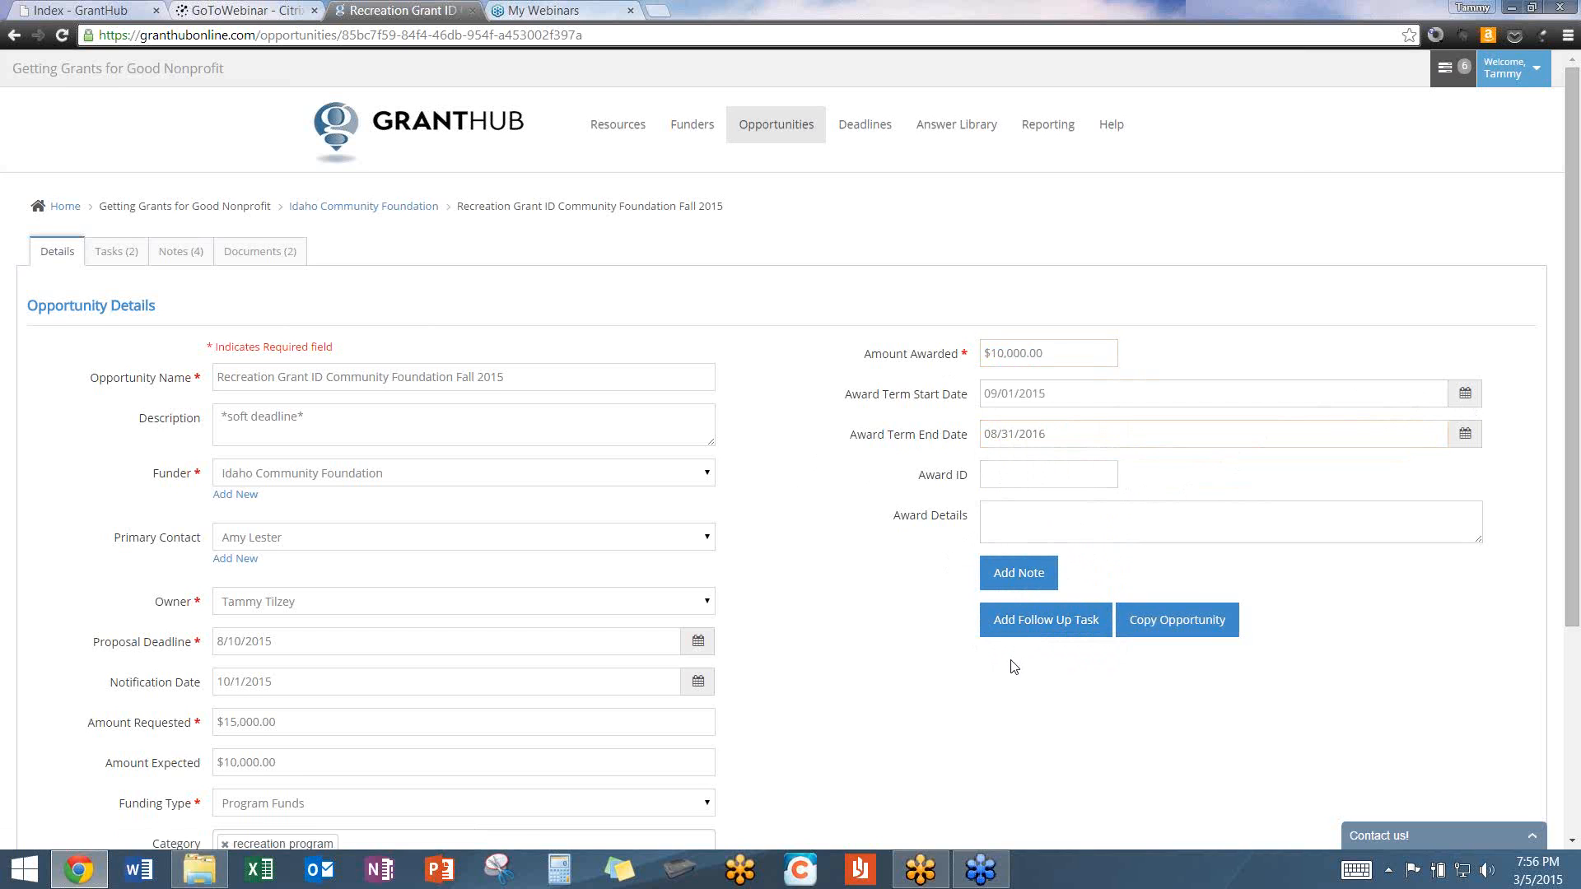
Add a follow-up task named "Mid year report due" with deadline 03/01/2016, assigned to the opportunity's owner.
{"action": "left_click", "coordinate": [1035, 622]}
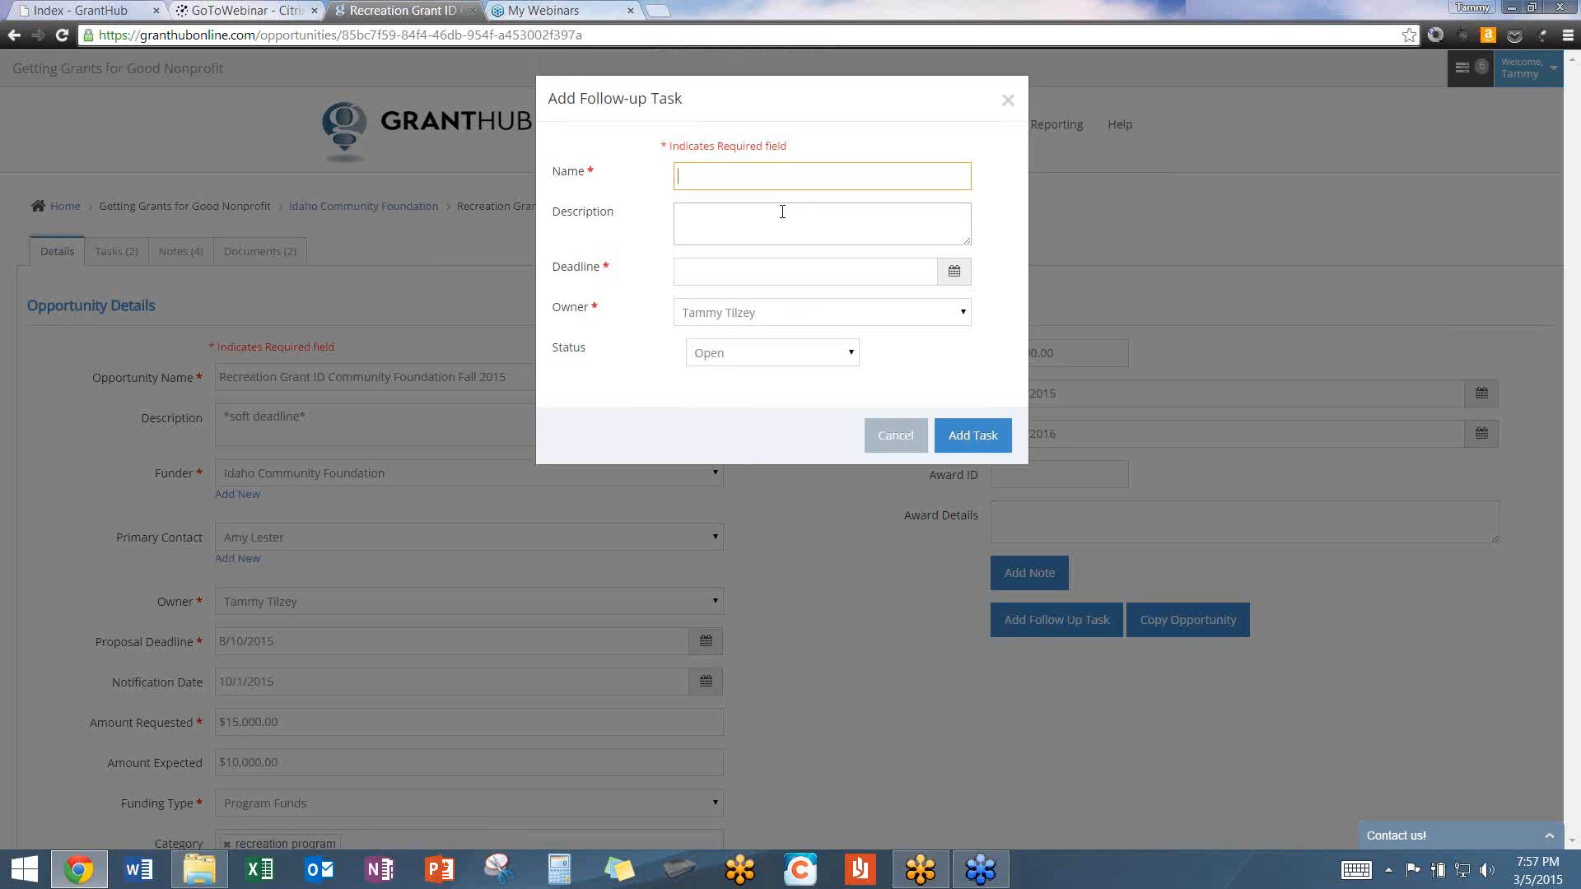
{"action": "type", "text": "Mid year report due"}
{"action": "left_click", "coordinate": [954, 275]}
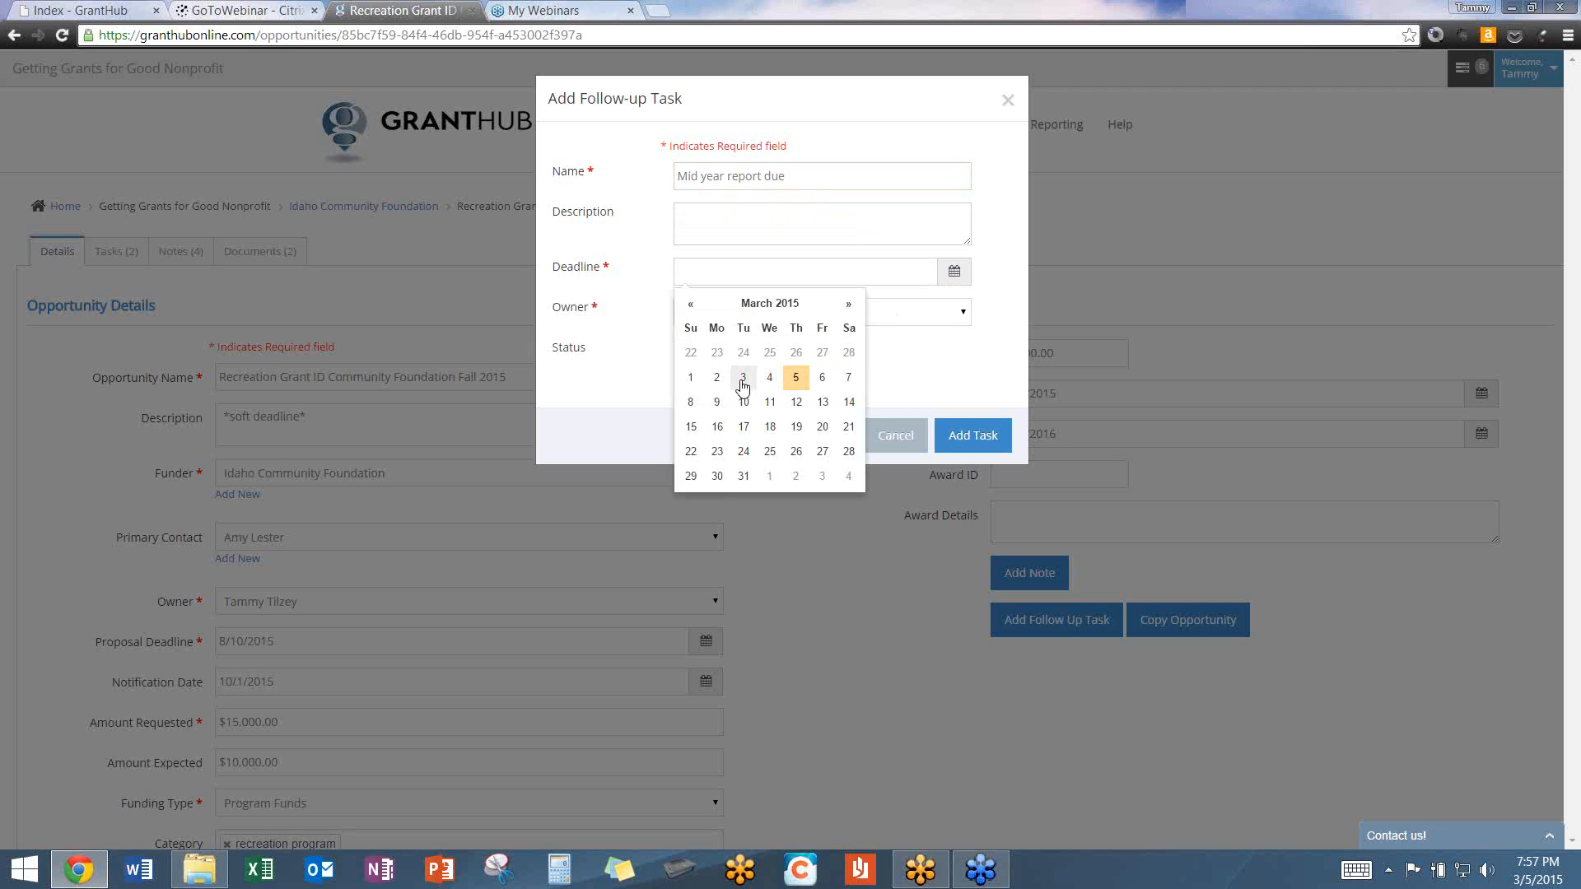
{"action": "left_click", "coordinate": [692, 378]}
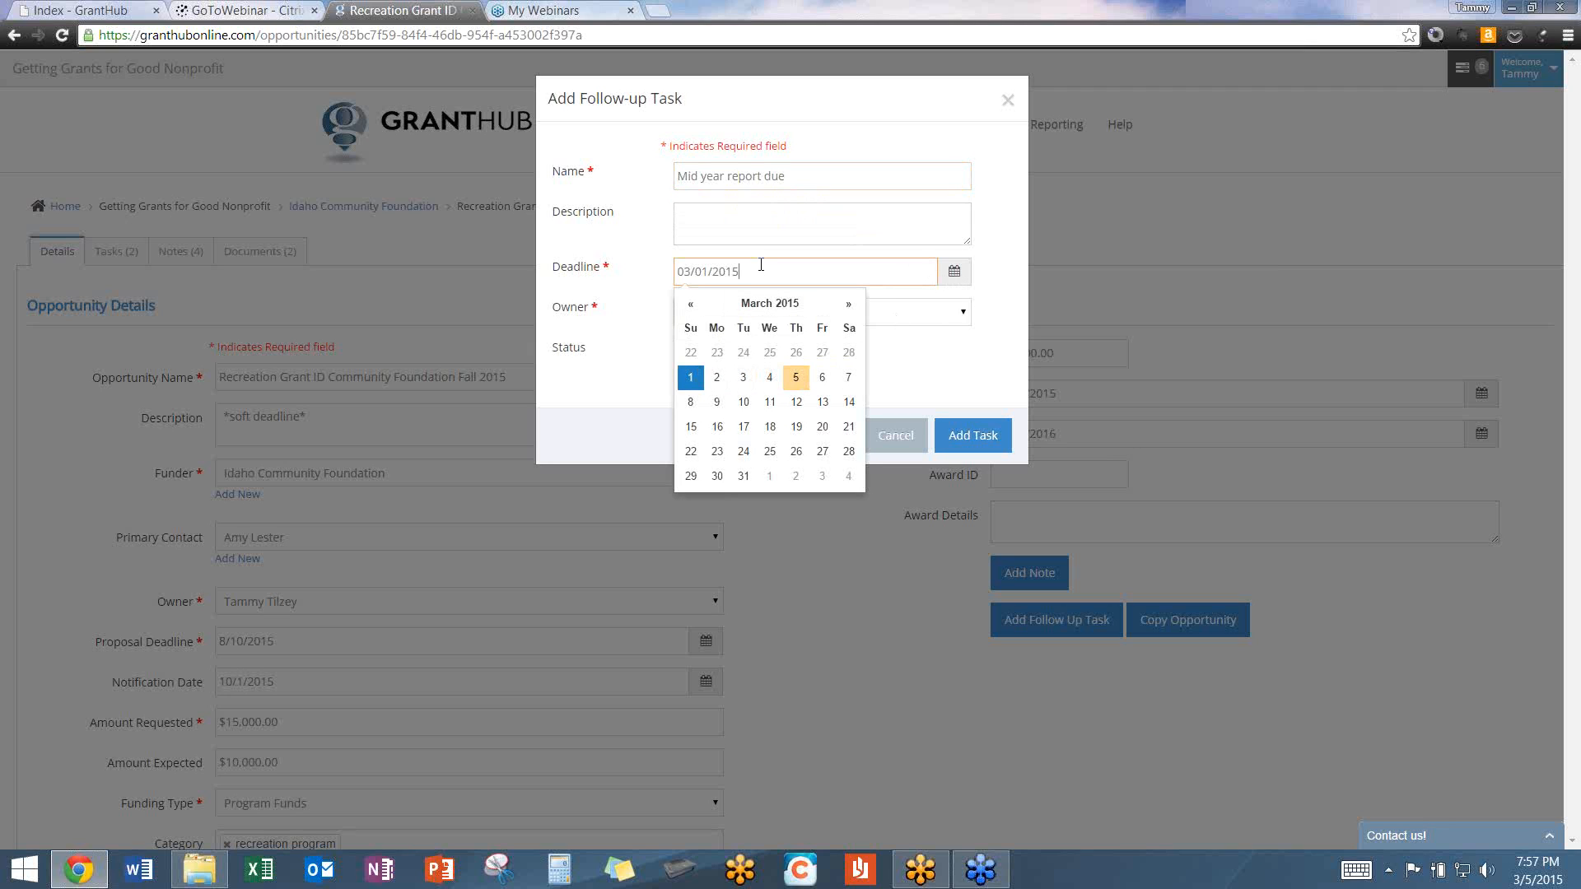
{"action": "key", "text": "BackSpace"}
{"action": "type", "text": "6"}
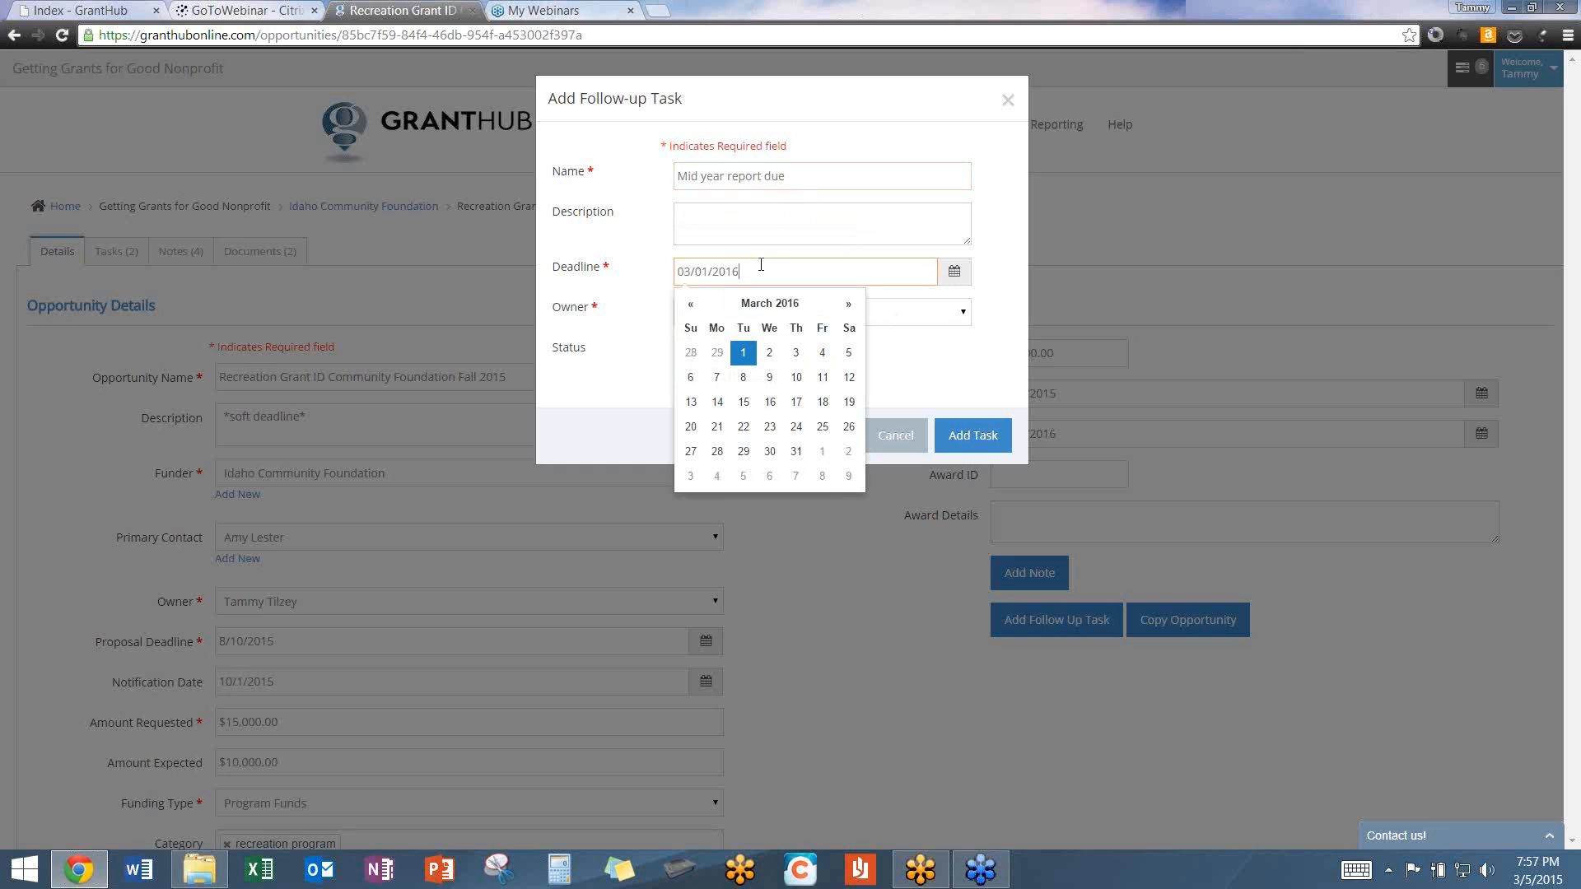
{"action": "left_click", "coordinate": [913, 313]}
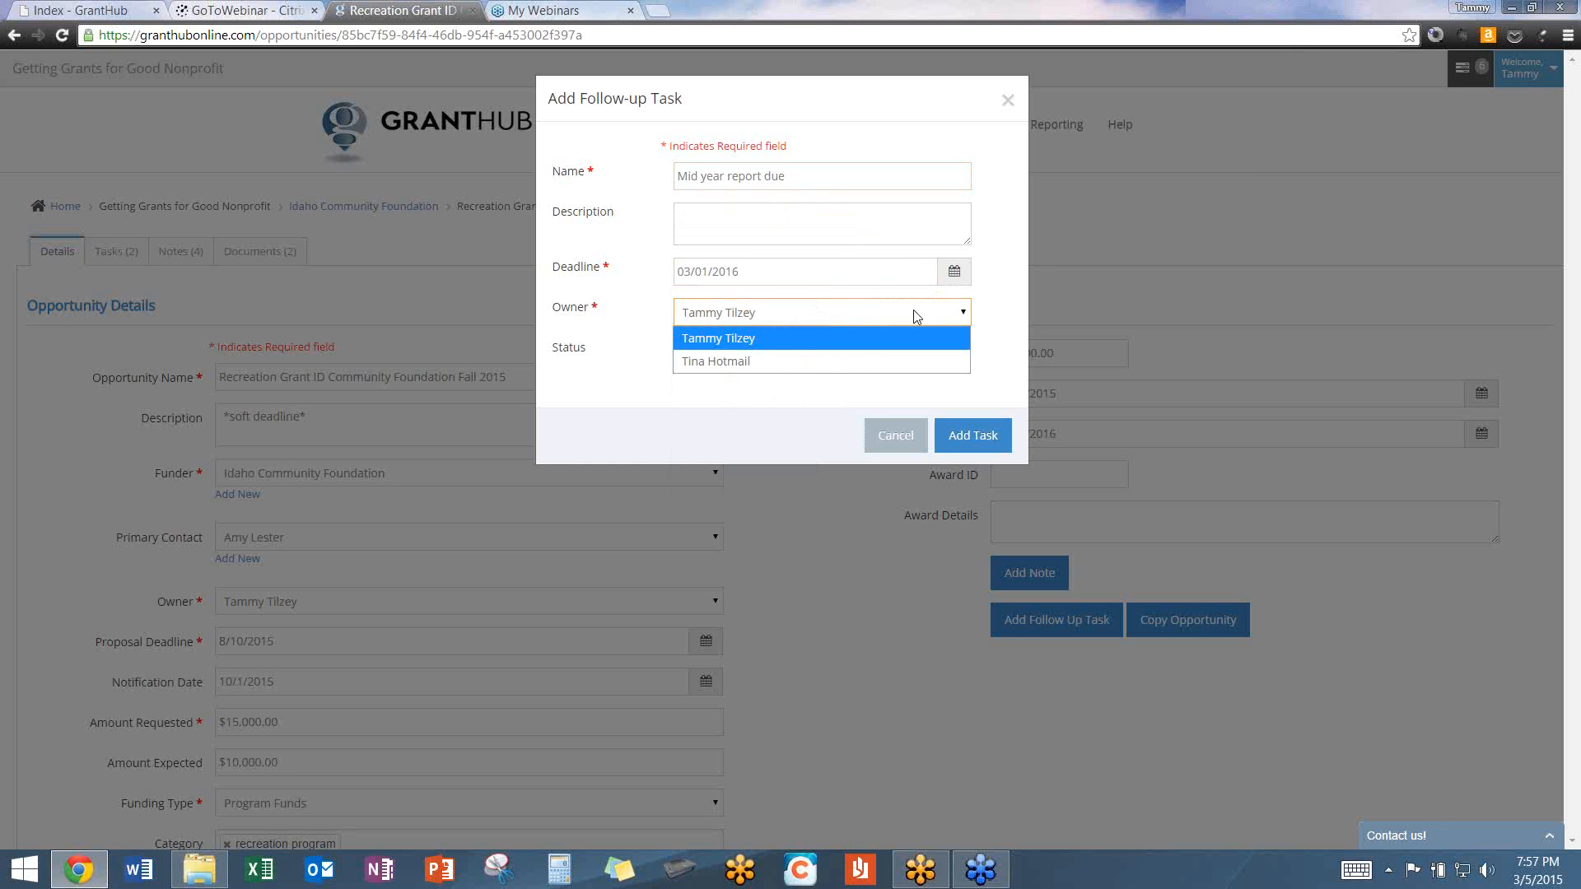
{"action": "left_click", "coordinate": [764, 337]}
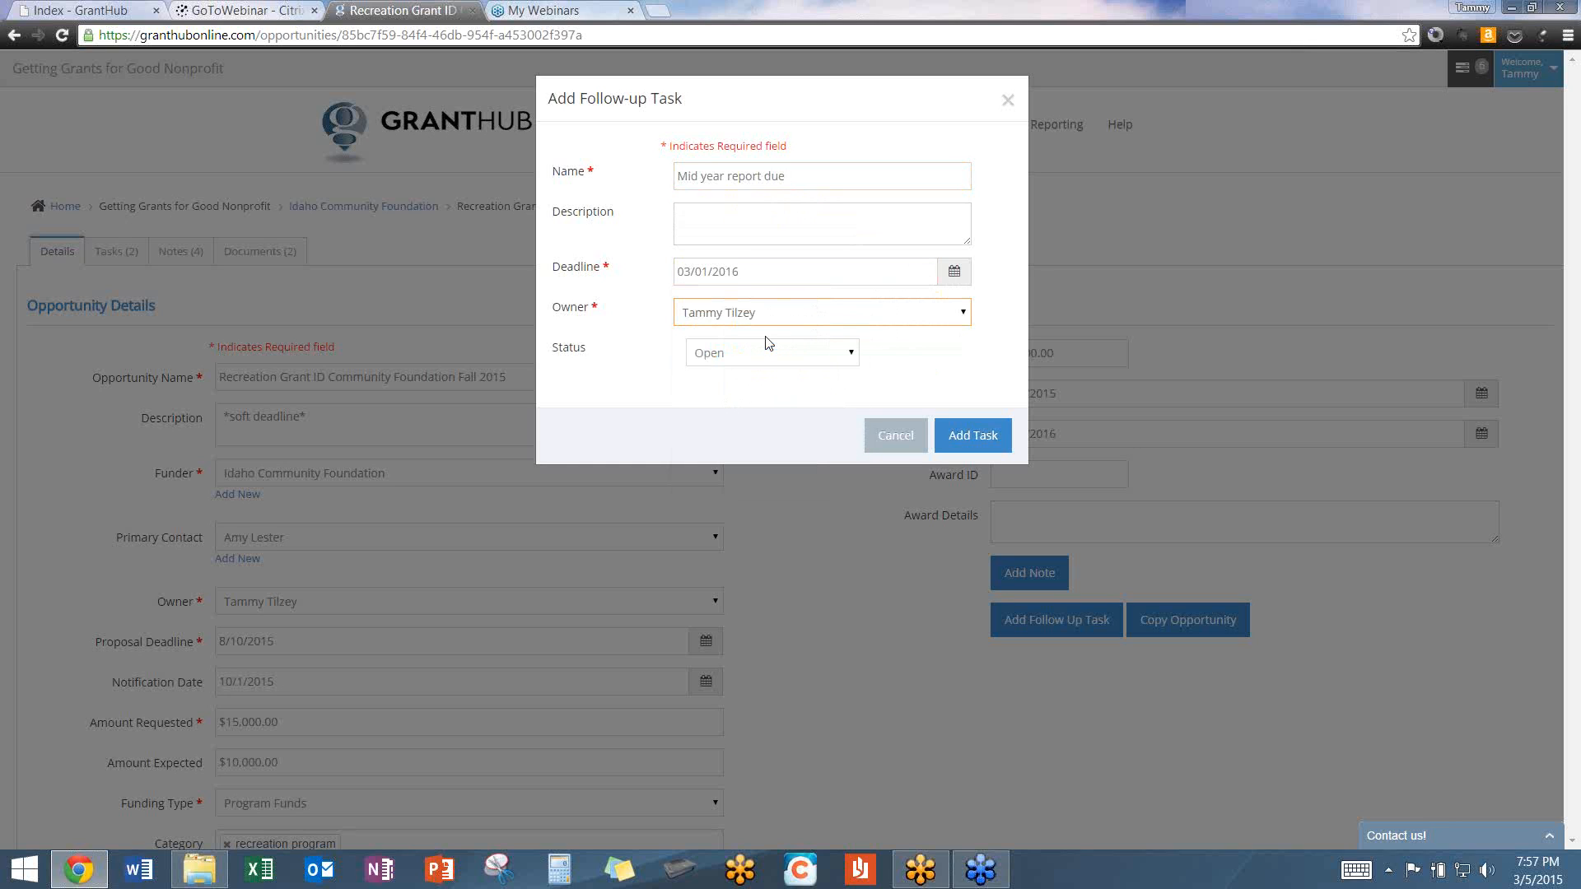
{"action": "left_click", "coordinate": [972, 445]}
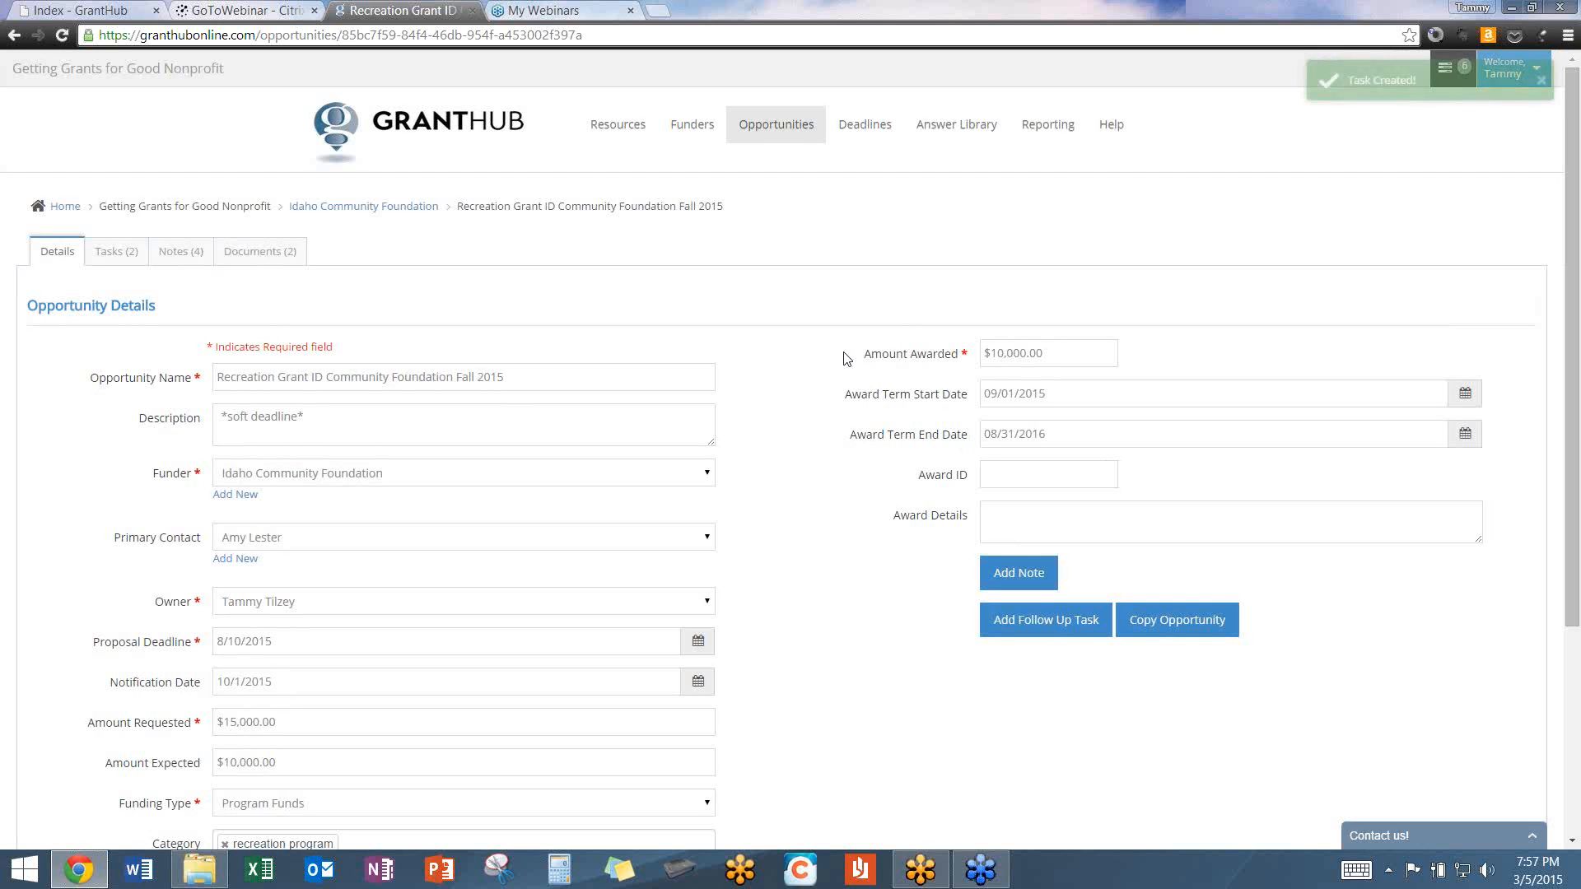
Add a follow-up task named "end of grant report for recreation program" with deadline 06/30/2016.
{"action": "left_click", "coordinate": [1065, 620]}
{"action": "left_click", "coordinate": [747, 175]}
{"action": "type", "text": "end"}
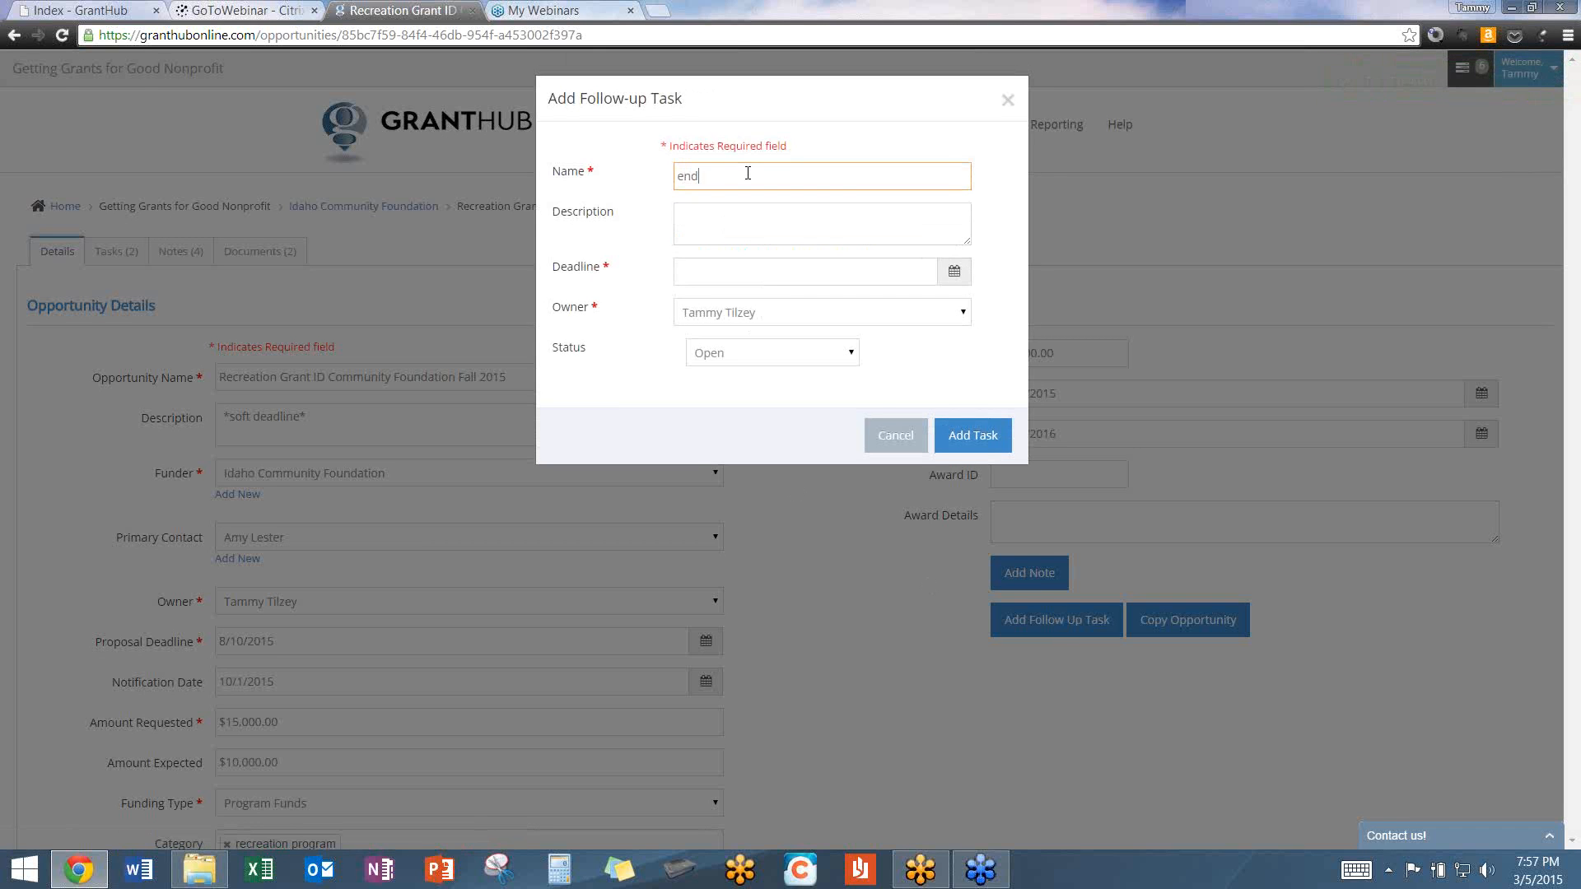
{"action": "type", "text": " of grant report for recreation program"}
{"action": "left_click", "coordinate": [954, 274]}
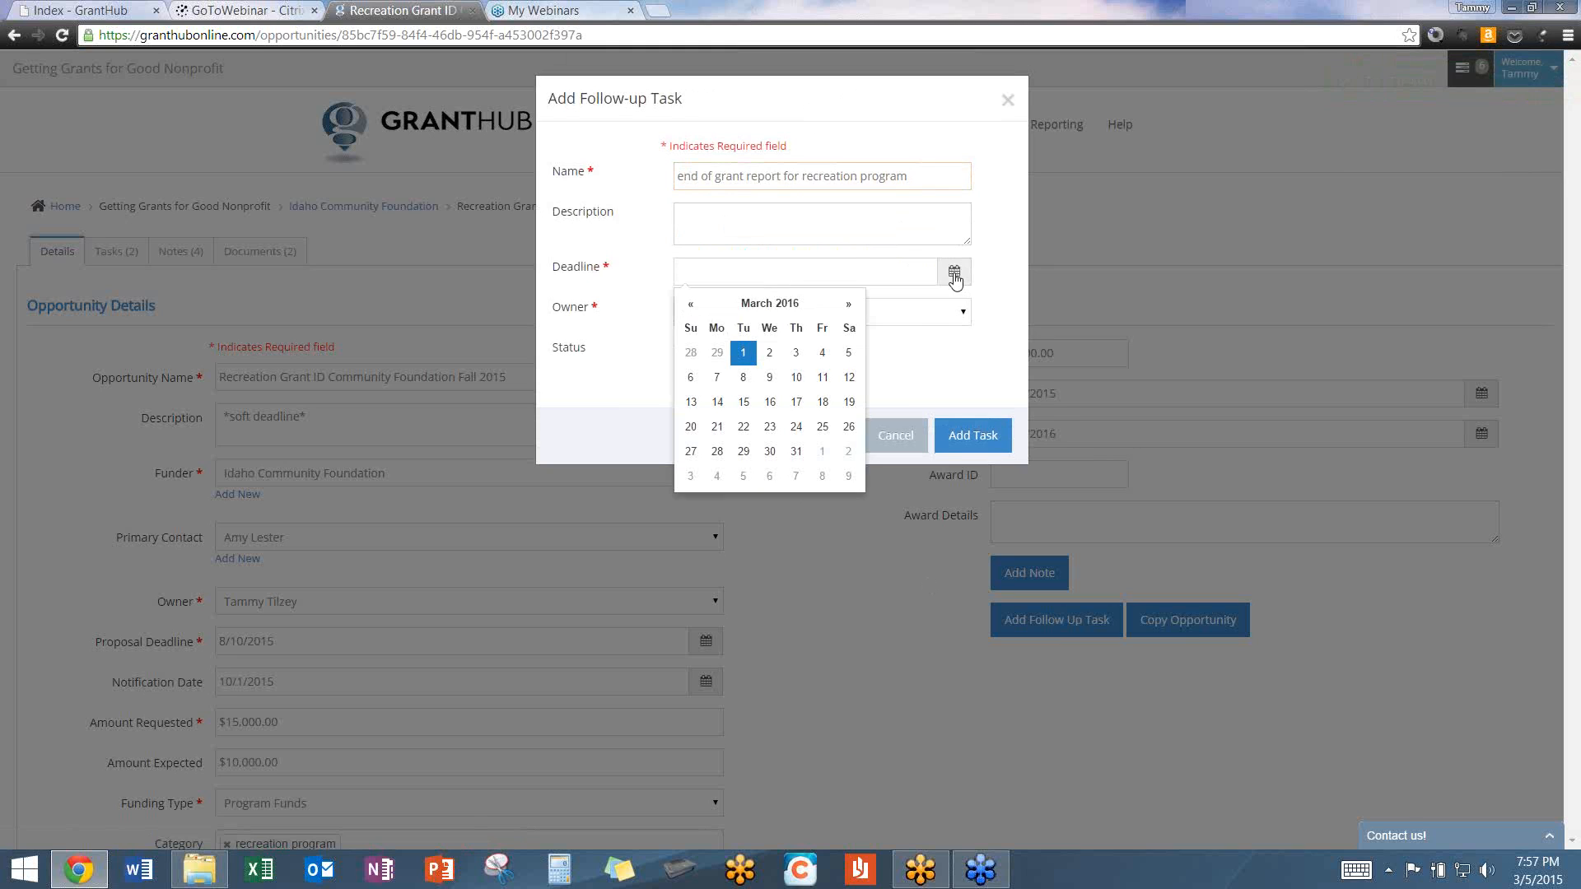
{"action": "left_click", "coordinate": [848, 305]}
{"action": "left_click", "coordinate": [849, 306]}
{"action": "left_click", "coordinate": [849, 306]}
{"action": "left_click", "coordinate": [849, 306]}
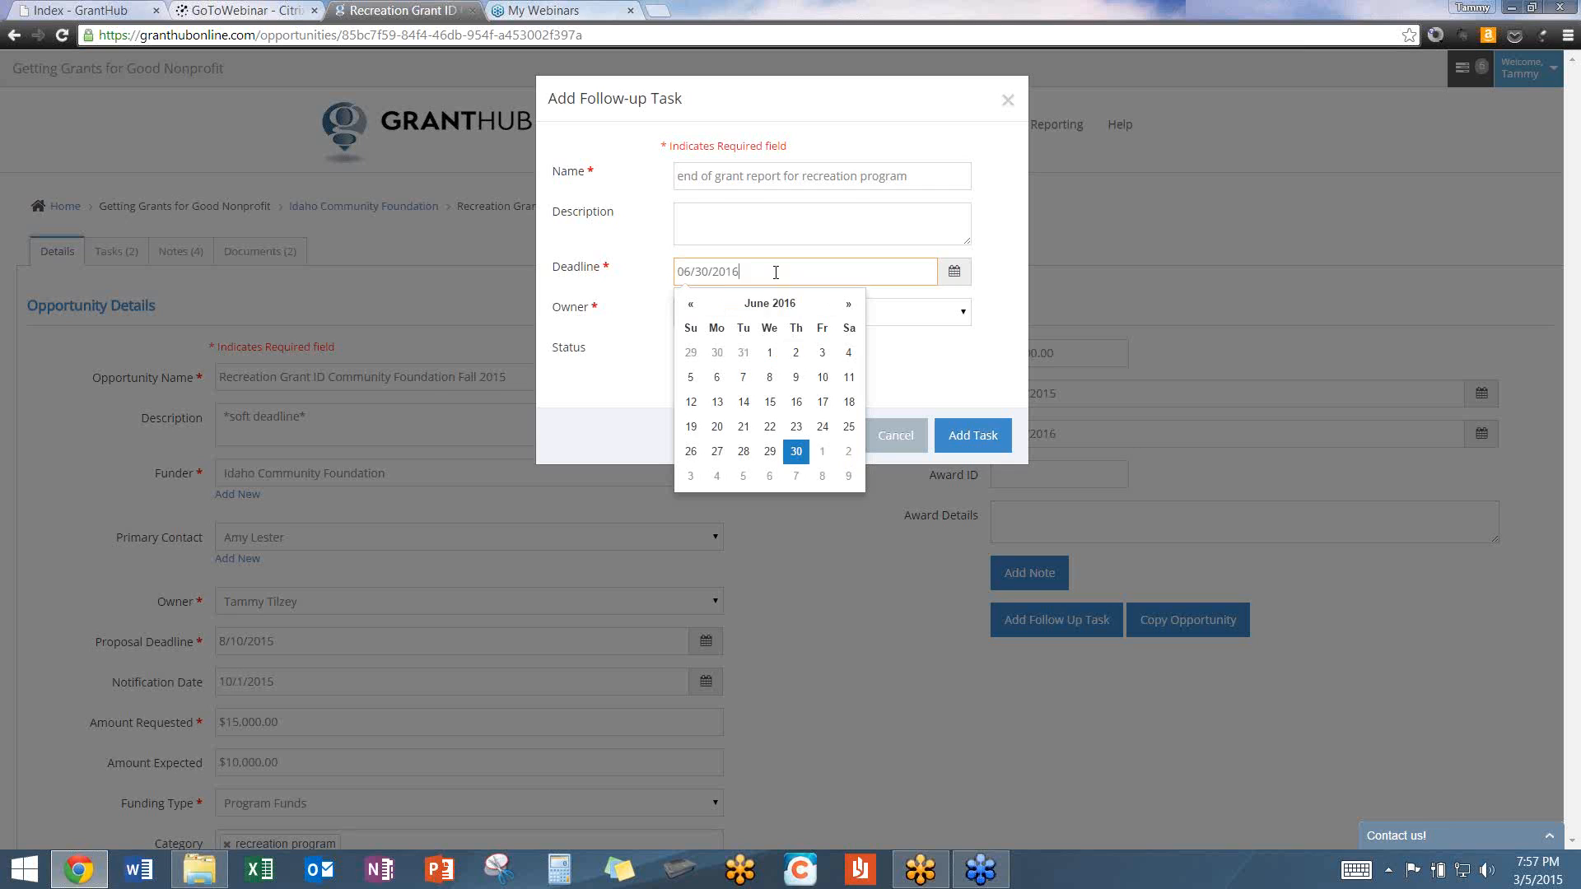
{"action": "left_click", "coordinate": [939, 370]}
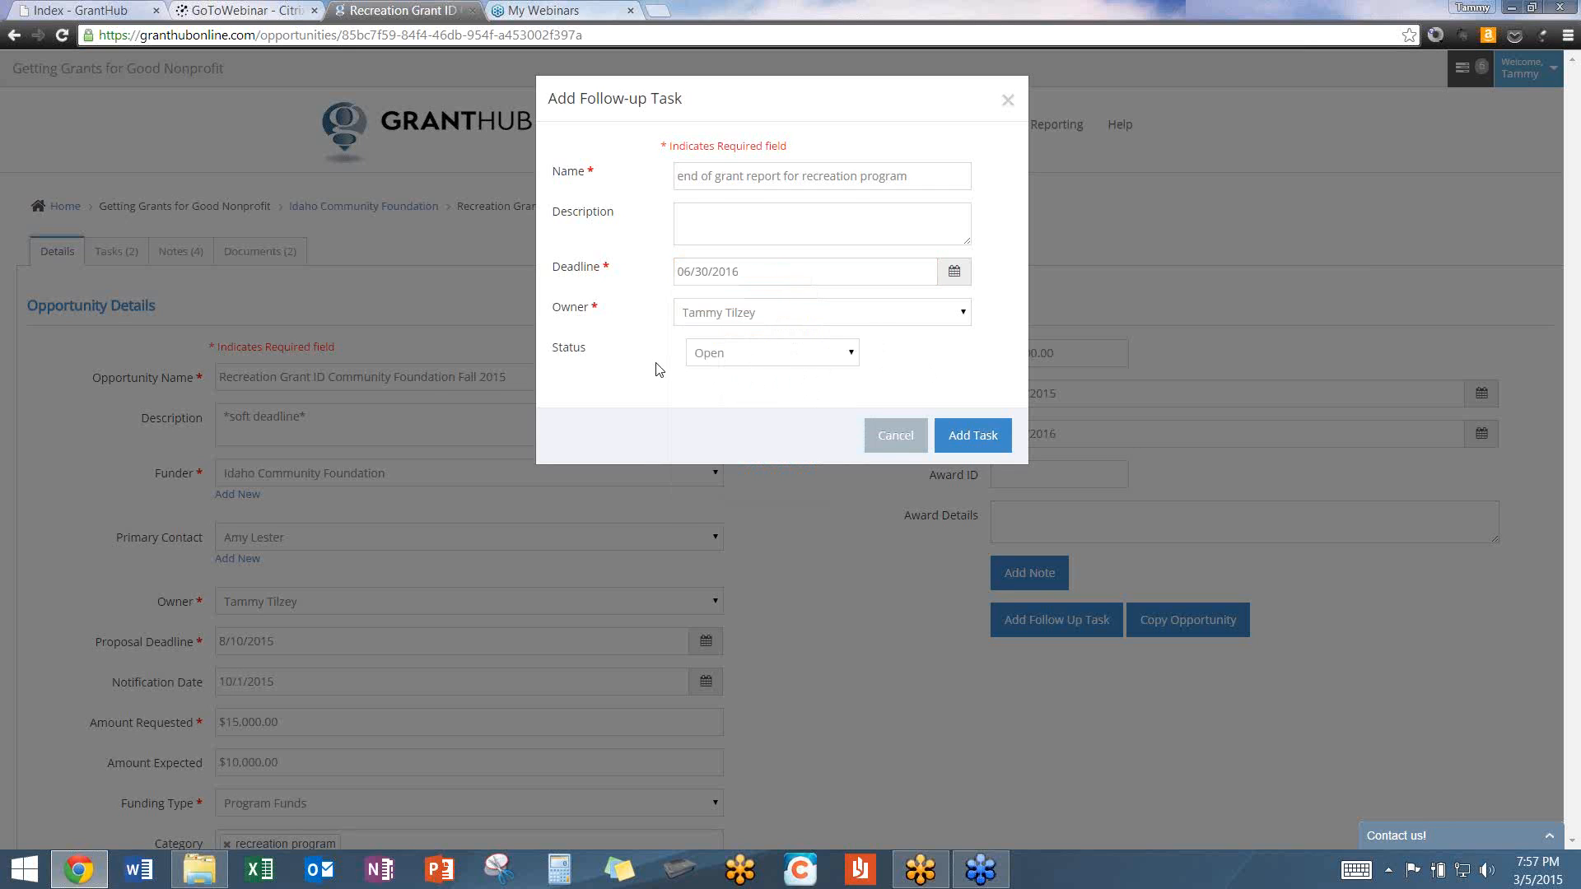
{"action": "left_click", "coordinate": [973, 449]}
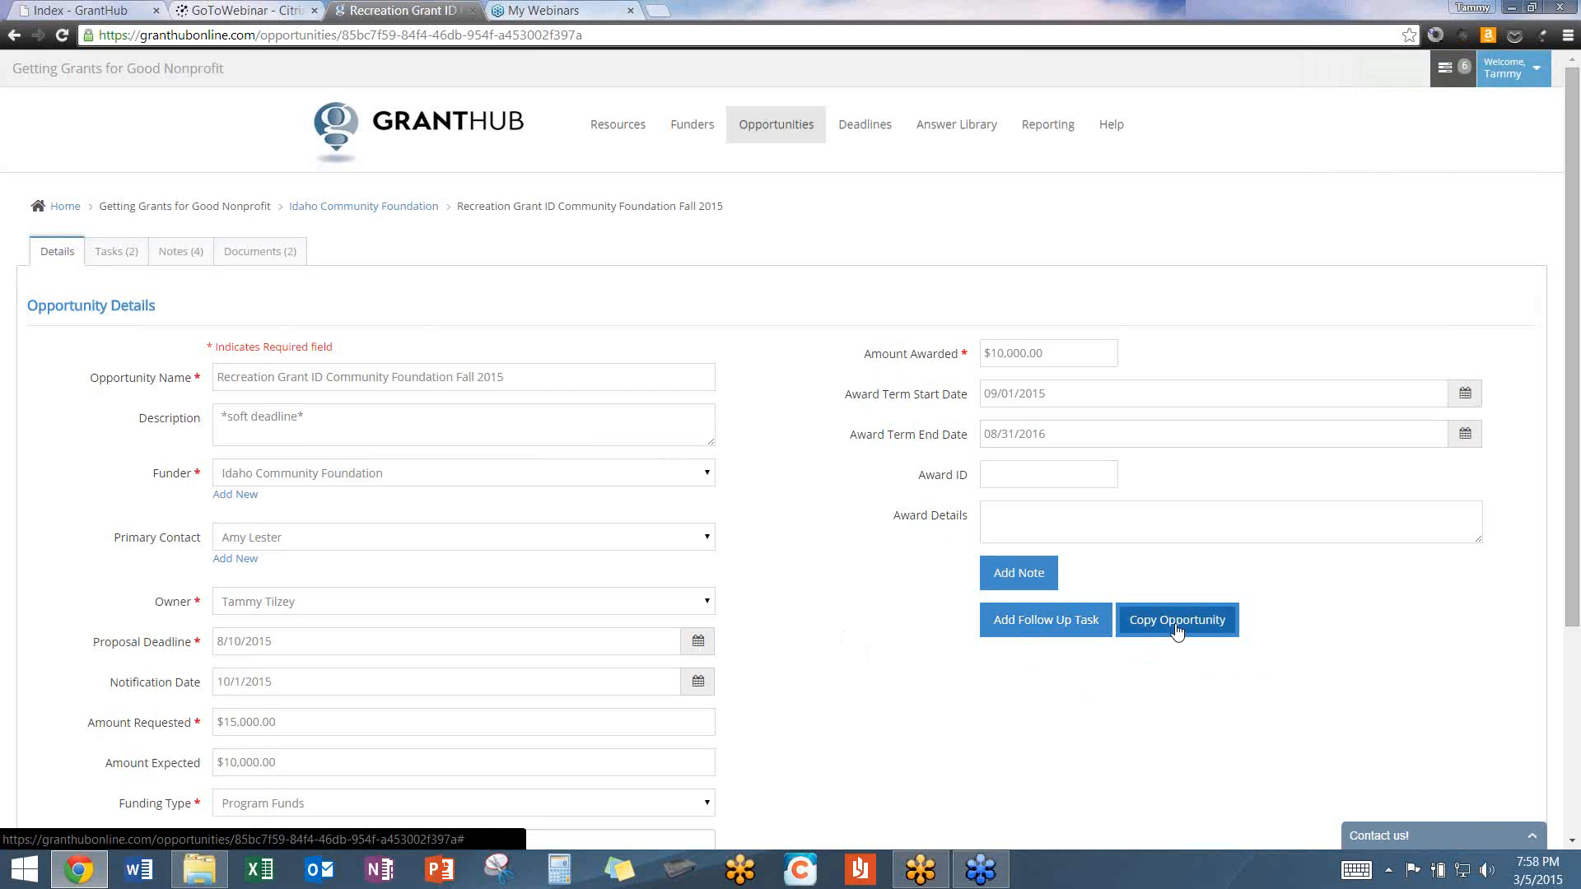
Copy the opportunity under the name "Recreation Grant ID Community Foundation Fall 2016".
{"action": "left_click", "coordinate": [1175, 629]}
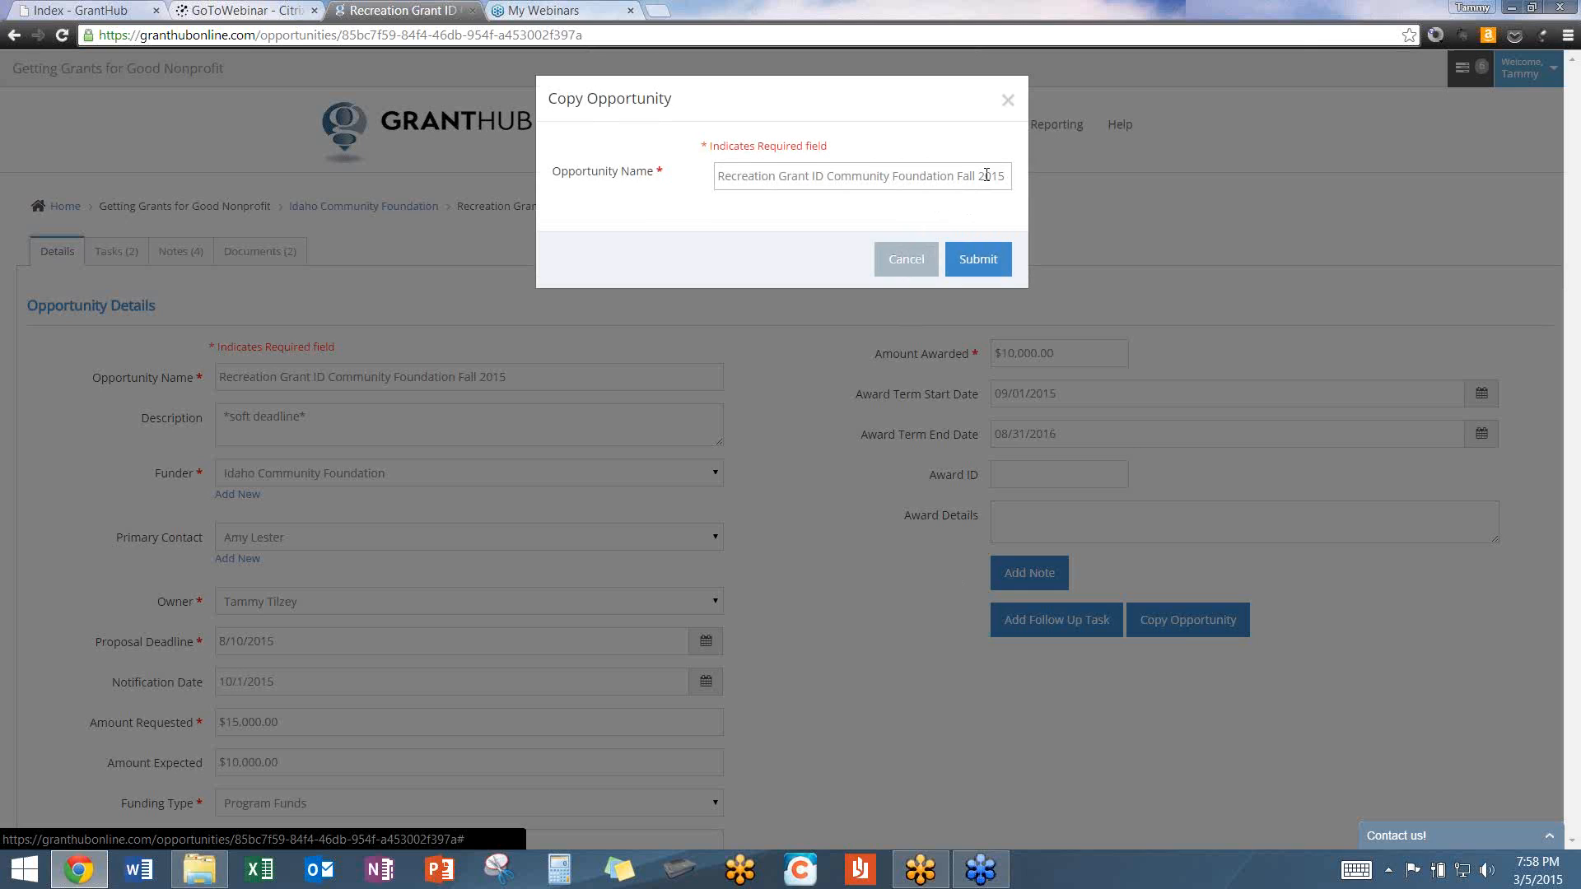
{"action": "left_click_drag", "start_coordinate": [978, 176], "coordinate": [1009, 177]}
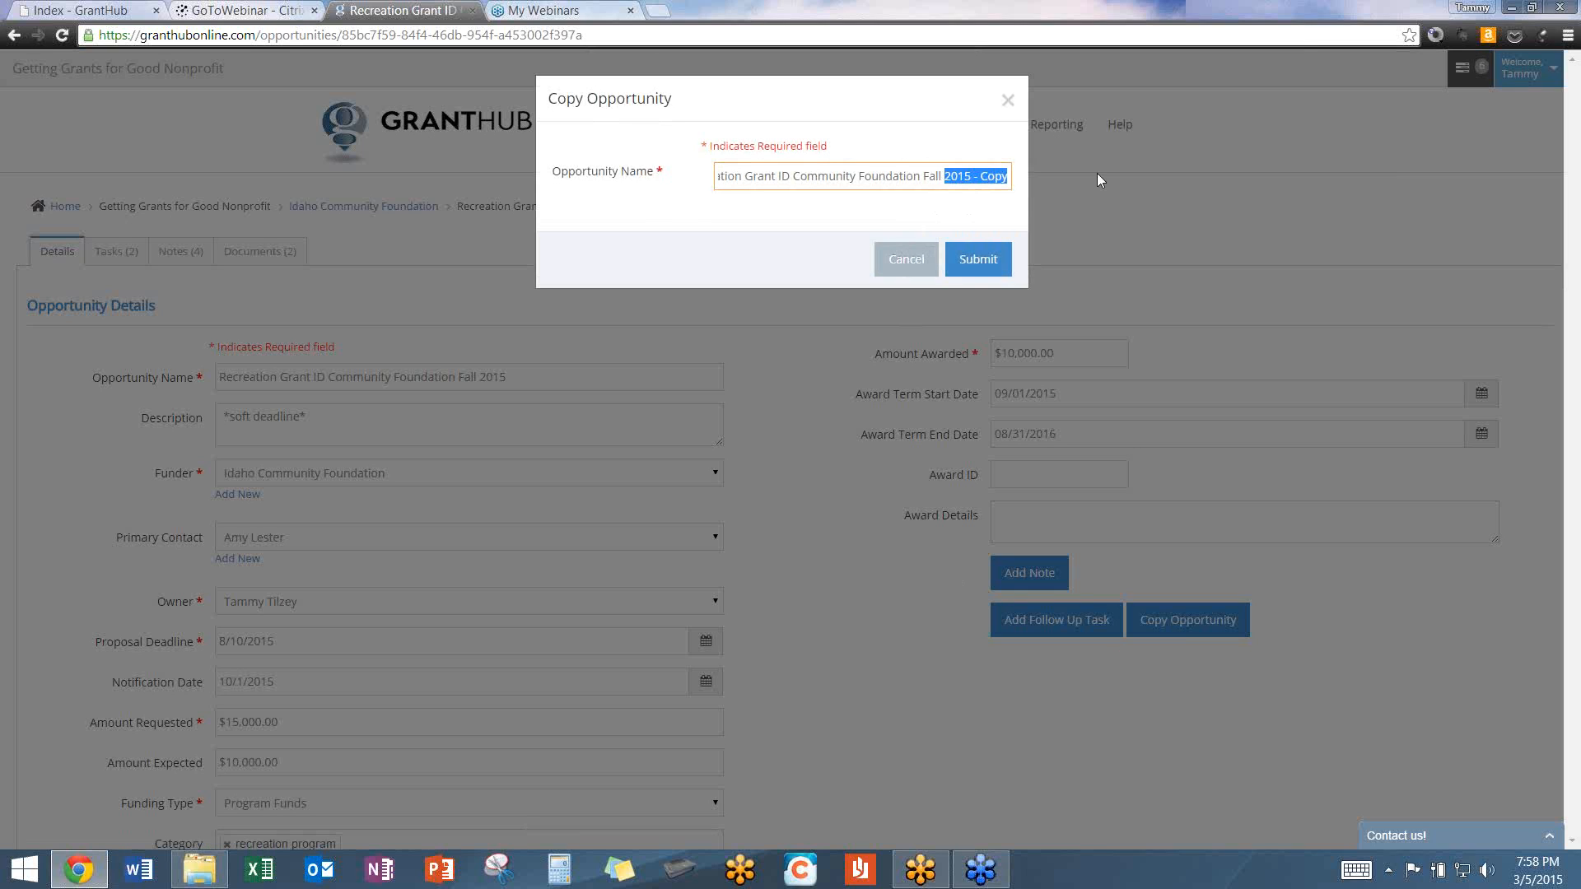
{"action": "type", "text": "2"}
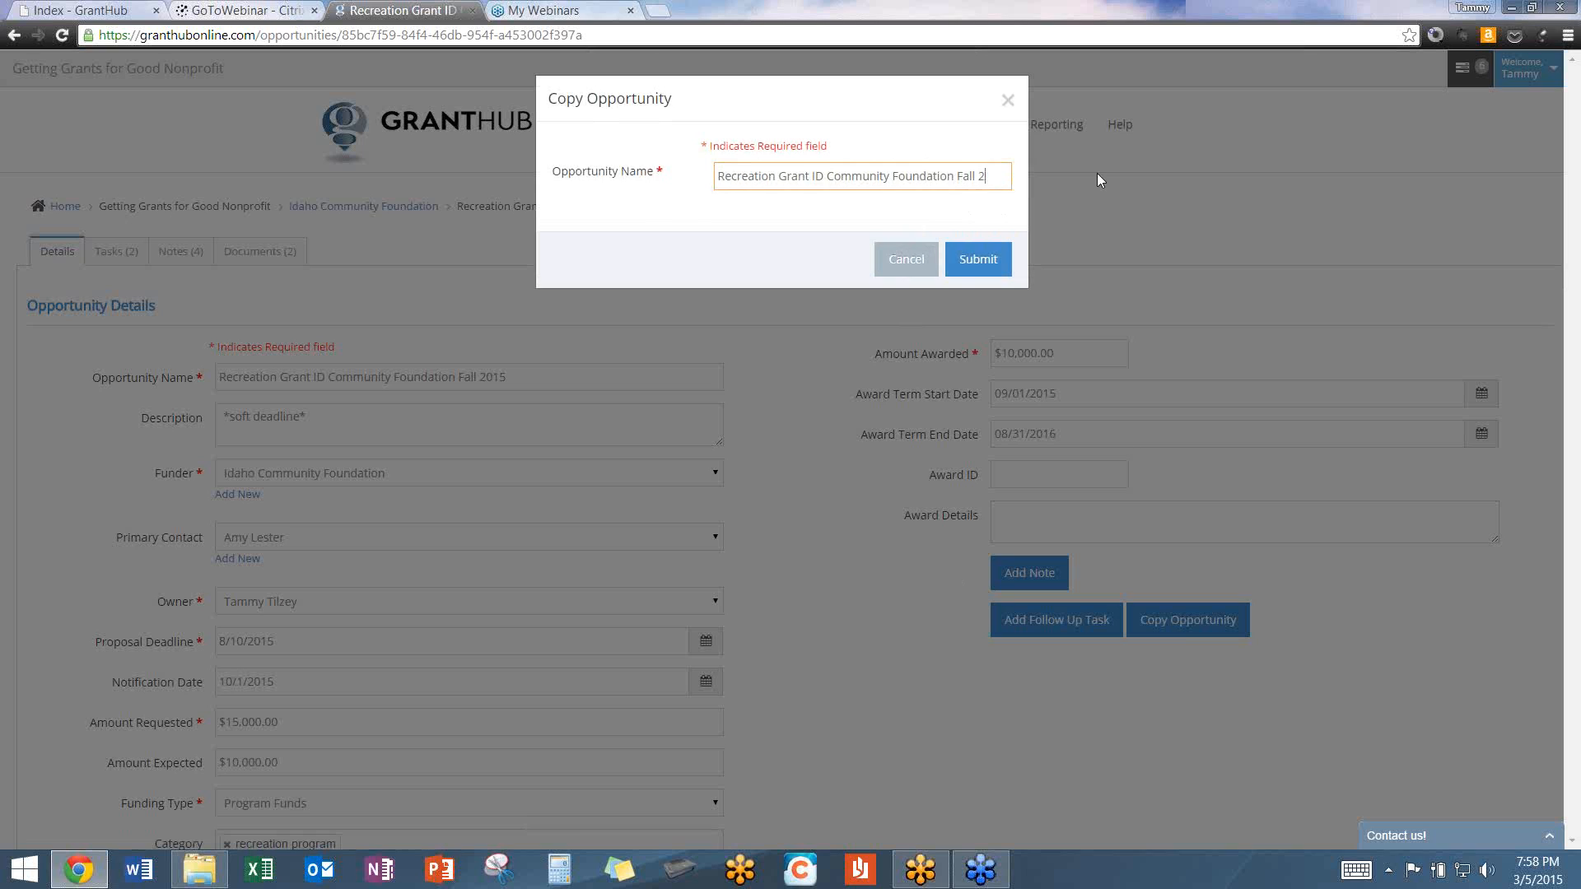
{"action": "type", "text": "016"}
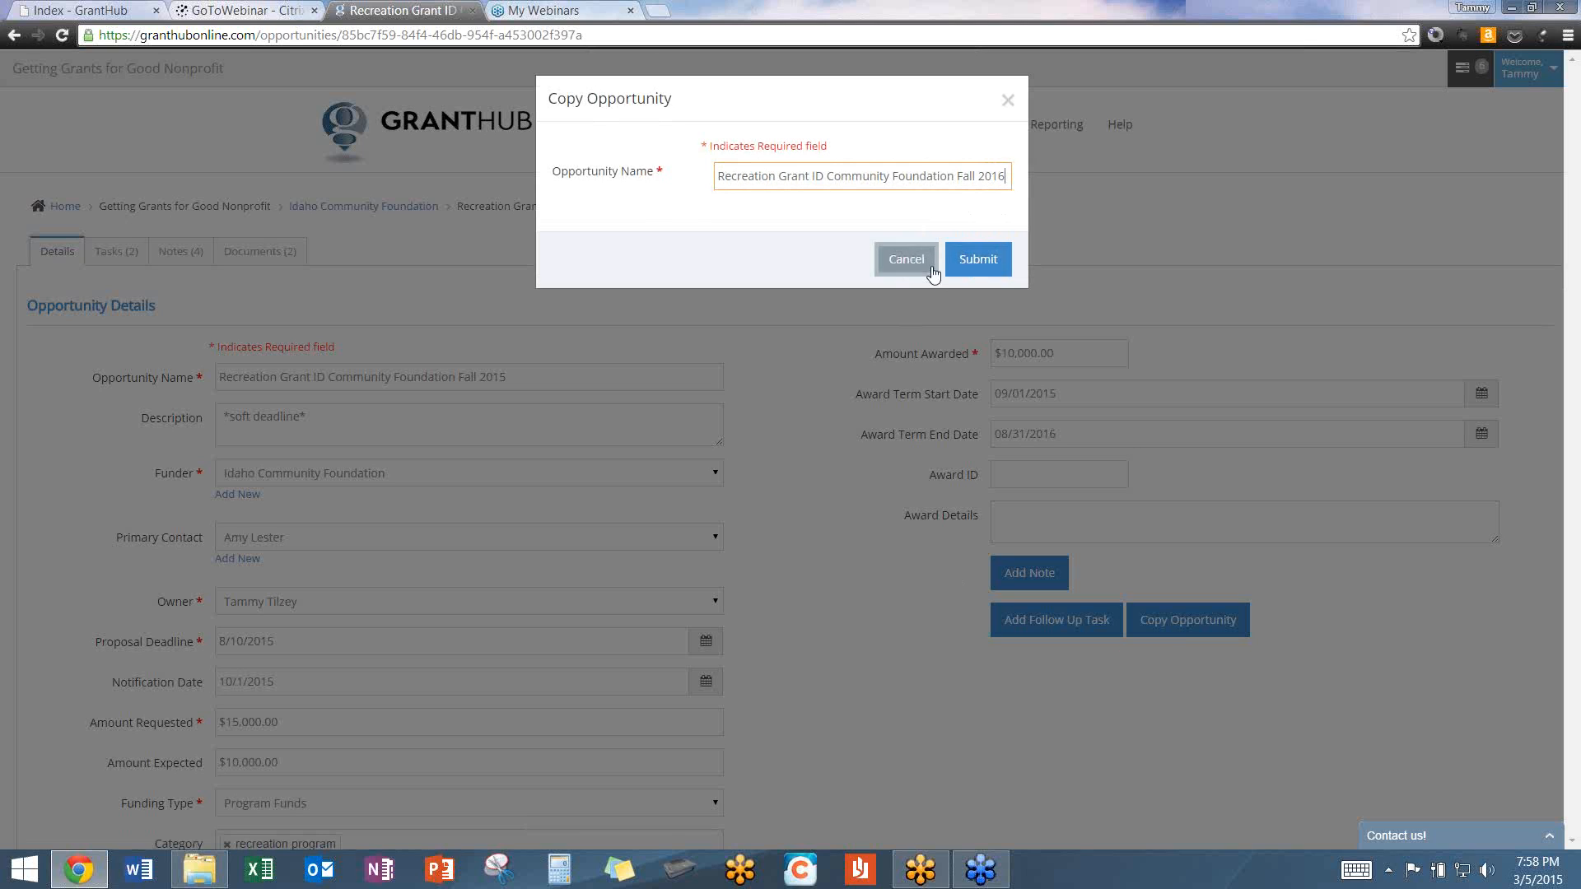
{"action": "left_click", "coordinate": [972, 260]}
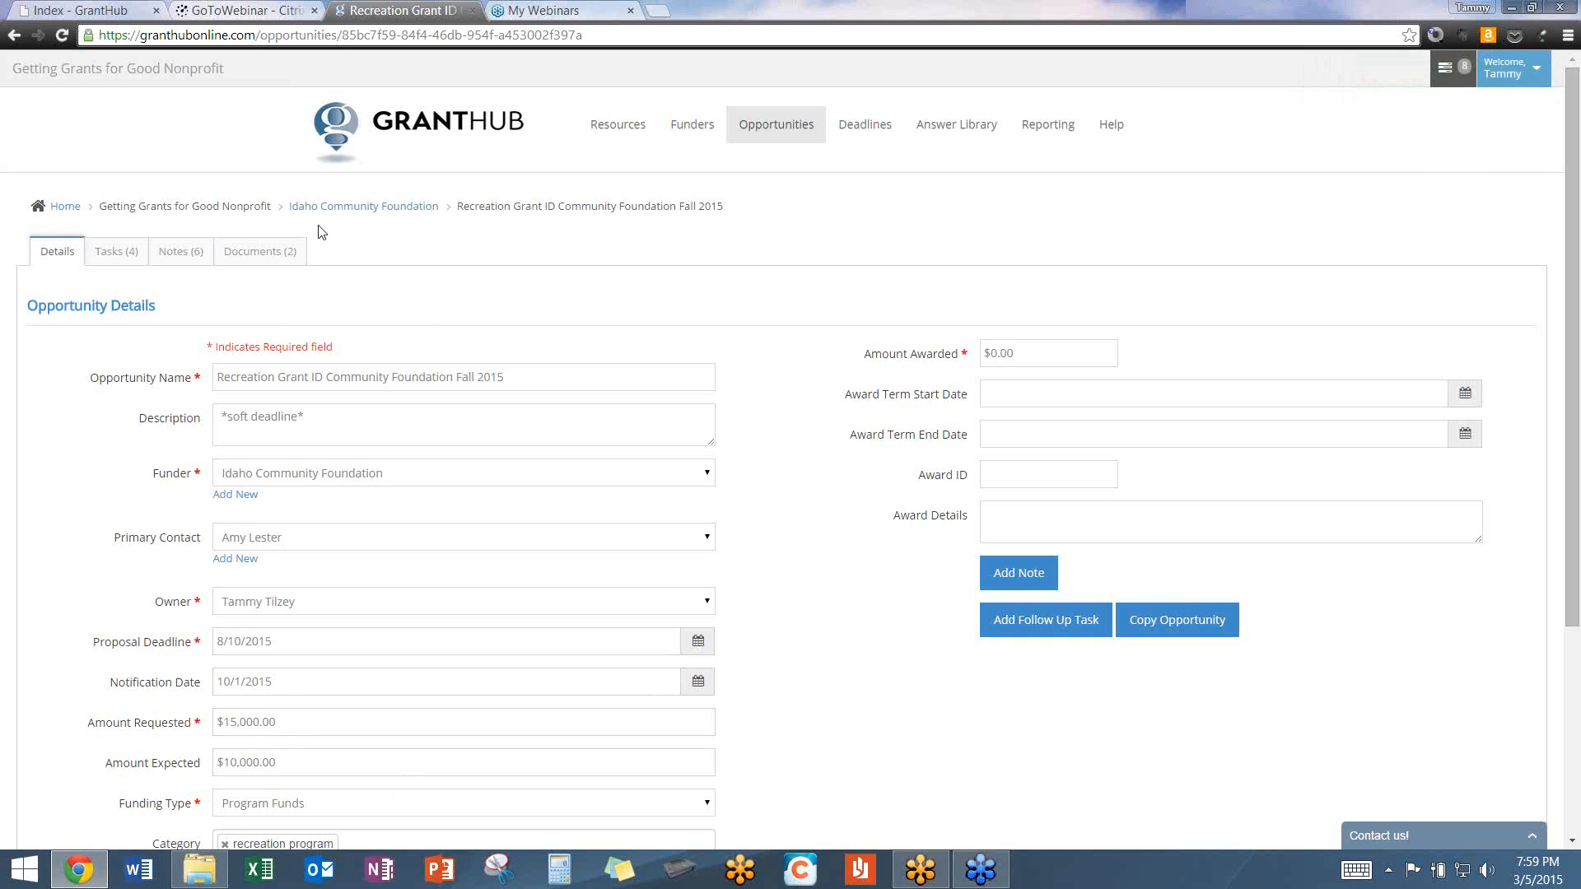
Review the Idaho Community Foundation's opportunities, showing all of them and returning to only the open ones.
{"action": "left_click", "coordinate": [403, 211]}
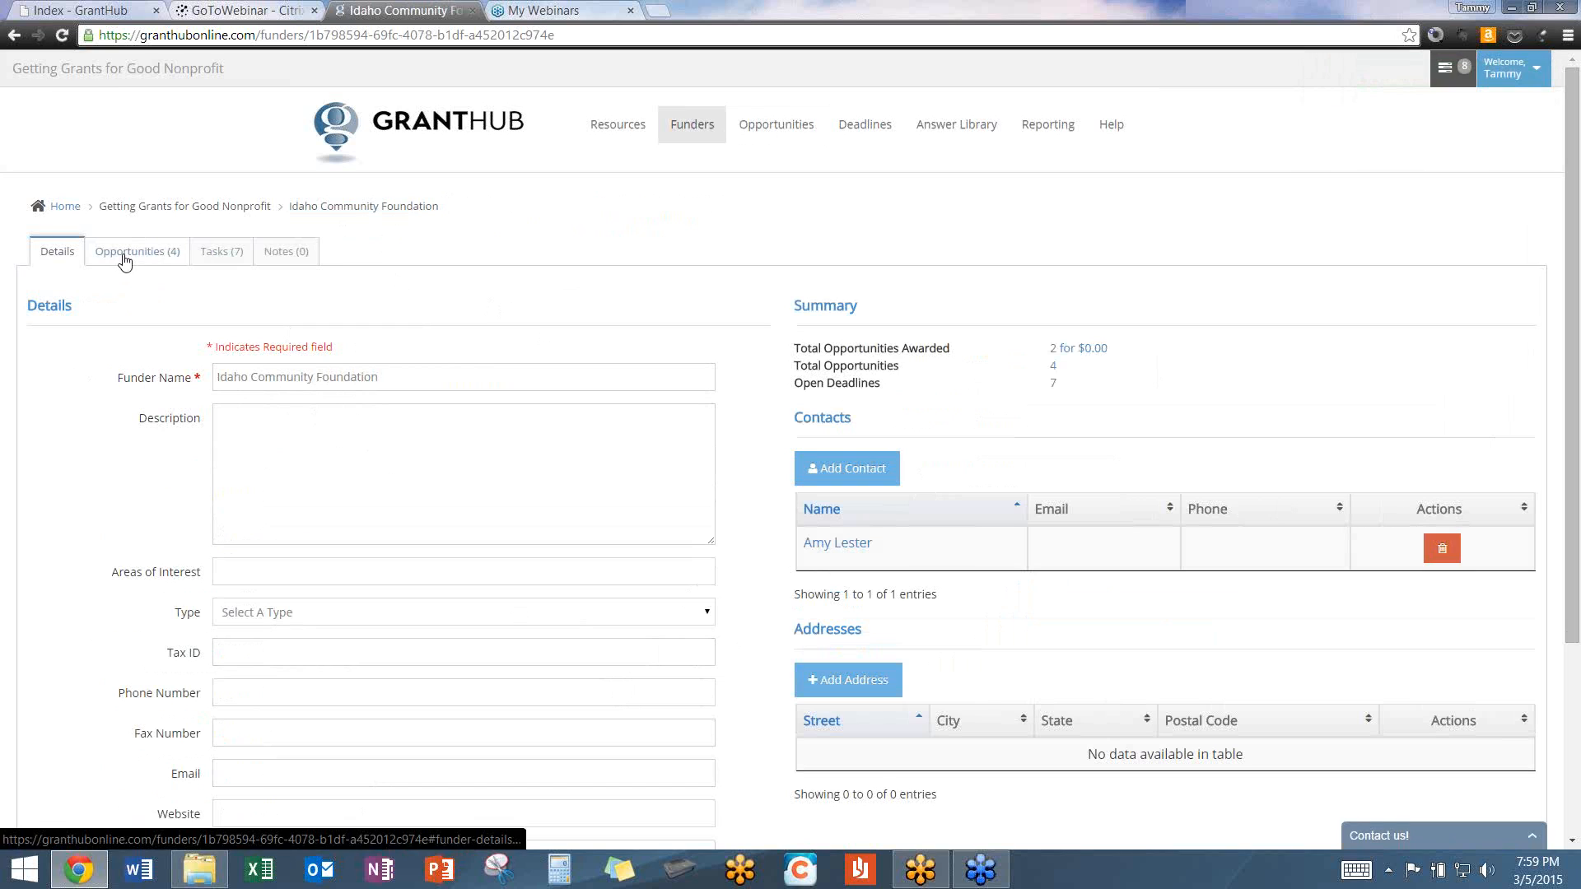
{"action": "left_click", "coordinate": [125, 254]}
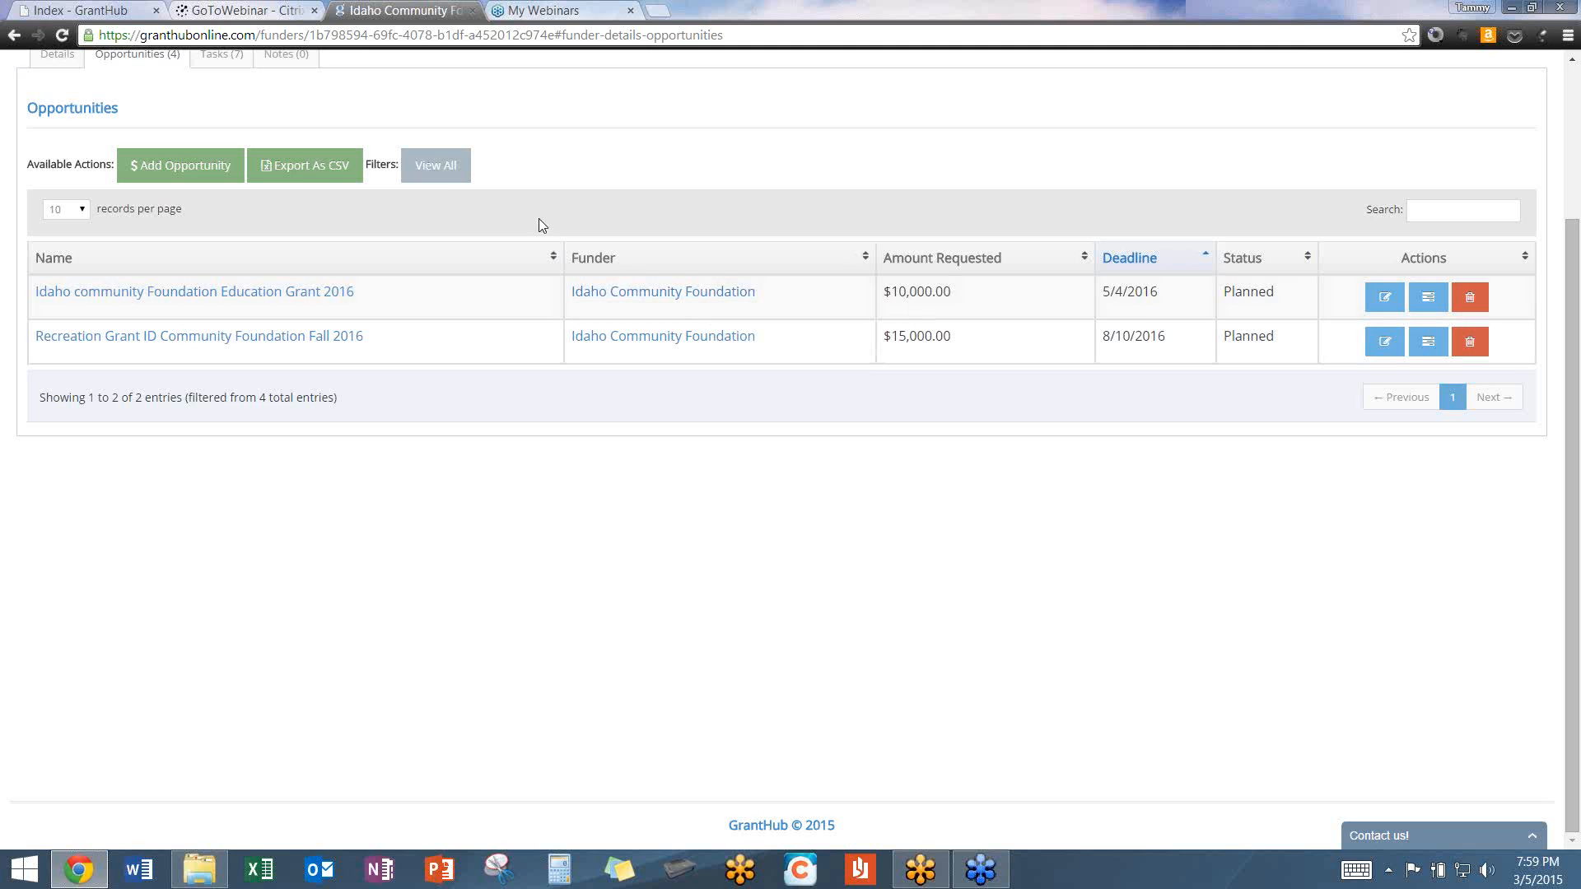
{"action": "left_click", "coordinate": [436, 175]}
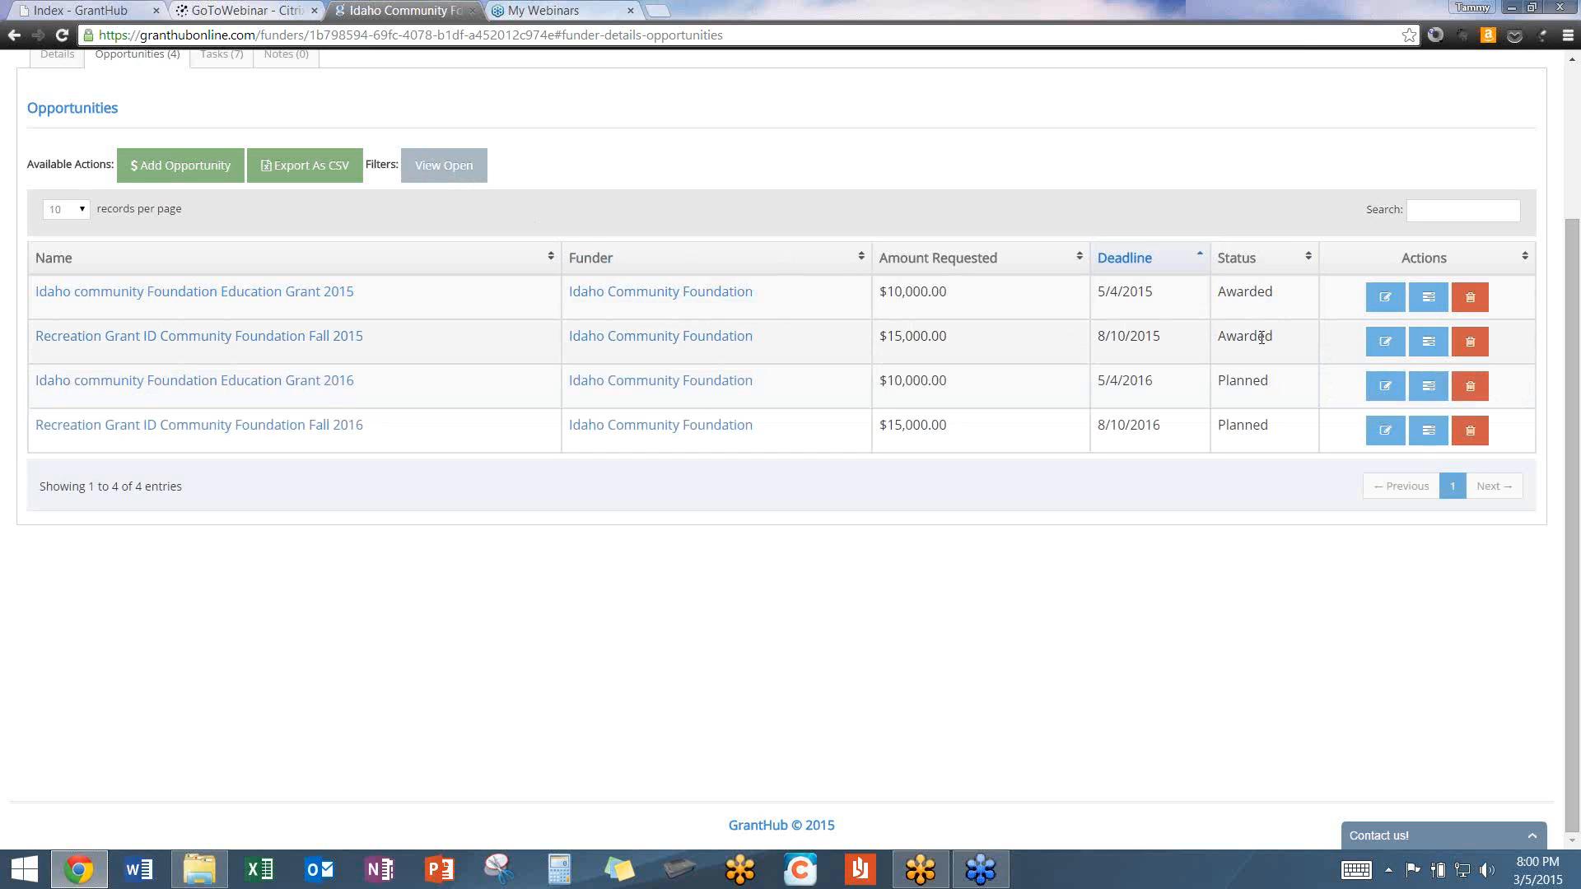
{"action": "left_click", "coordinate": [457, 172]}
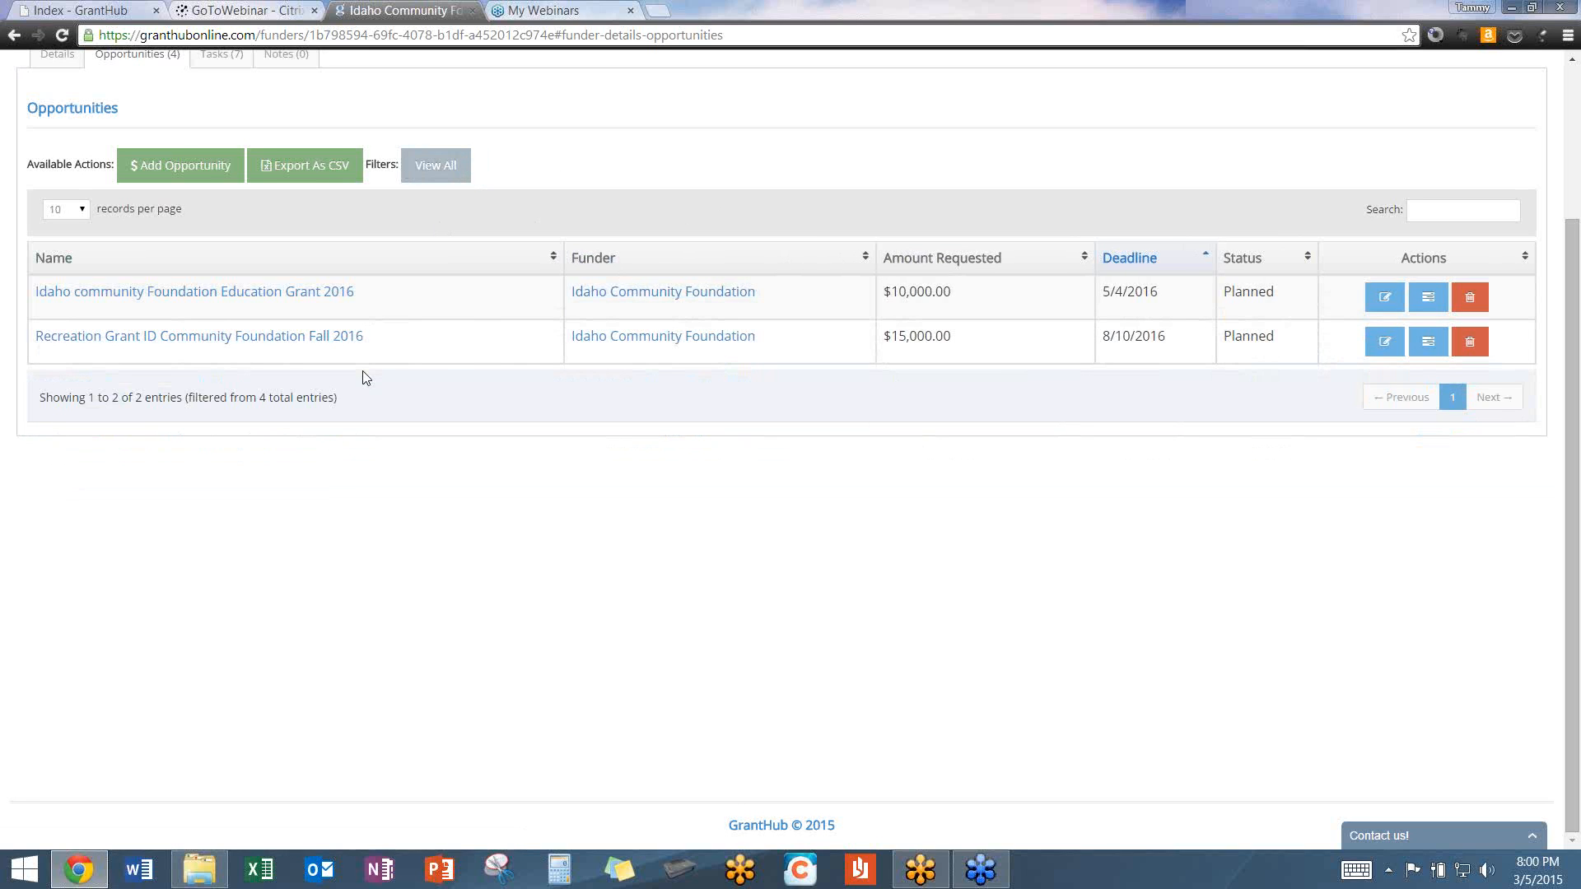
{"action": "scroll", "coordinate": [530, 216], "scroll_direction": "up", "scroll_amount": 2}
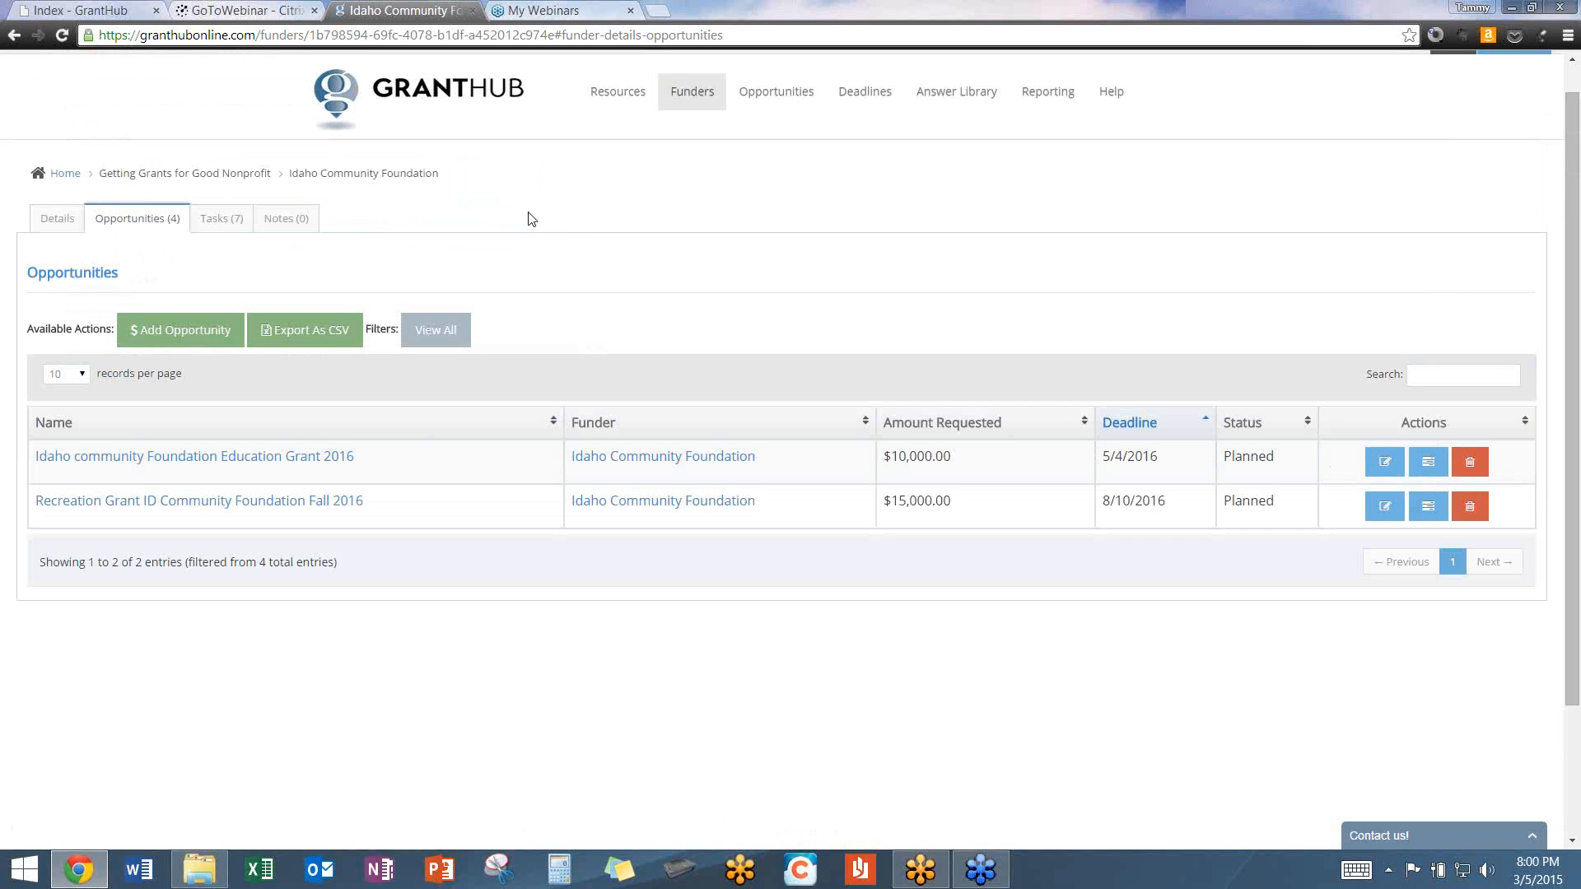
{"action": "scroll", "coordinate": [531, 218], "scroll_direction": "up", "scroll_amount": 1}
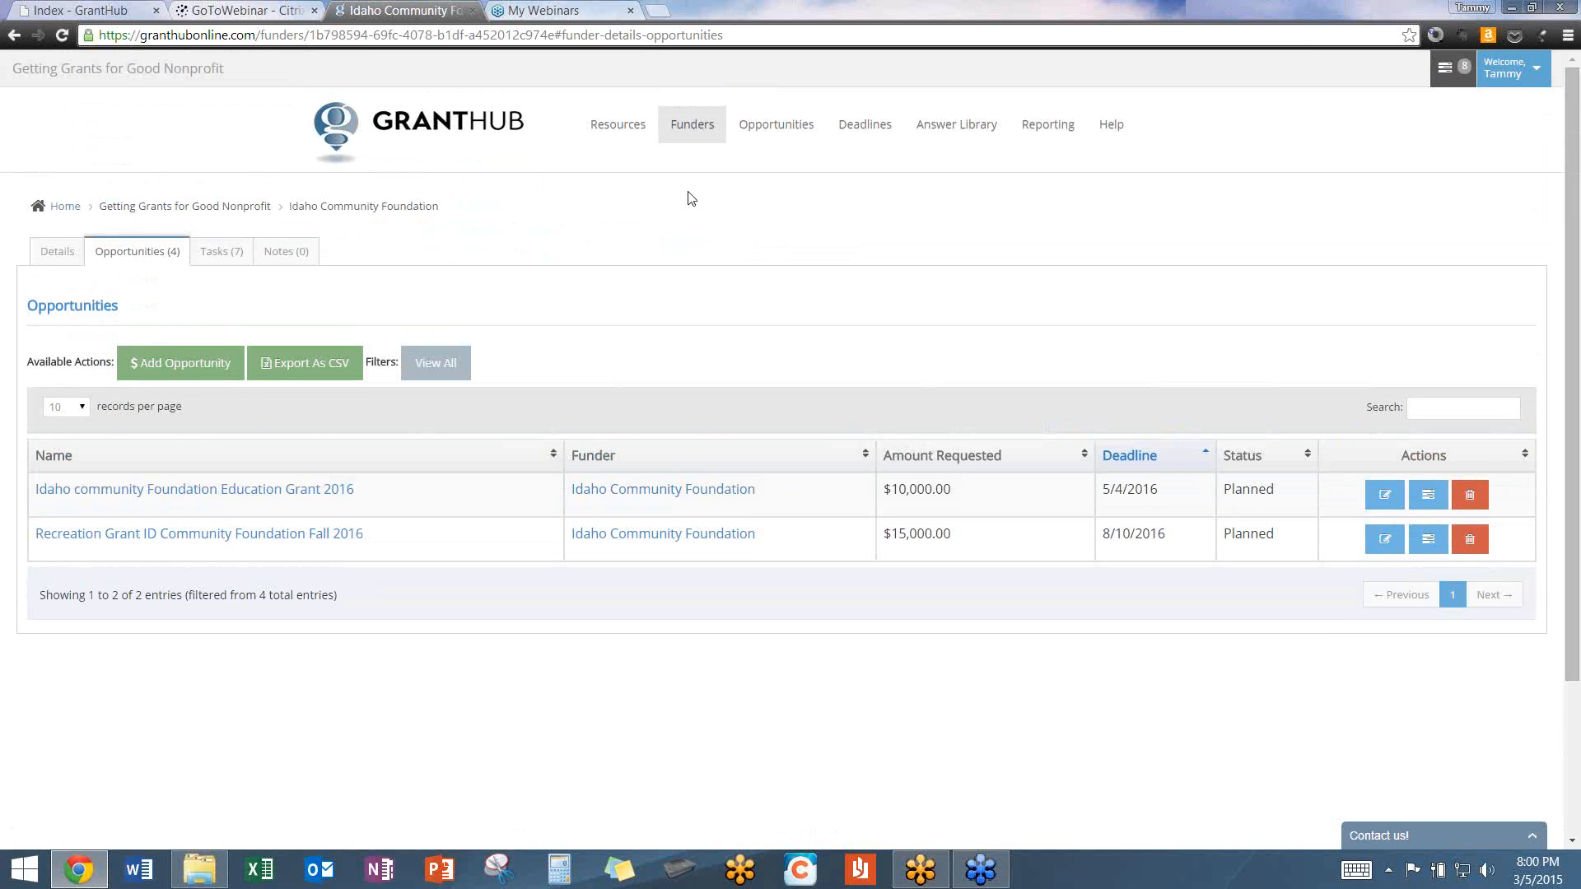
Look over the organization's funder list and its full opportunity list, including opportunities that are no longer open.
{"action": "left_click", "coordinate": [688, 127]}
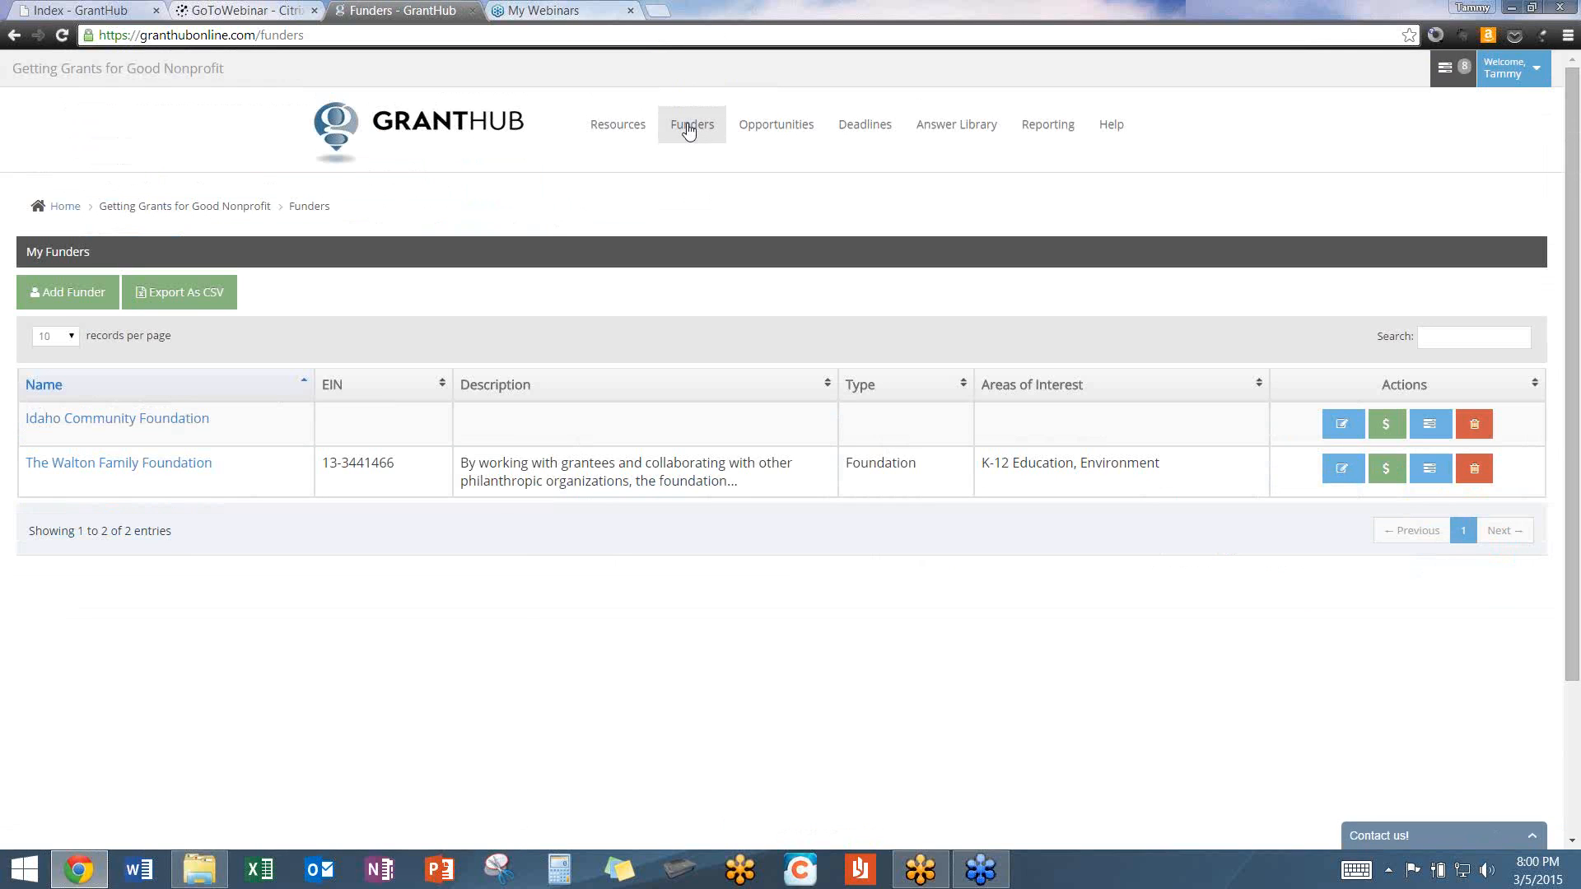
{"action": "left_click", "coordinate": [779, 127]}
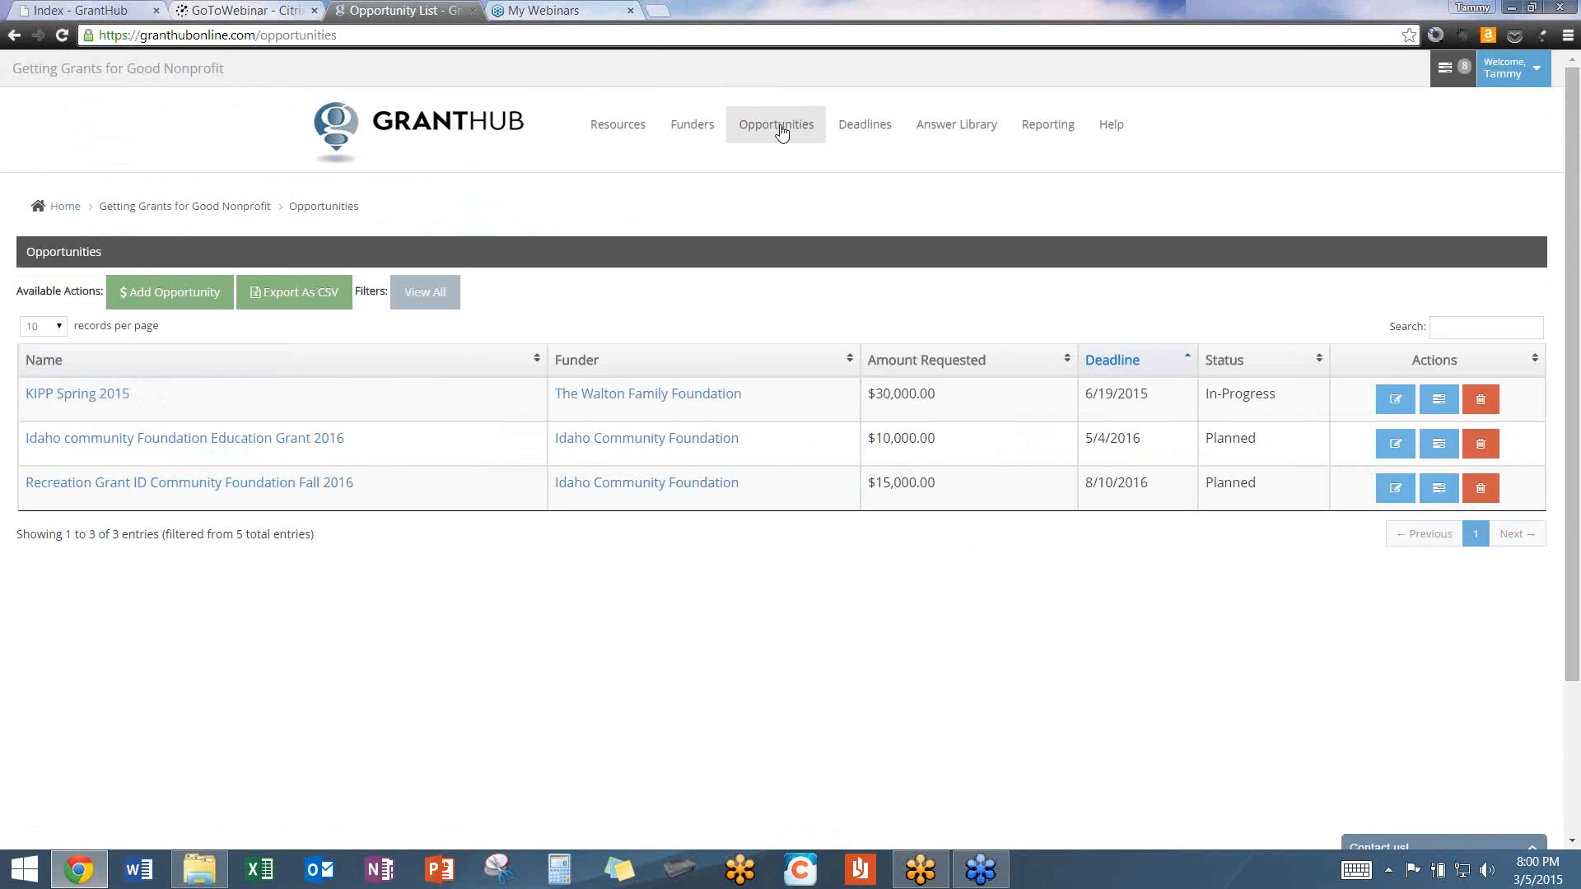
{"action": "left_click", "coordinate": [424, 295]}
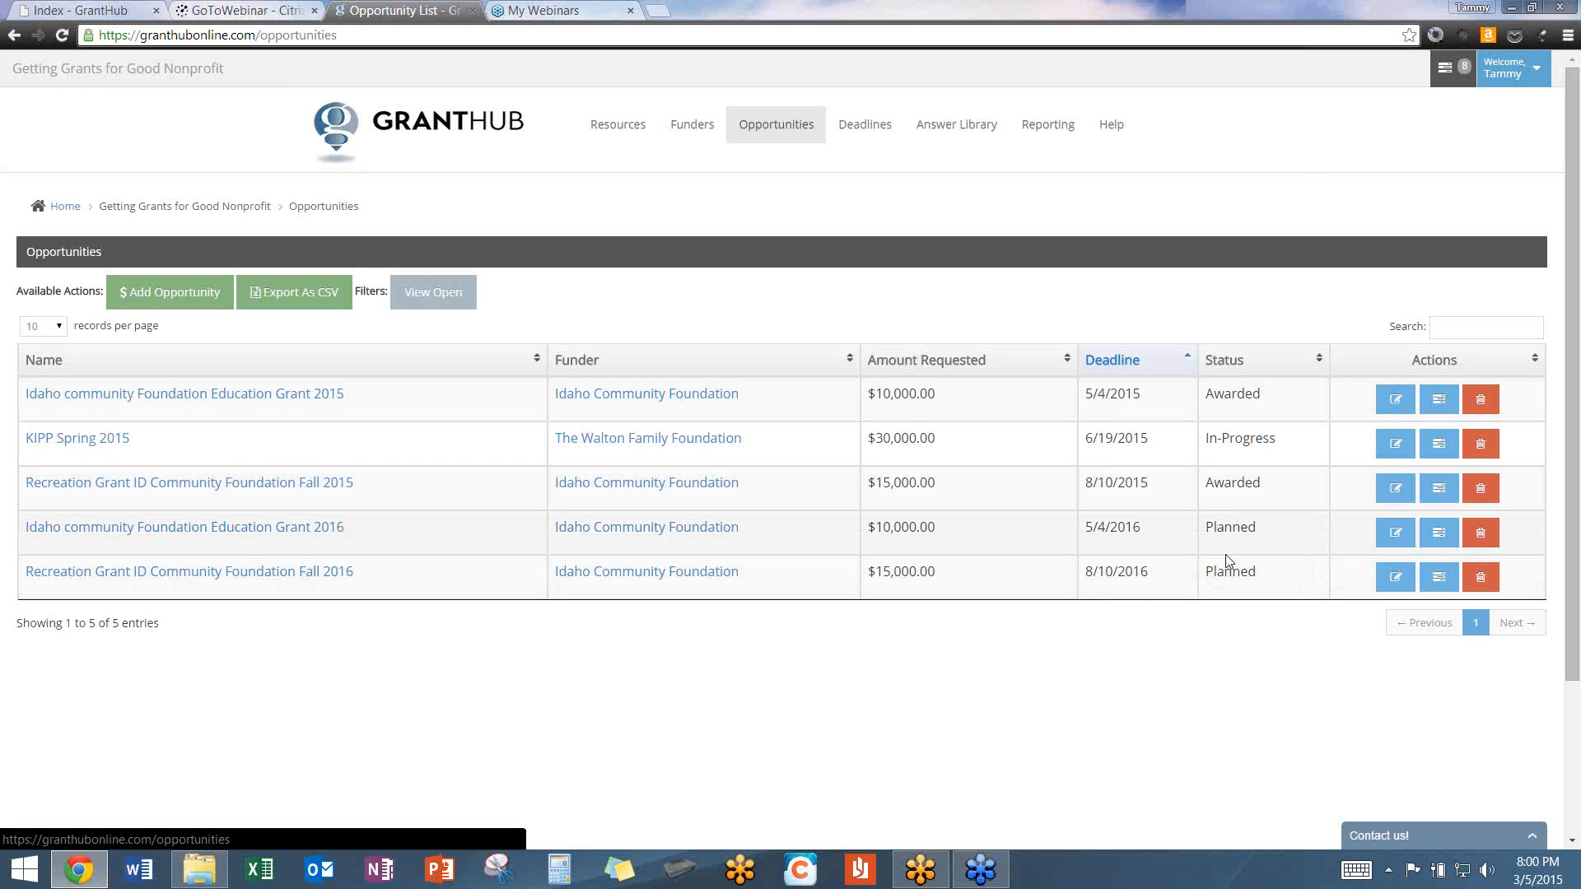
Review the deadlines across all grants, showing every deadline and returning to only the open ones.
{"action": "left_click", "coordinate": [867, 128]}
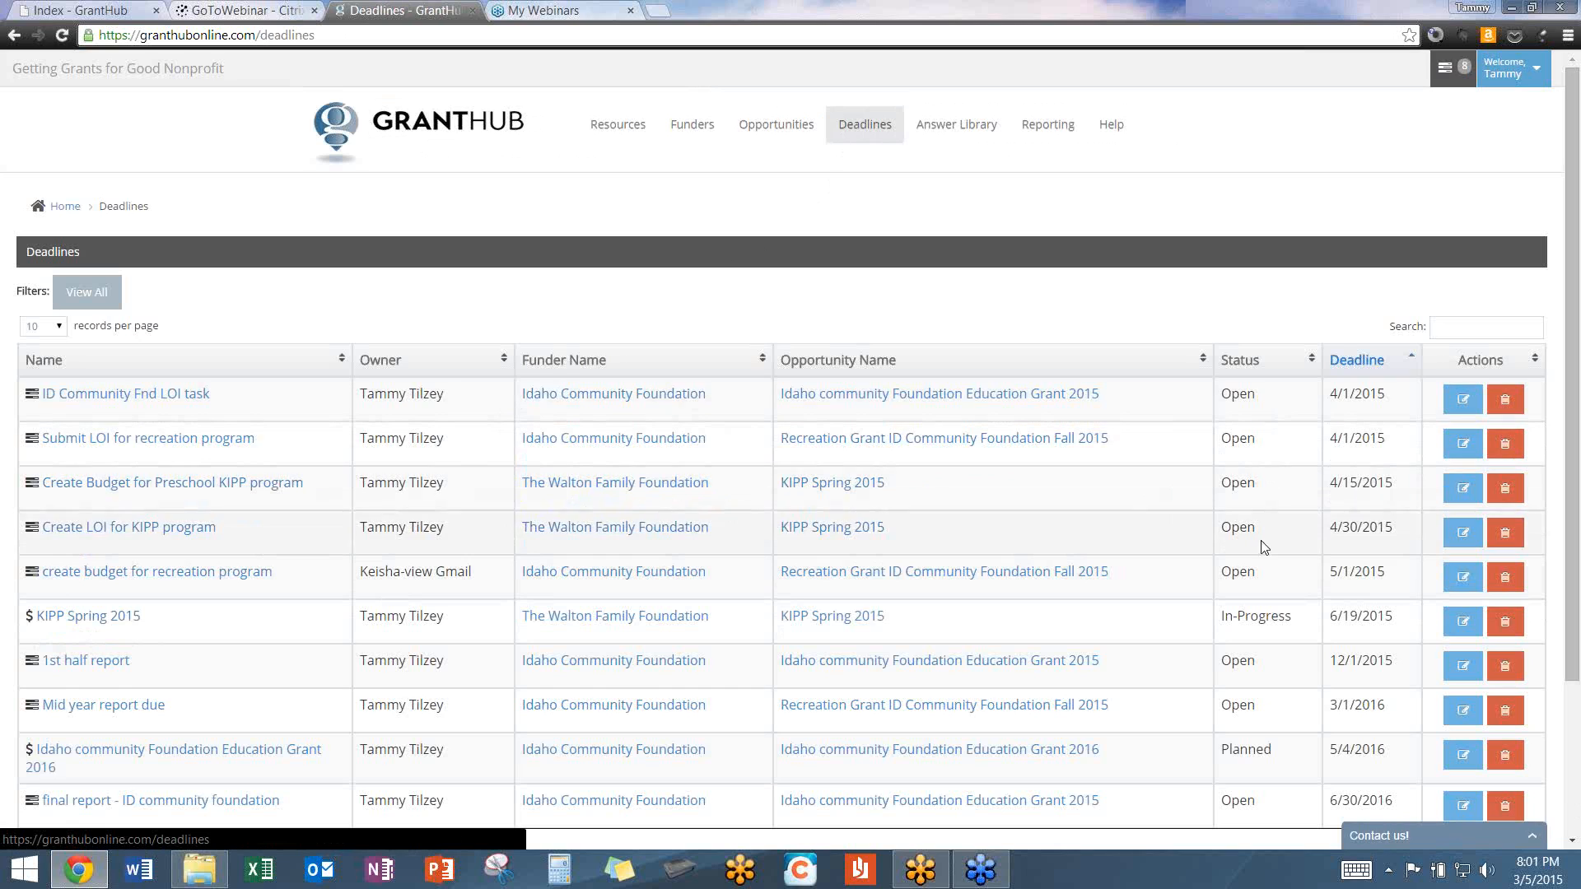
{"action": "left_click", "coordinate": [93, 298]}
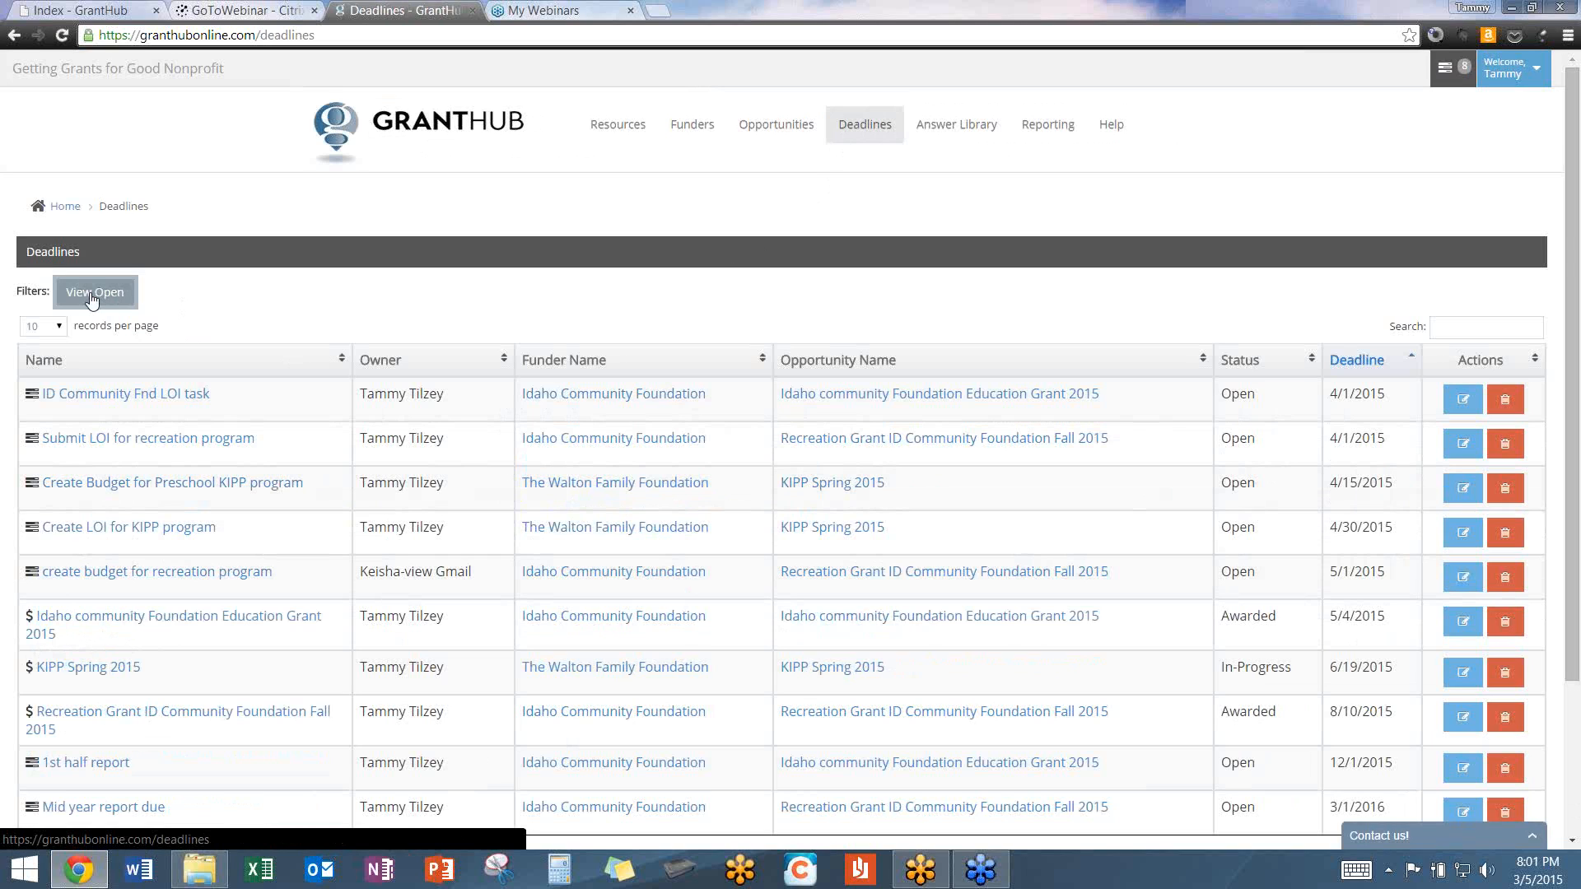
{"action": "left_click", "coordinate": [92, 299]}
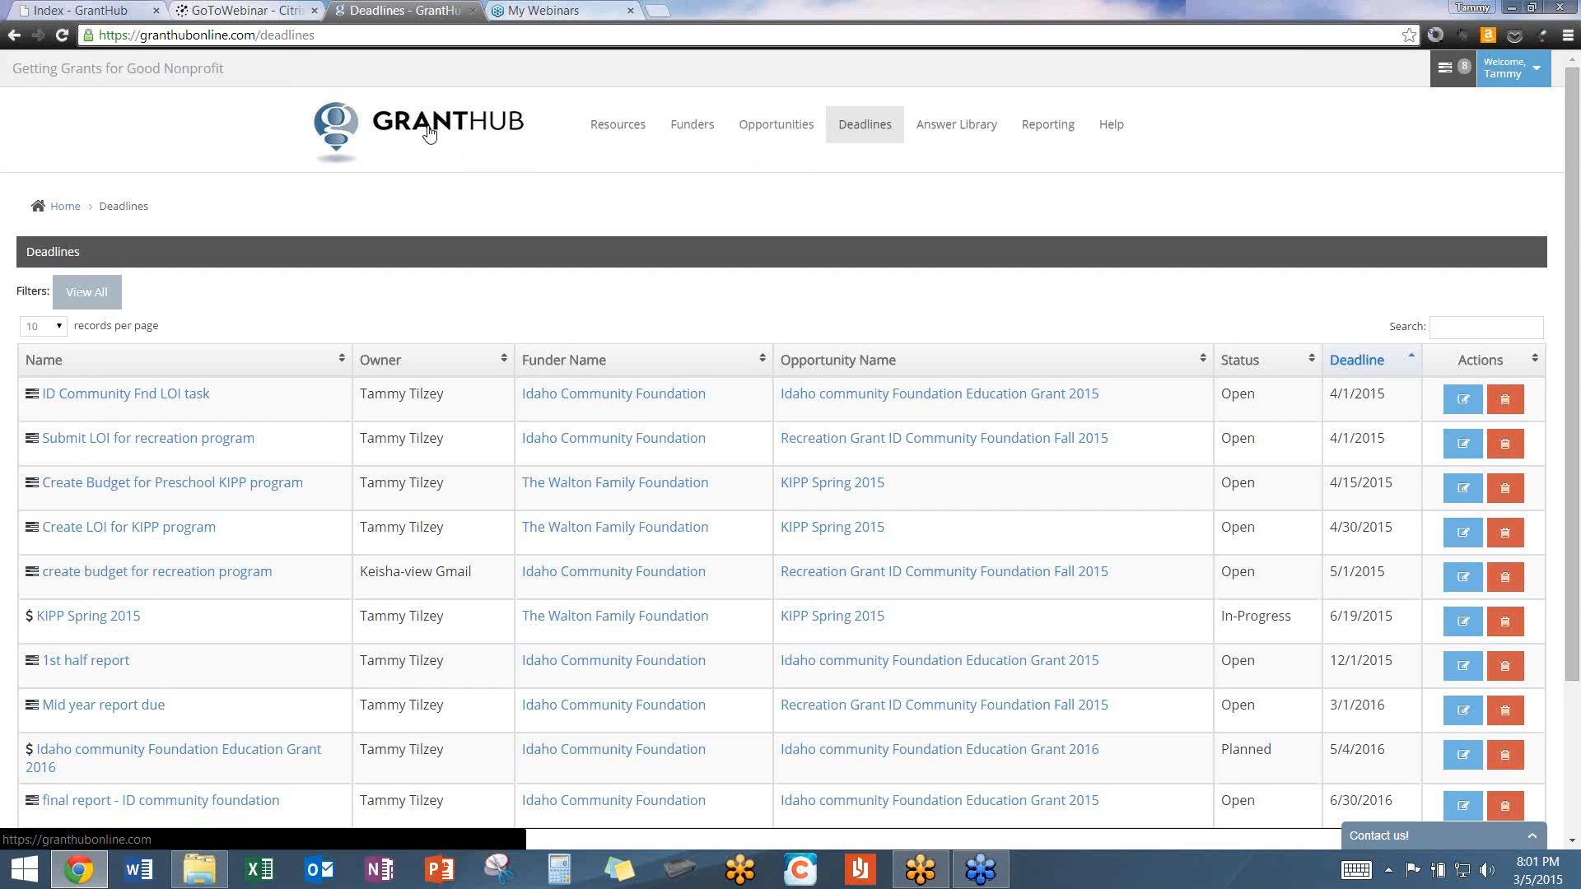
Go to the home dashboard, check the list of tasks to complete and close it.
{"action": "left_click", "coordinate": [428, 132]}
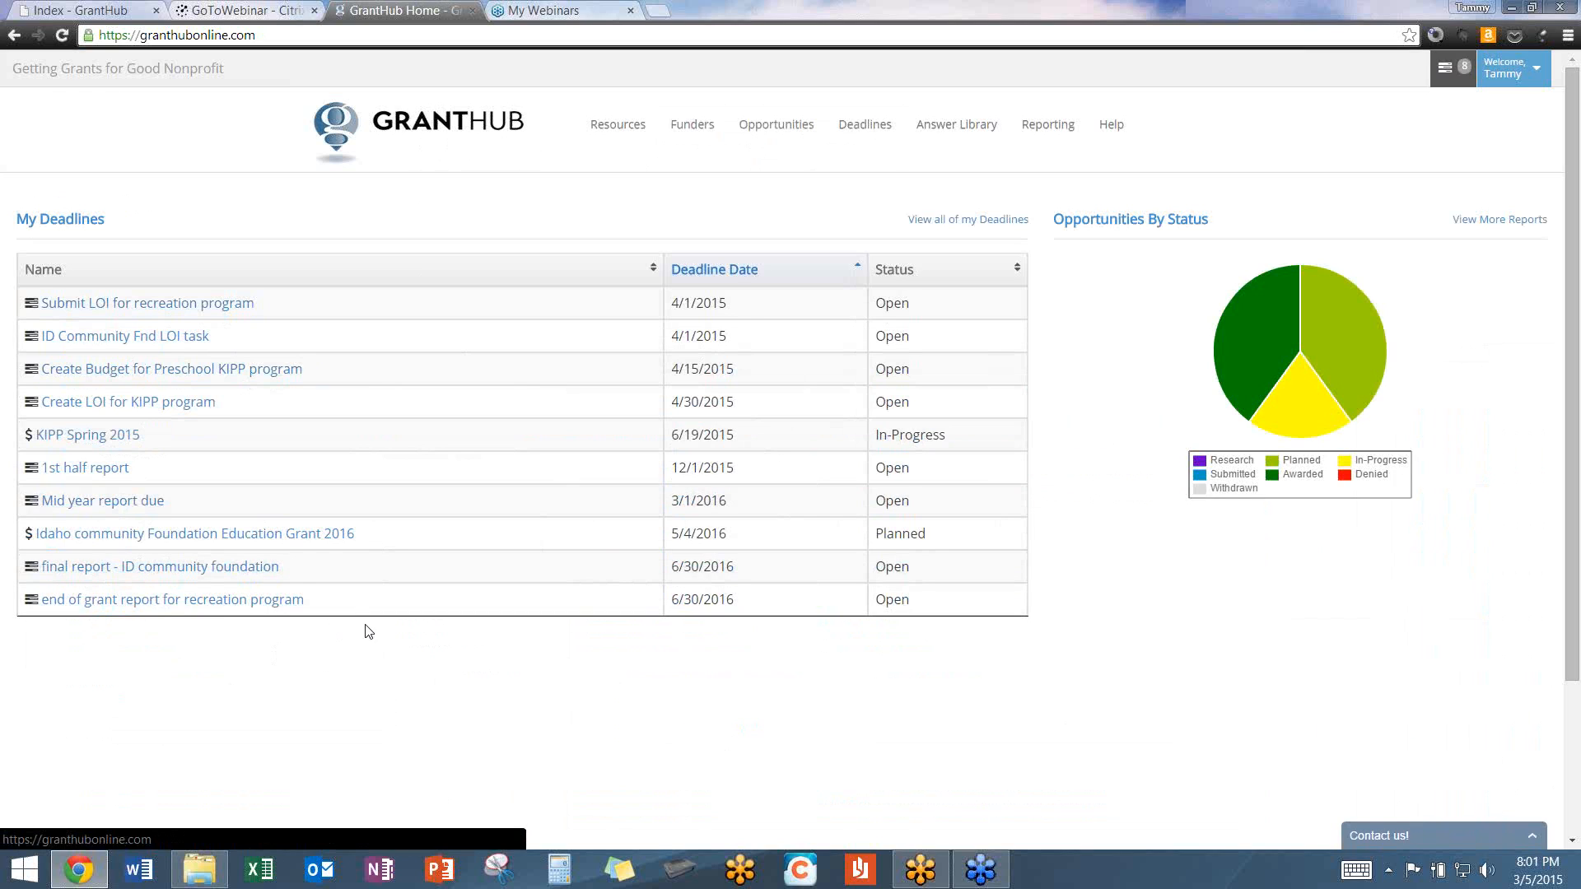
{"action": "left_click", "coordinate": [1449, 72]}
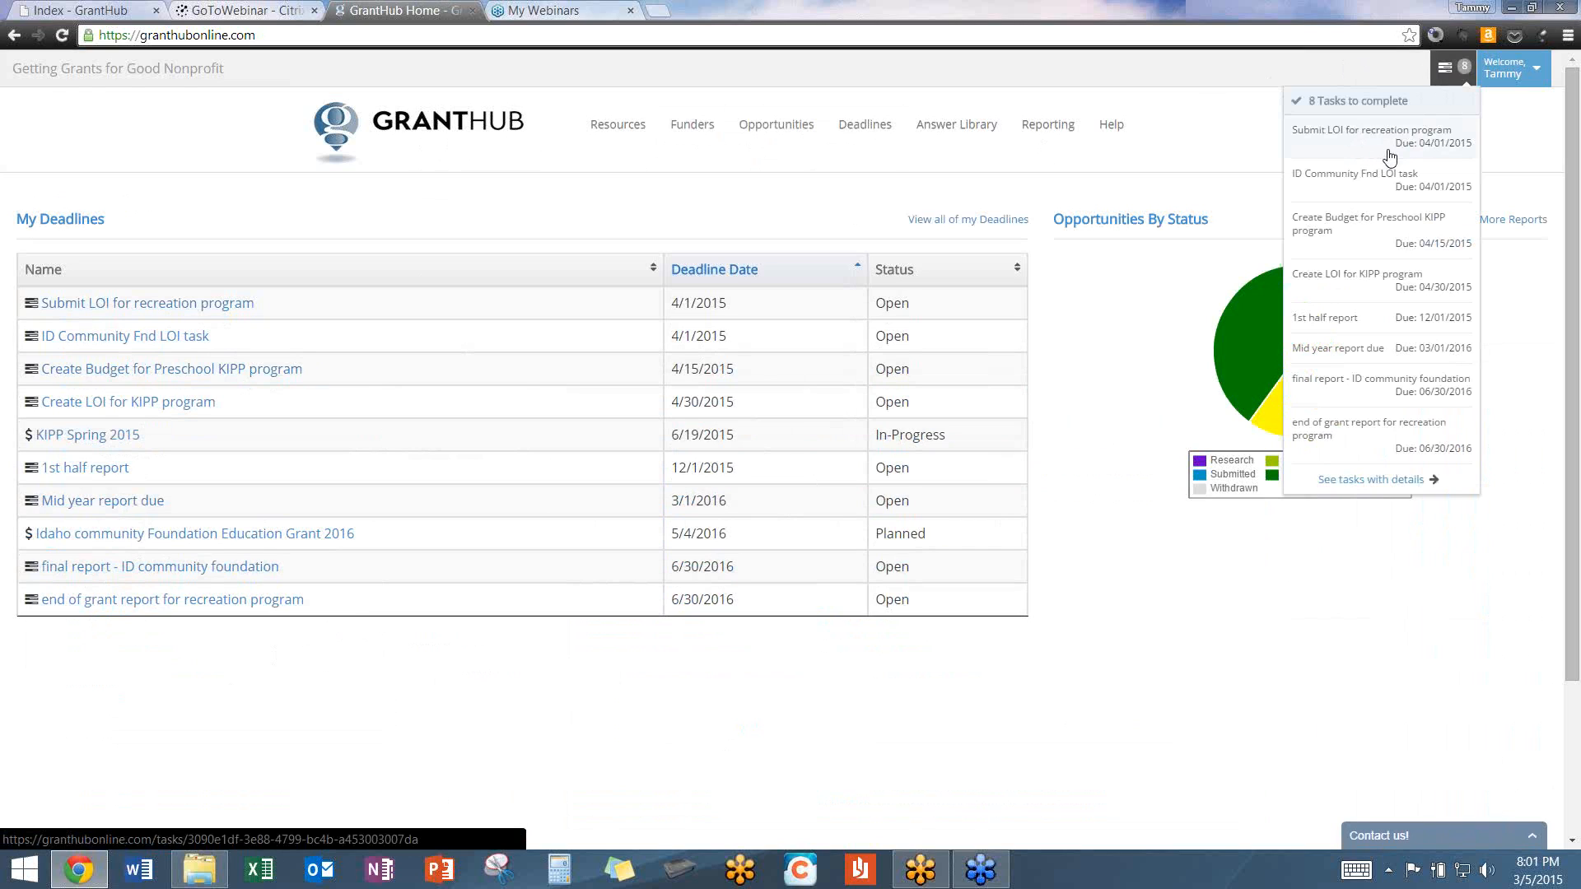
{"action": "left_click", "coordinate": [1281, 70]}
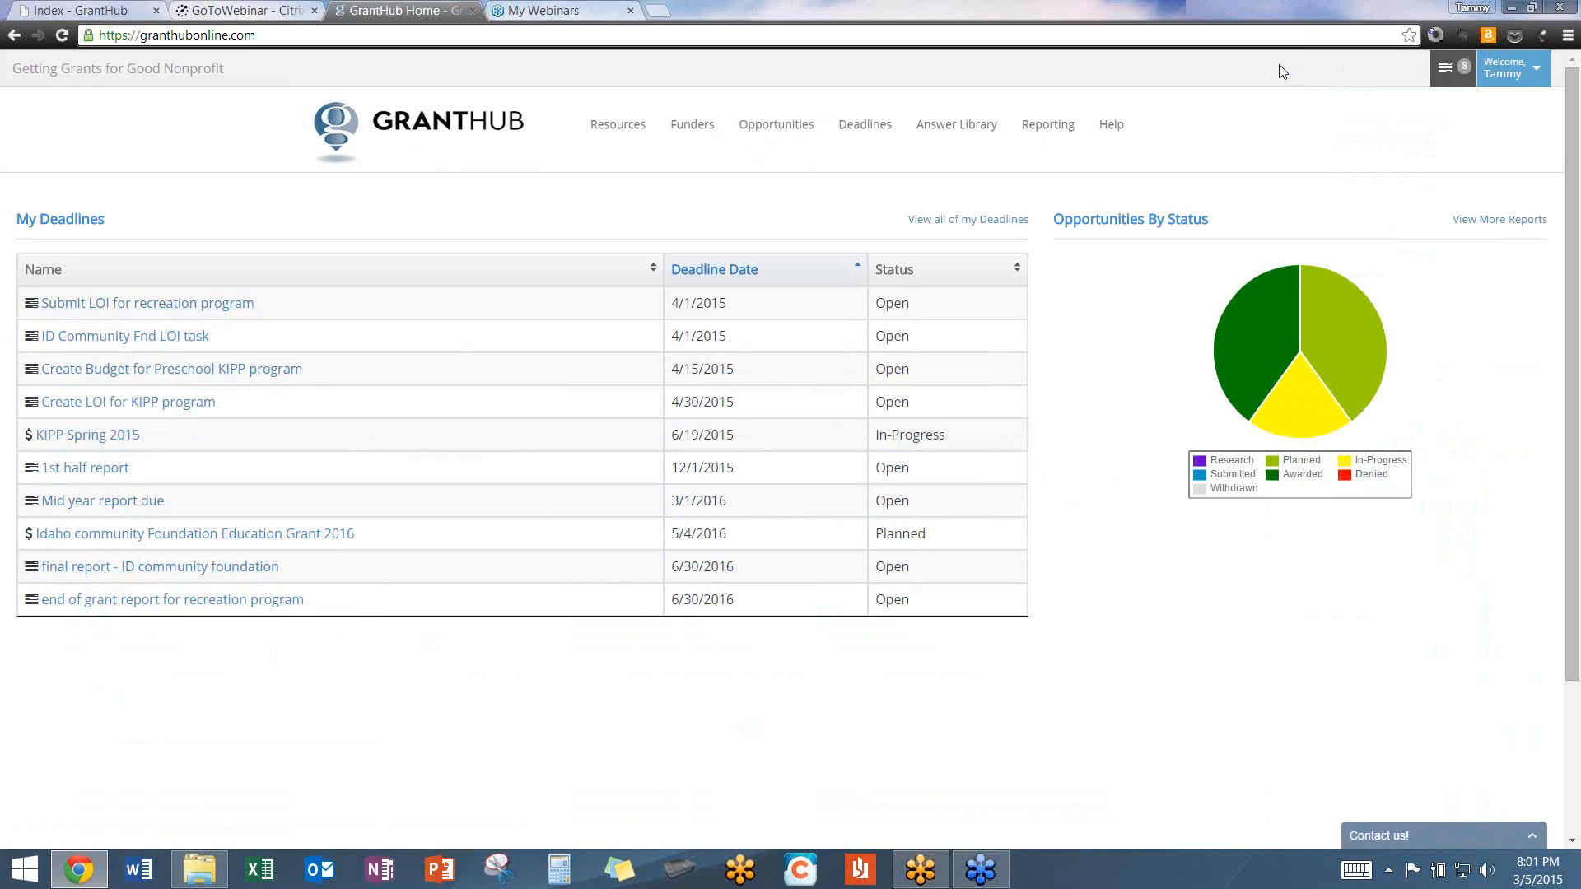